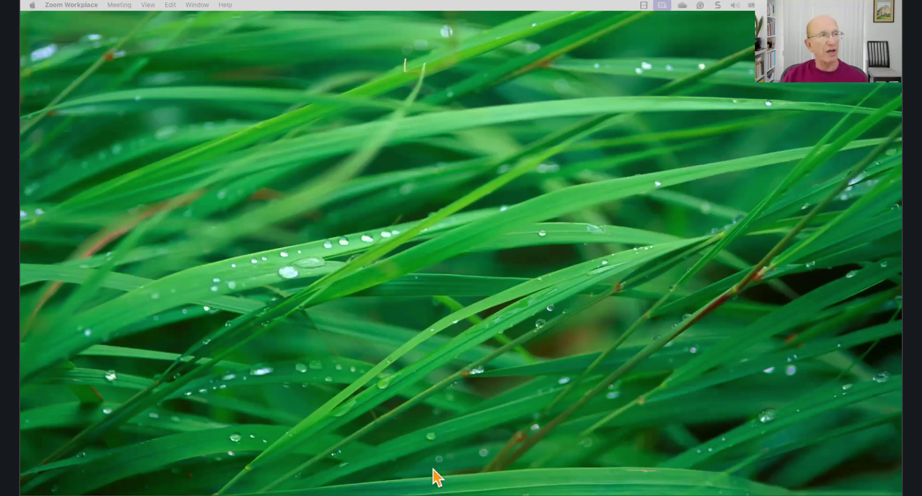
Switch to Keynote and start a new document from its file browser.
mouse_move(430, 490)
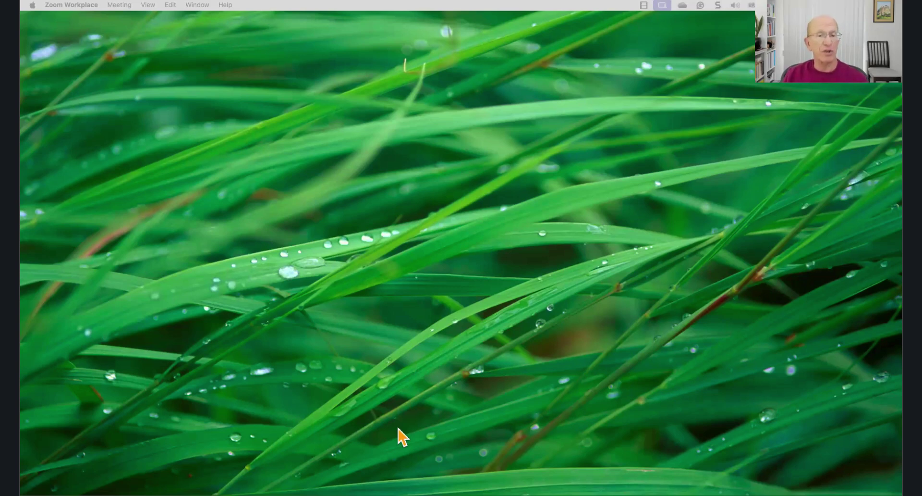
mouse_move(364, 480)
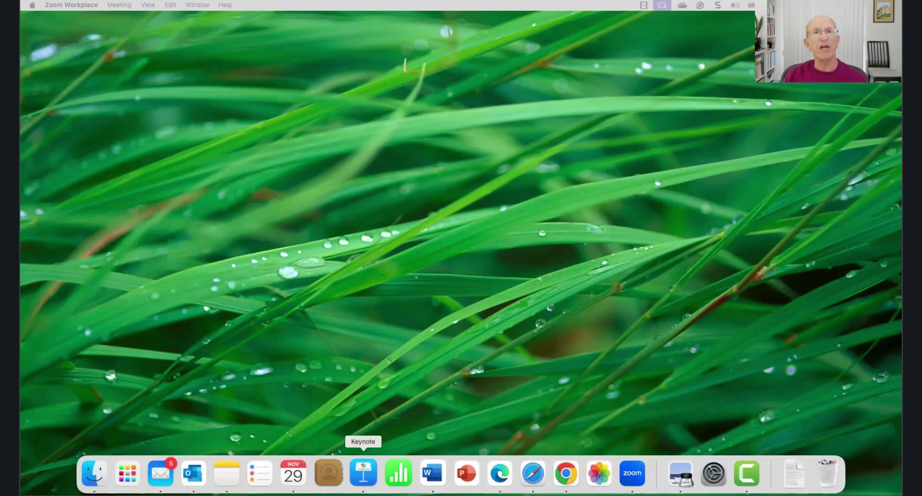
left_click(363, 473)
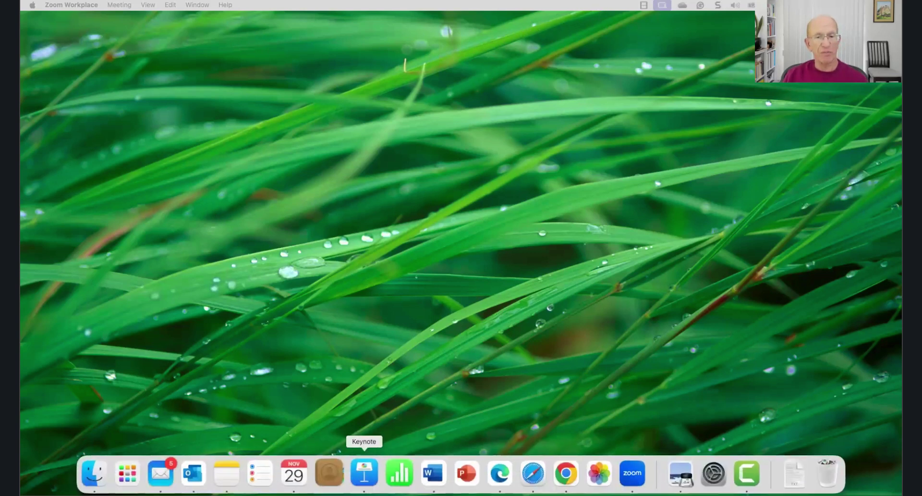
left_click(363, 471)
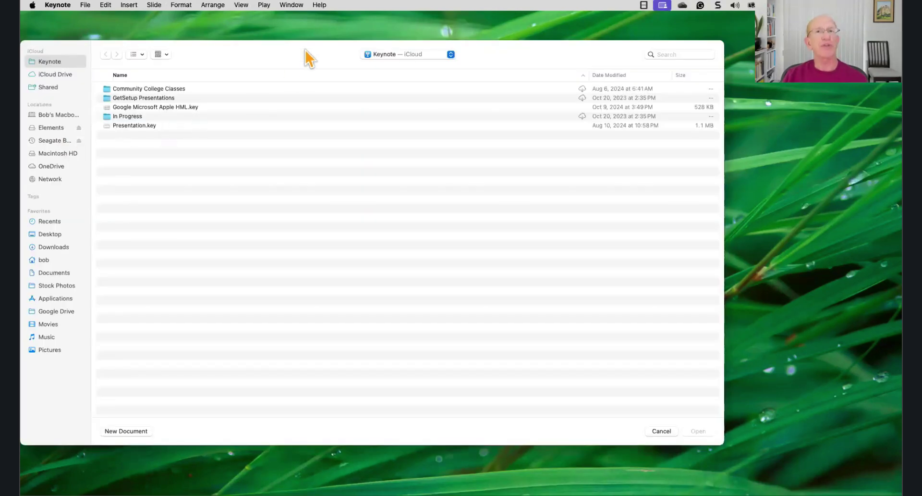
left_click_drag(290, 54, 340, 51)
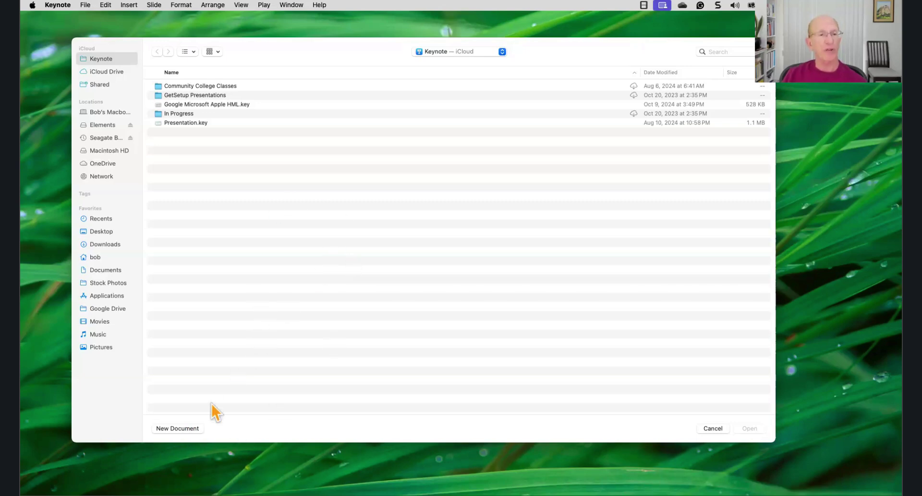
left_click(181, 429)
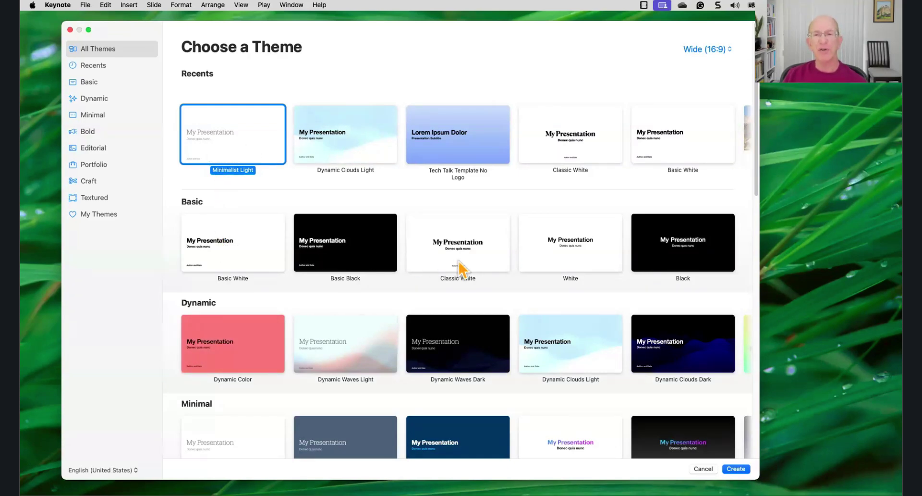
Look through the full theme collection, from the recent and basic themes down to My Themes.
scroll(547, 267, "down", 4)
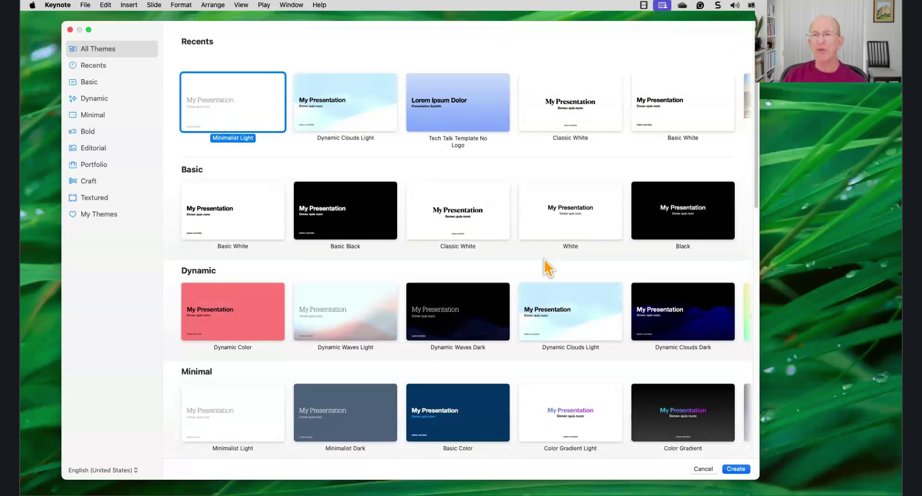
scroll(547, 267, "down", 8)
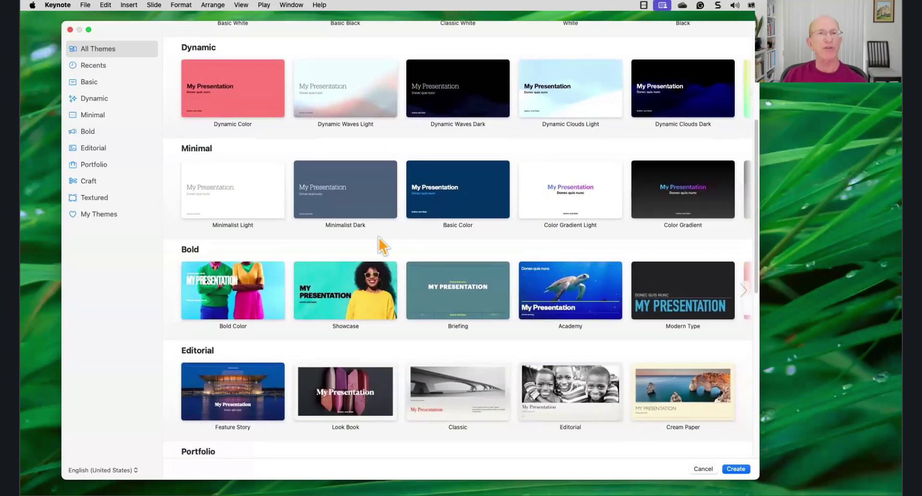
scroll(333, 250, "down", 8)
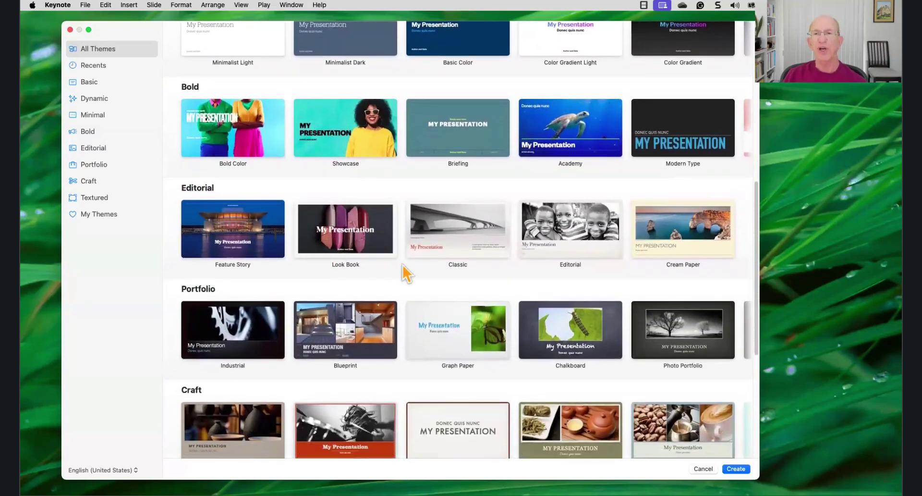
scroll(402, 265, "down", 8)
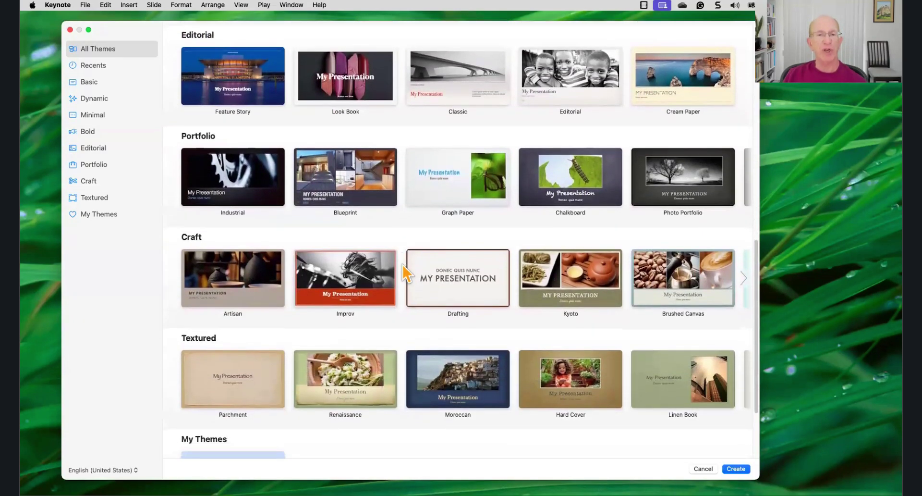
scroll(403, 266, "down", 5)
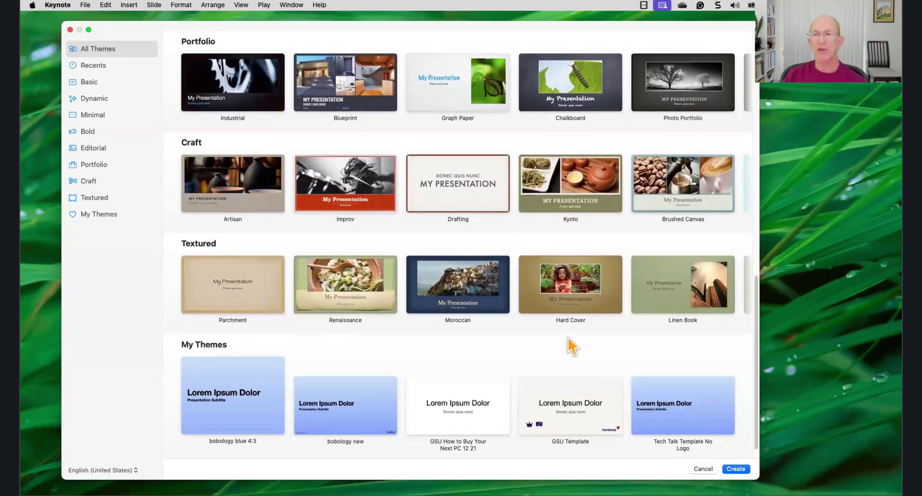
scroll(568, 338, "up", 10)
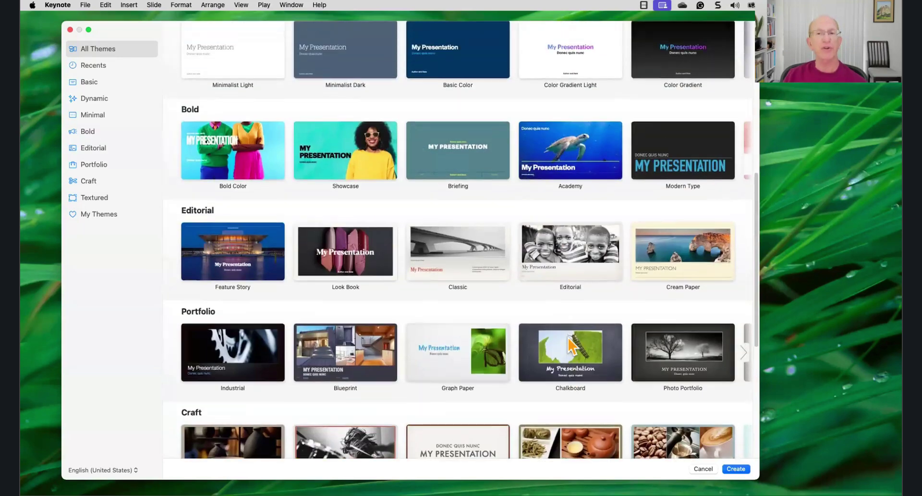
scroll(569, 338, "up", 11)
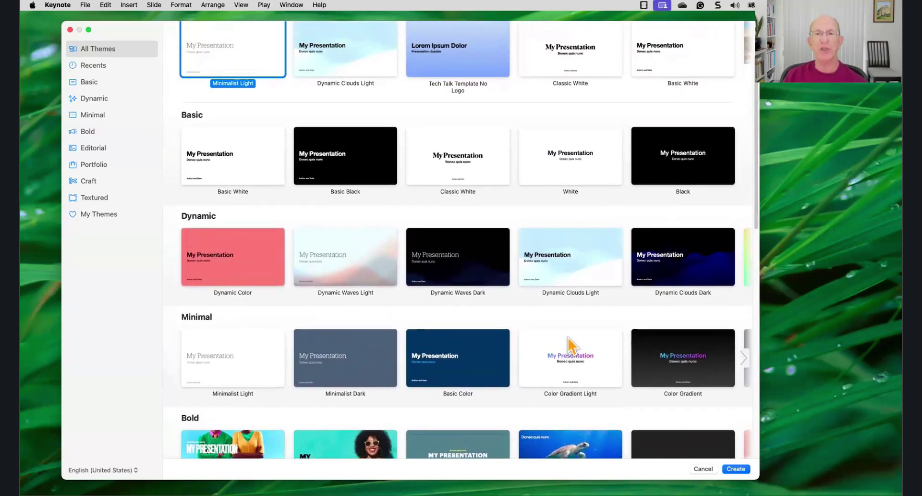
scroll(568, 338, "up", 3)
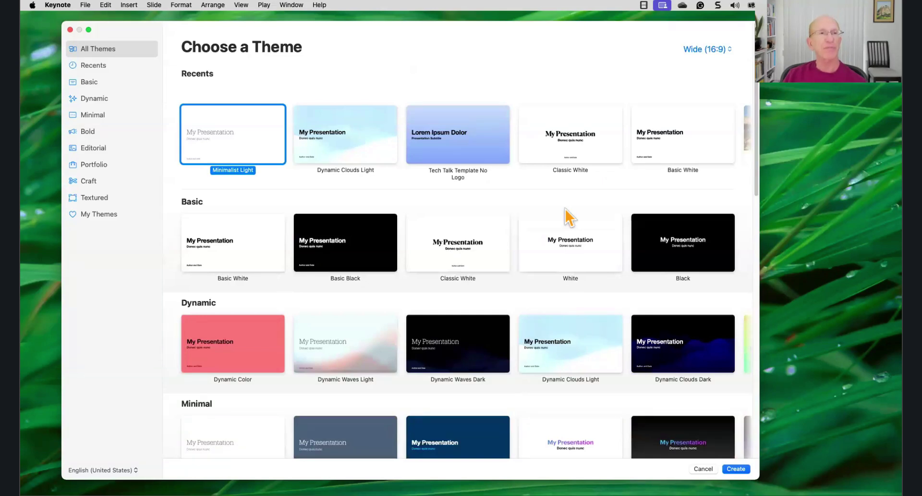
Examine the theme categories one by one from Recents to Textured, and return to all themes.
left_click(102, 67)
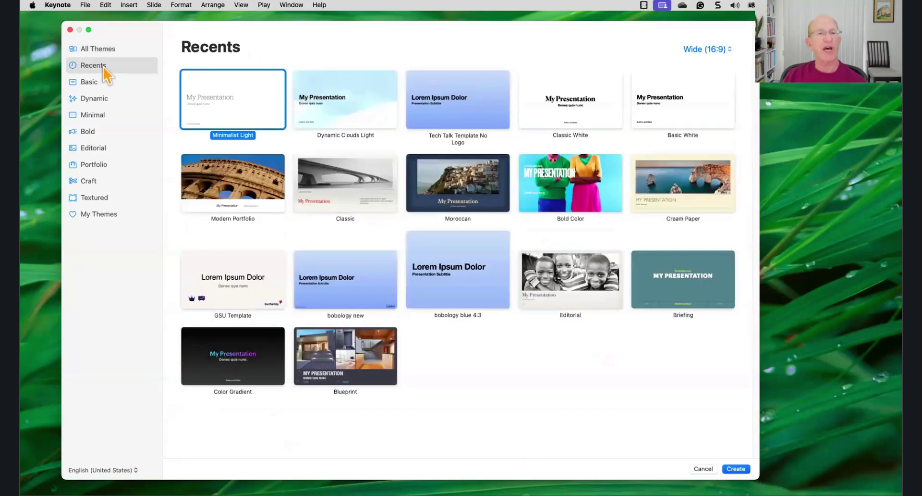
left_click(104, 82)
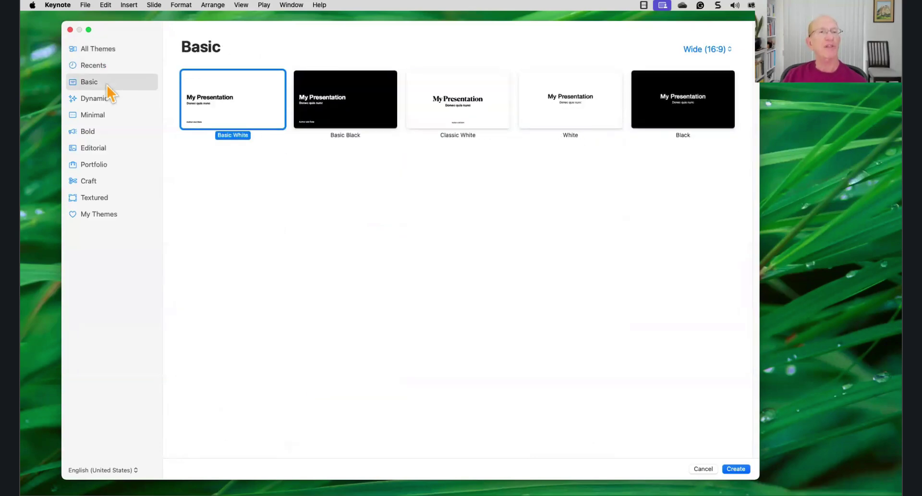
left_click(107, 99)
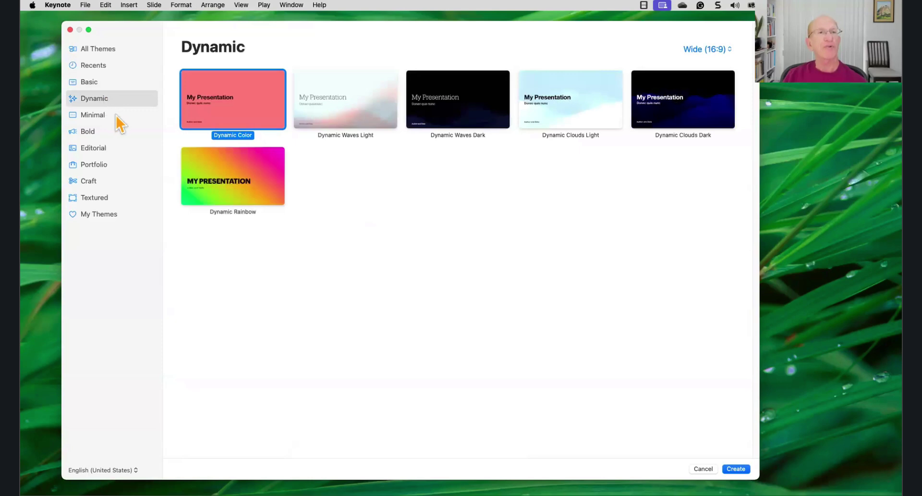
left_click(117, 115)
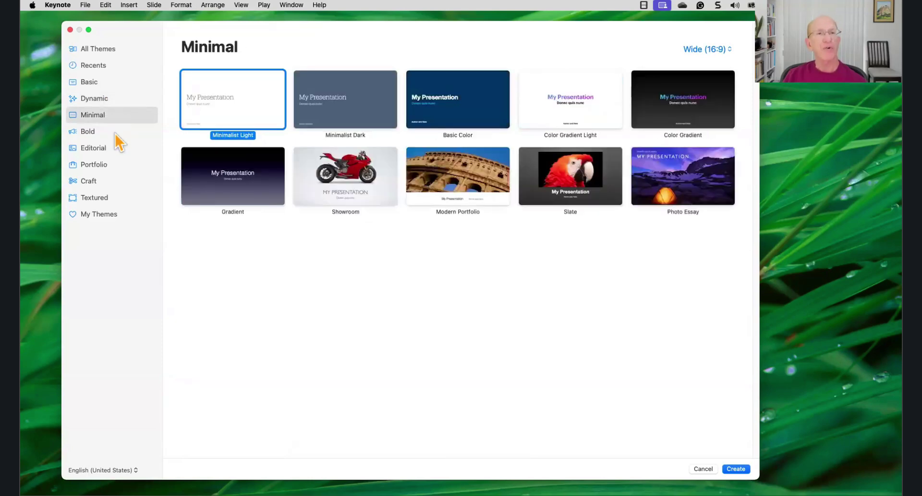
left_click(114, 133)
left_click(121, 150)
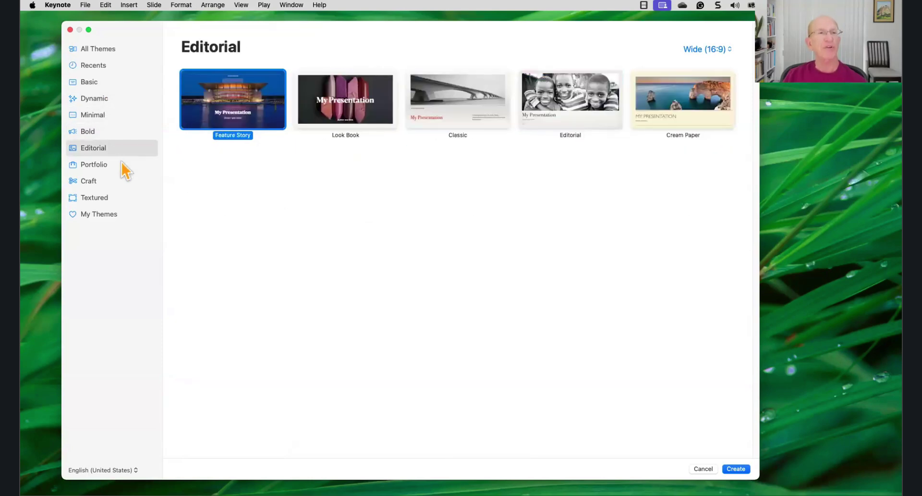
left_click(122, 167)
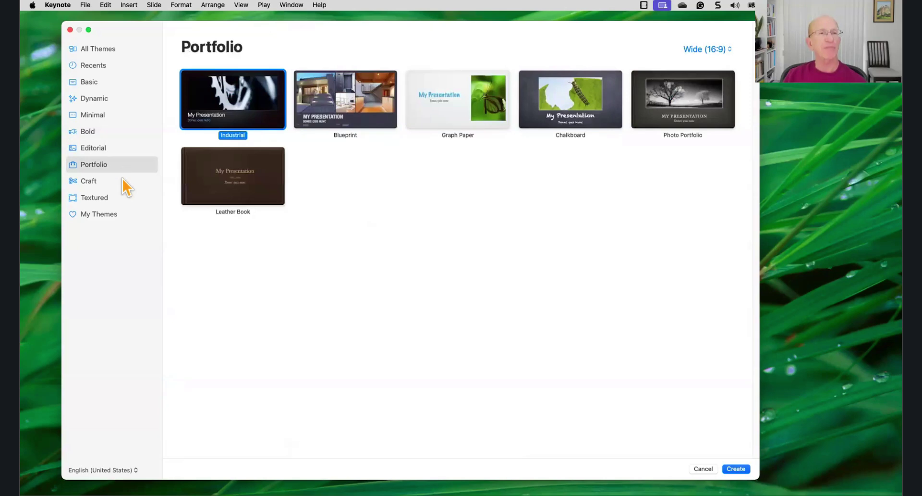
left_click(123, 180)
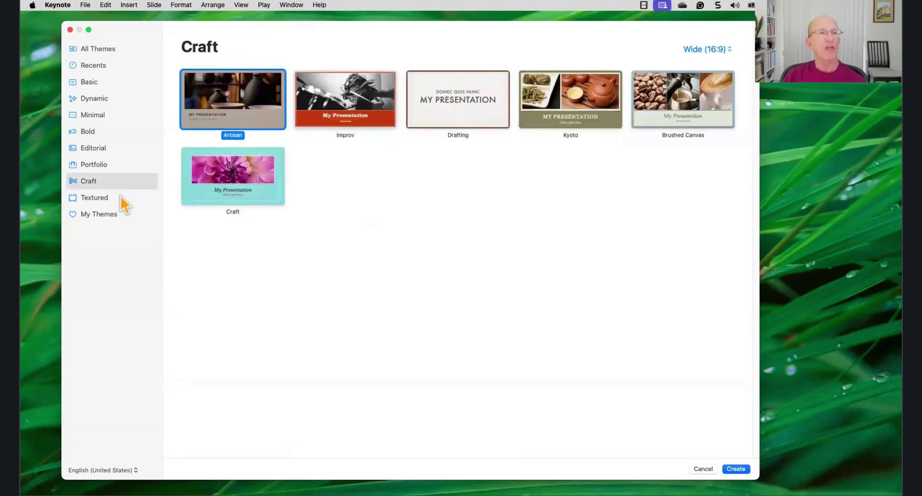
left_click(121, 197)
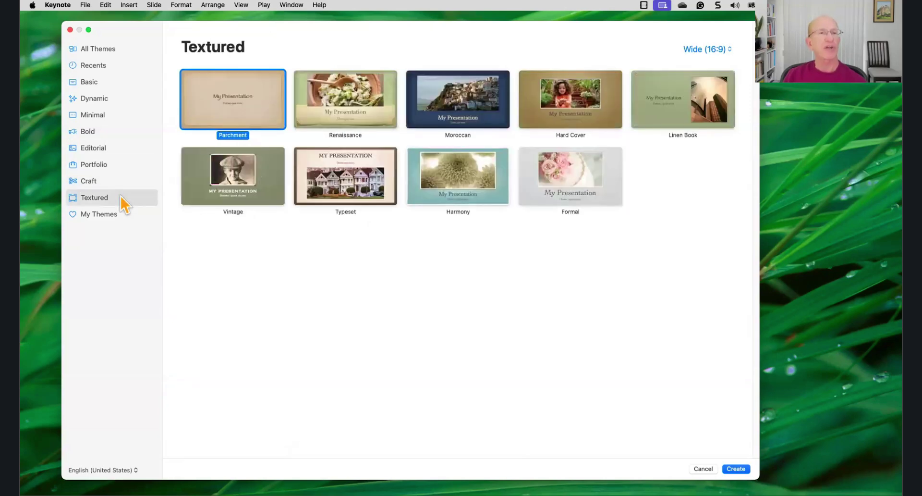
left_click(110, 51)
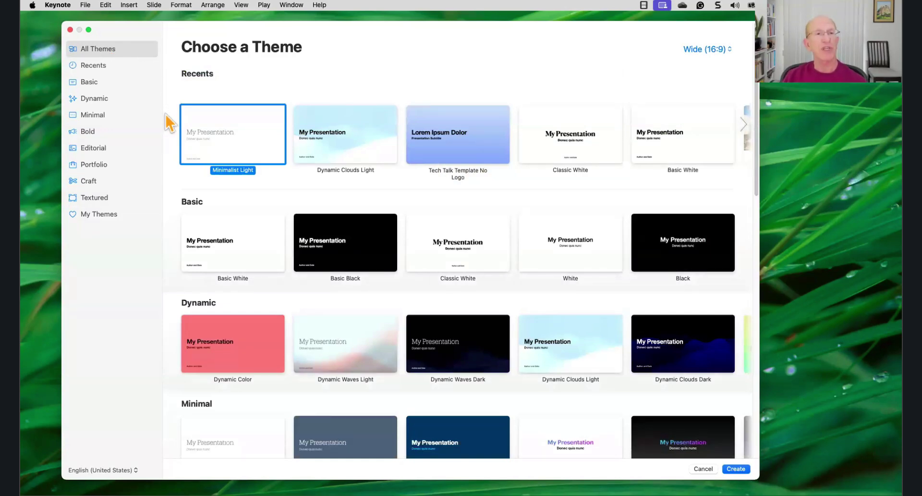
Look at the additional themes hidden in the Recents and Dynamic rows, and return to the start of Recents.
left_click(745, 125)
left_click(746, 126)
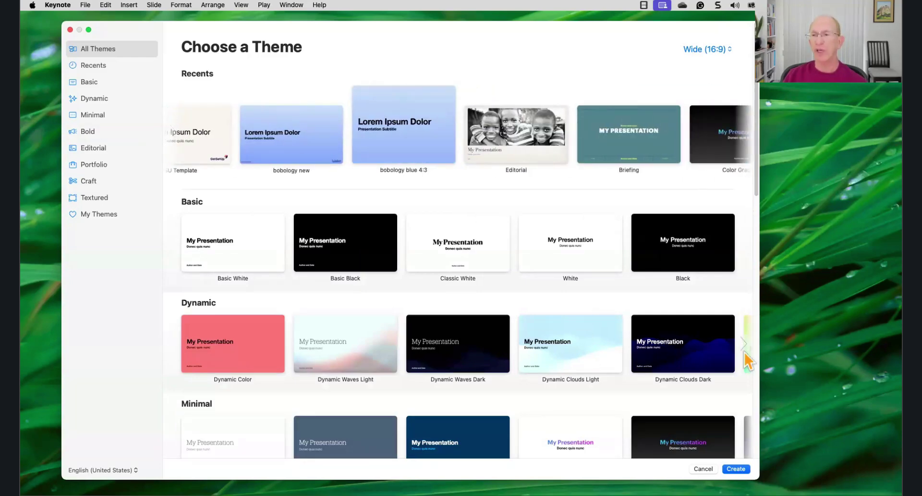
left_click(743, 346)
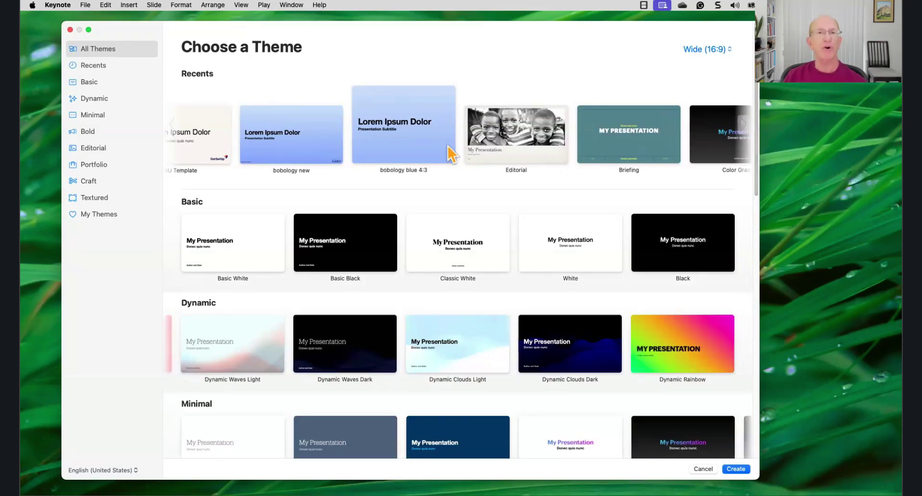
left_click(172, 126)
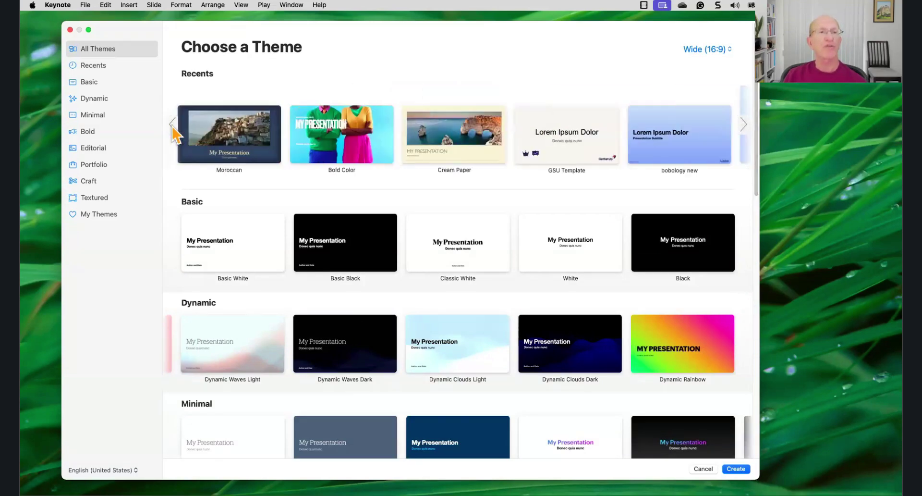
left_click(173, 126)
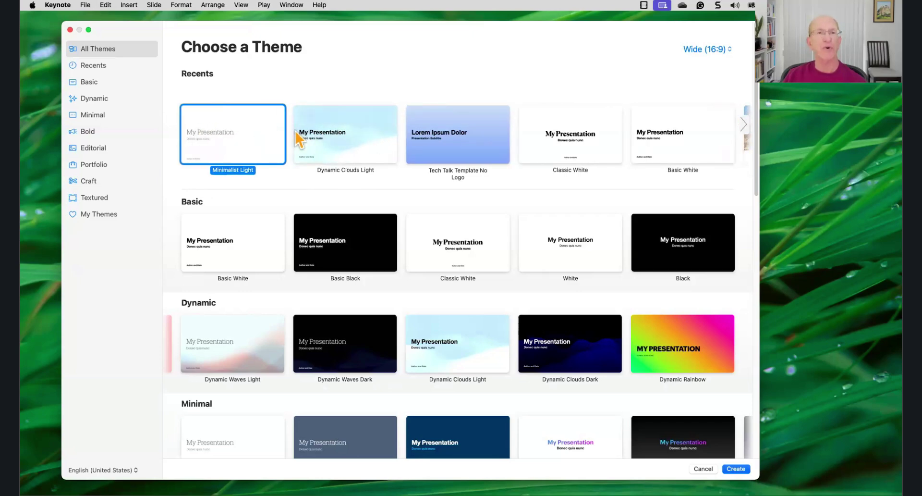
scroll(312, 133, "right", 5)
scroll(313, 133, "left", 5)
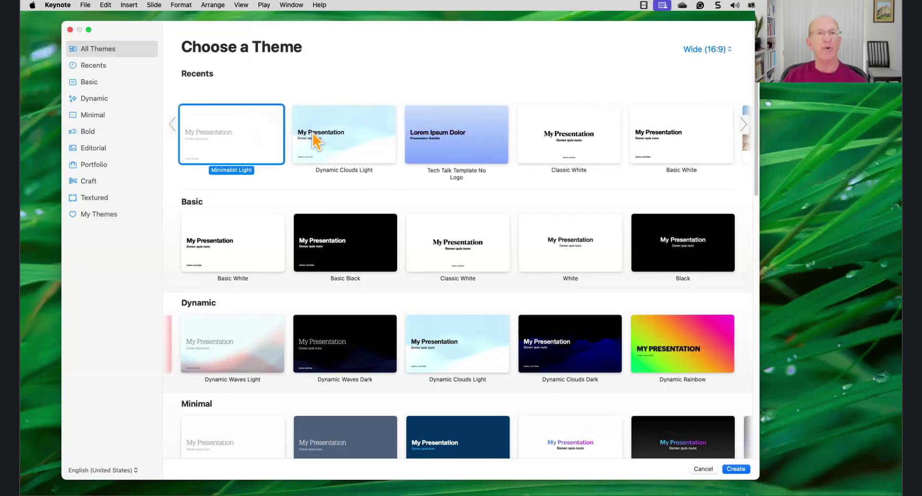
scroll(313, 133, "right", 5)
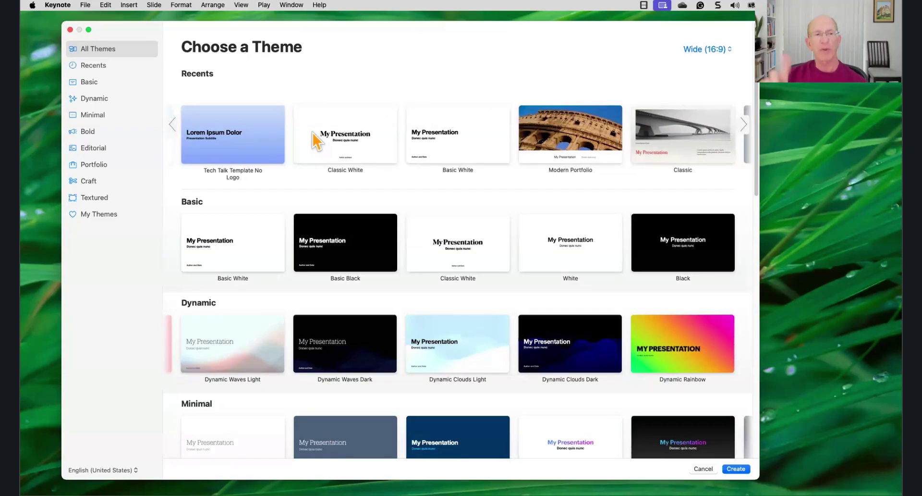
scroll(313, 133, "right", 3)
scroll(313, 134, "left", 5)
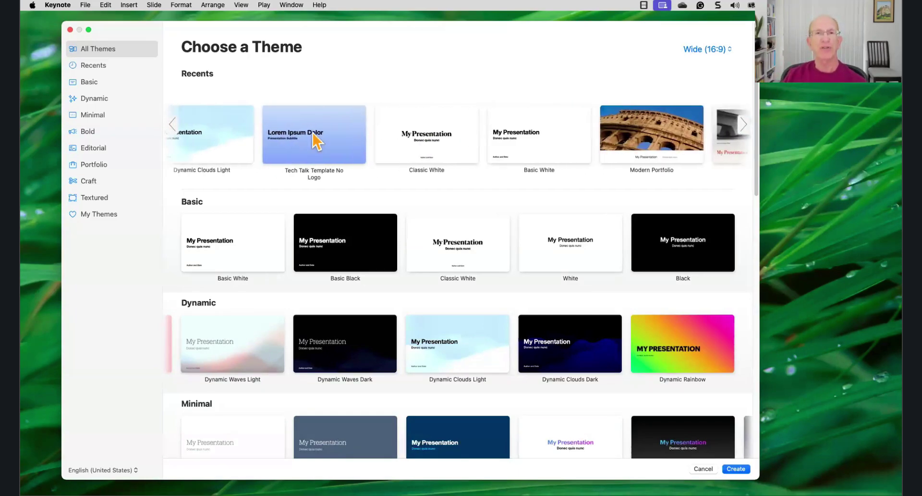
scroll(313, 134, "left", 2)
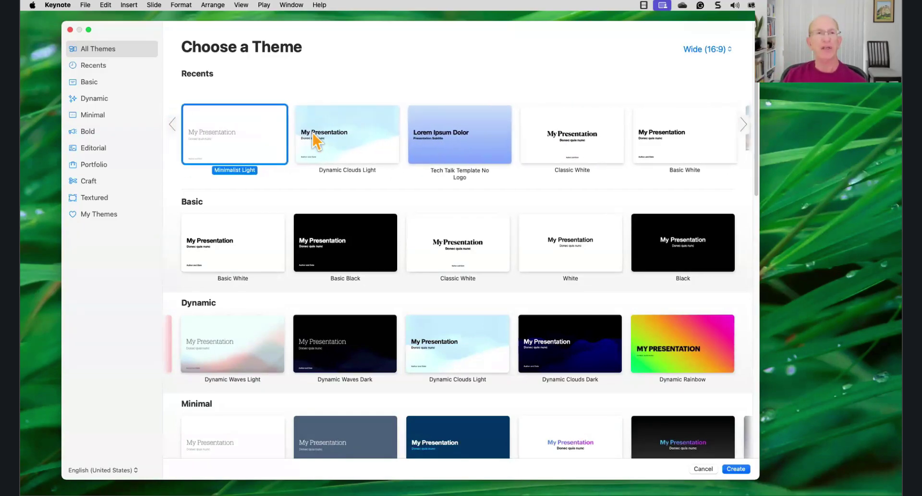
Create the presentation with the Minimalist Light theme.
double_click(247, 139)
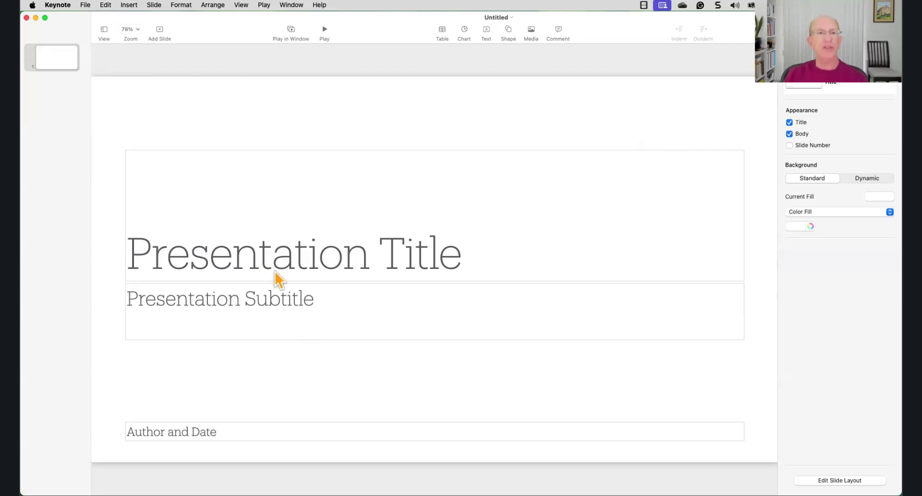
Replace the presentation title placeholder with "Tech Topic Class - Flowers".
left_click(193, 266)
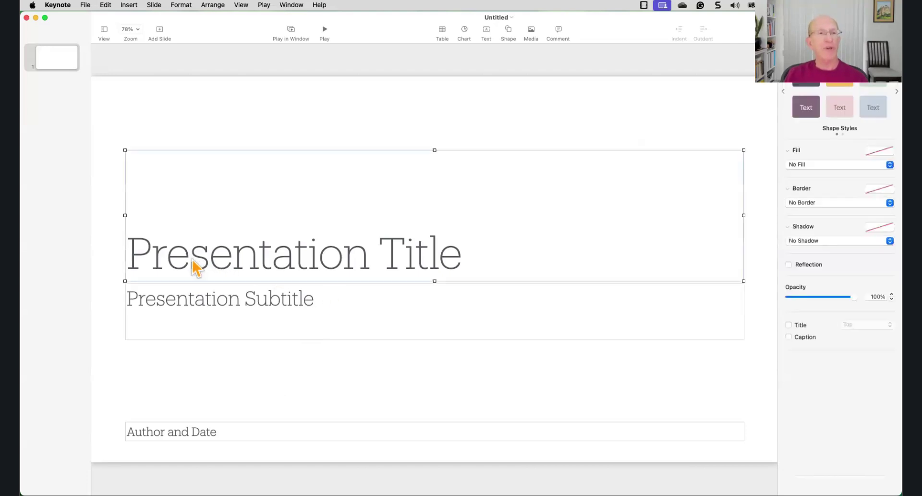
left_click(167, 260)
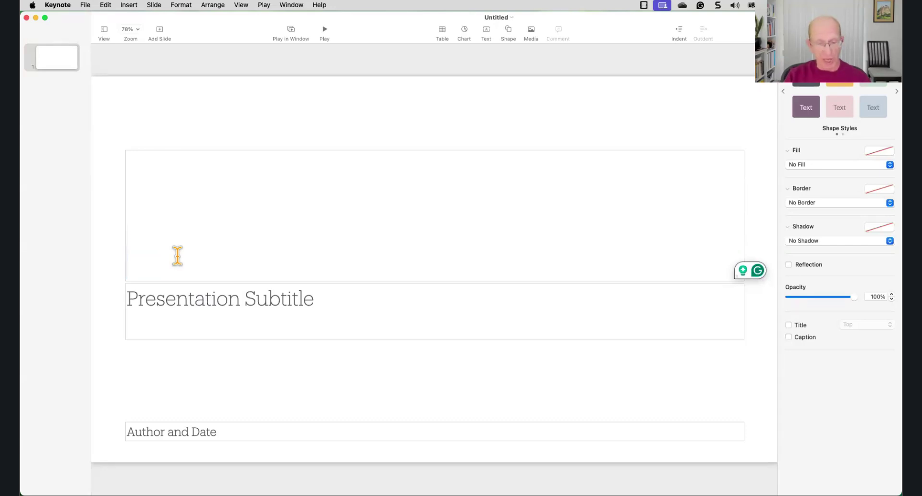
type("Tech ")
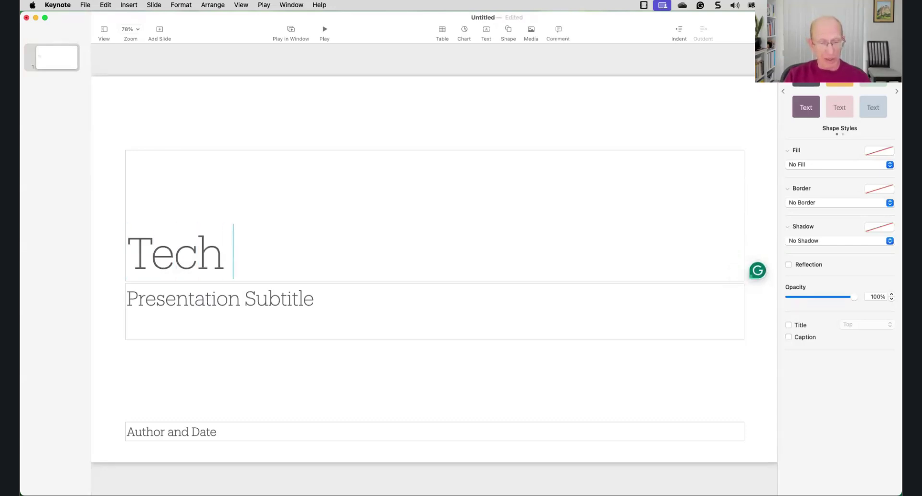
type("Topic Class")
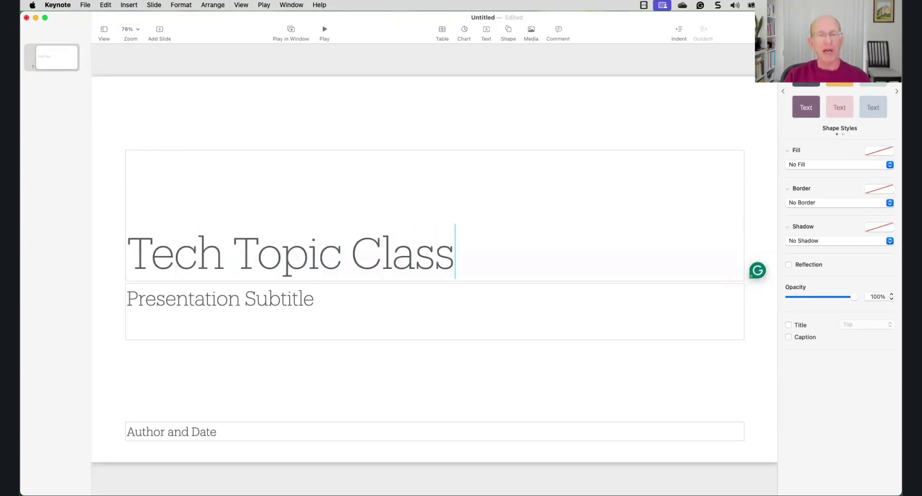
type(" - ")
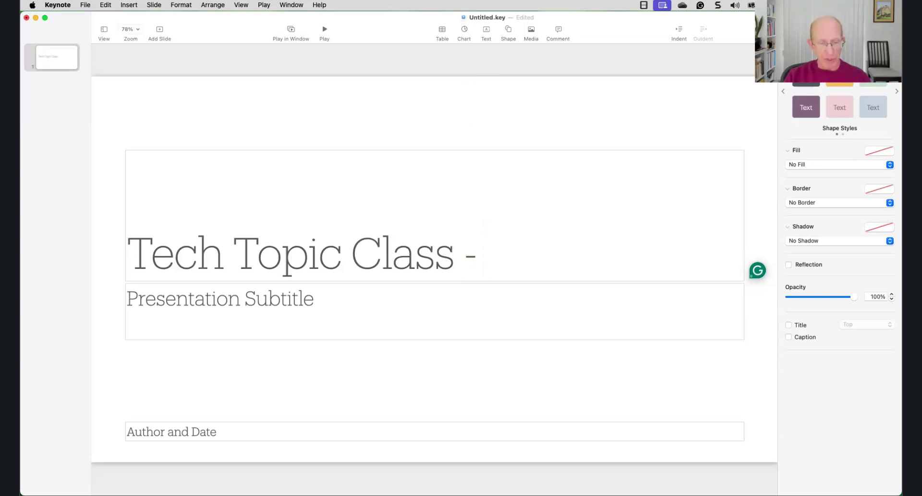
type("FLowers")
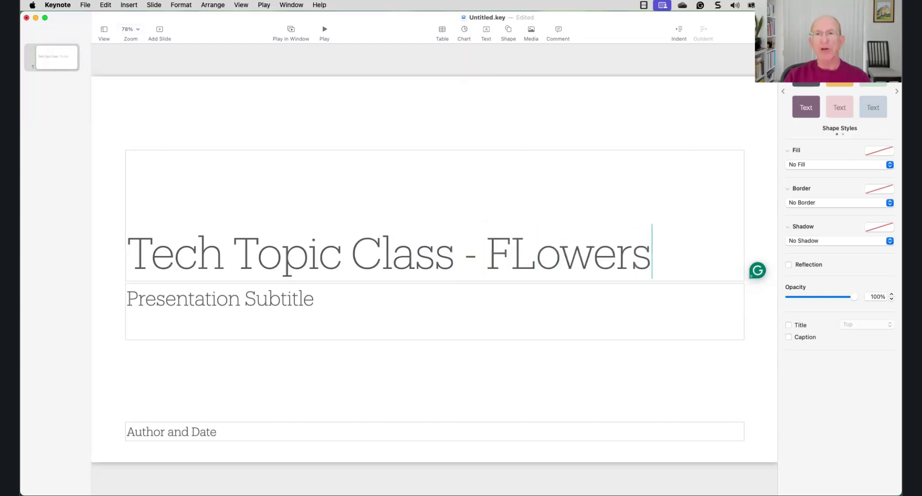
key("BackSpace")
key("BackSpace")
key("BackSpace")
key("BackSpace")
key("BackSpace")
key("BackSpace")
type("lowers")
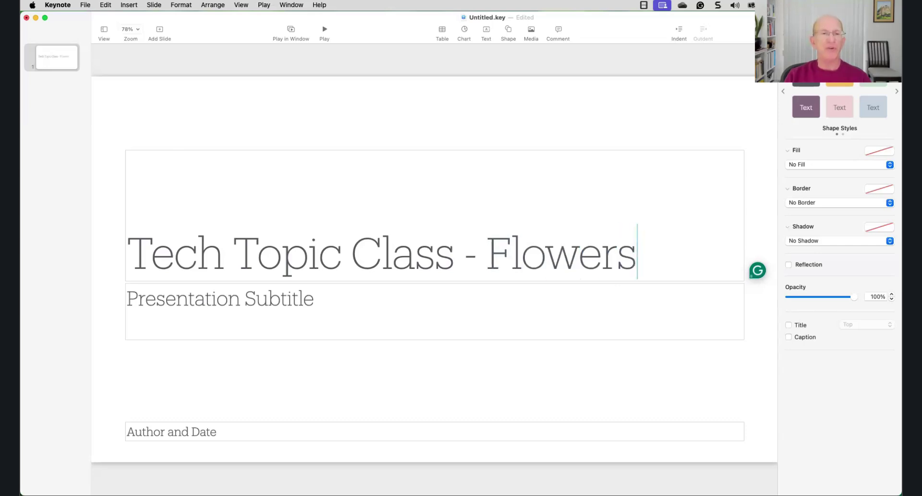
Inspect the extents of the title, subtitle and author text boxes by selecting each one in turn.
left_click(213, 301)
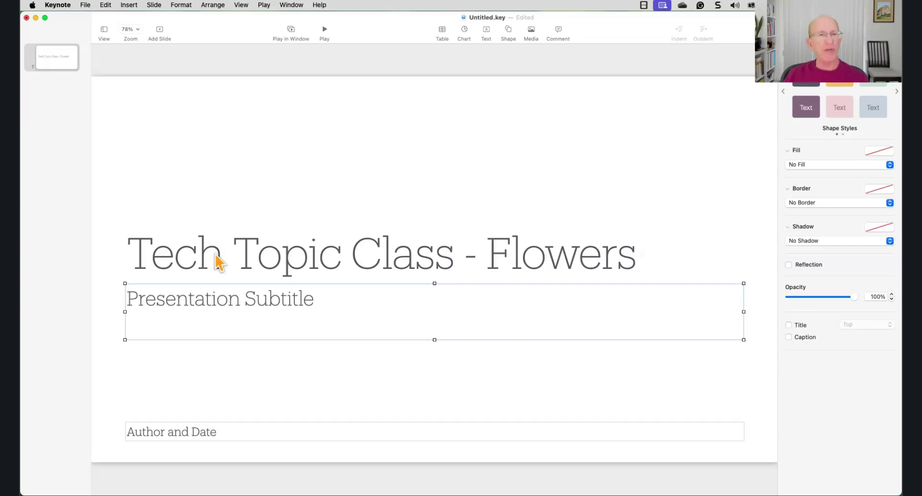
left_click(240, 260)
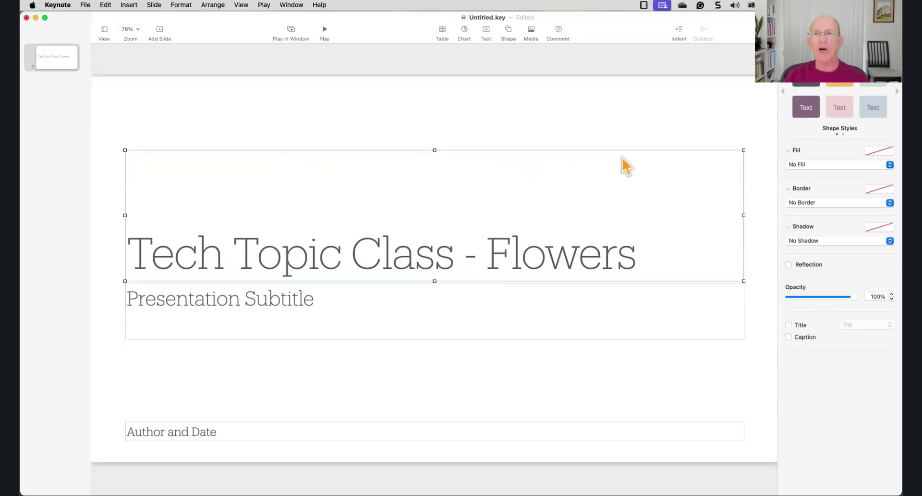
left_click(302, 302)
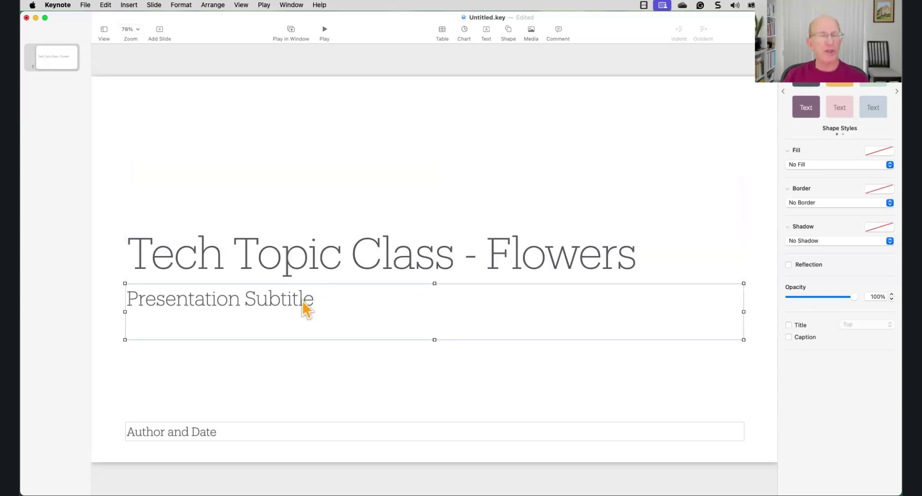
left_click(276, 431)
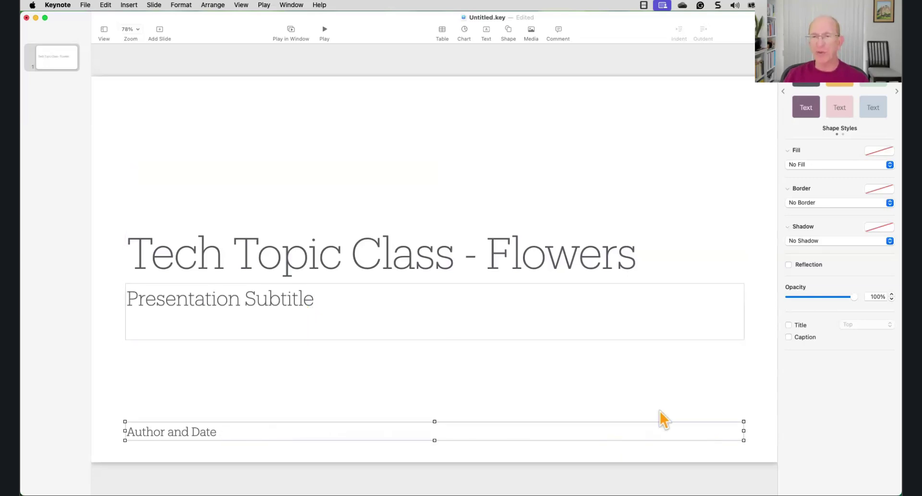
left_click(245, 313)
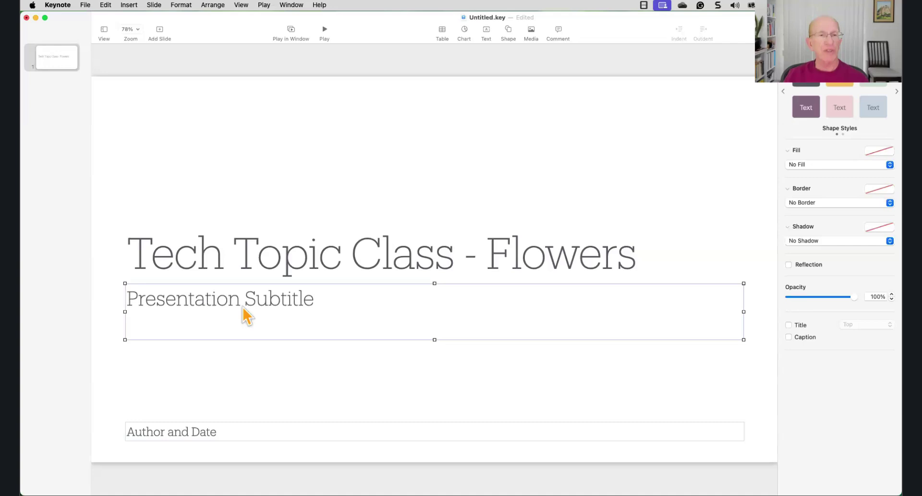
left_click(256, 267)
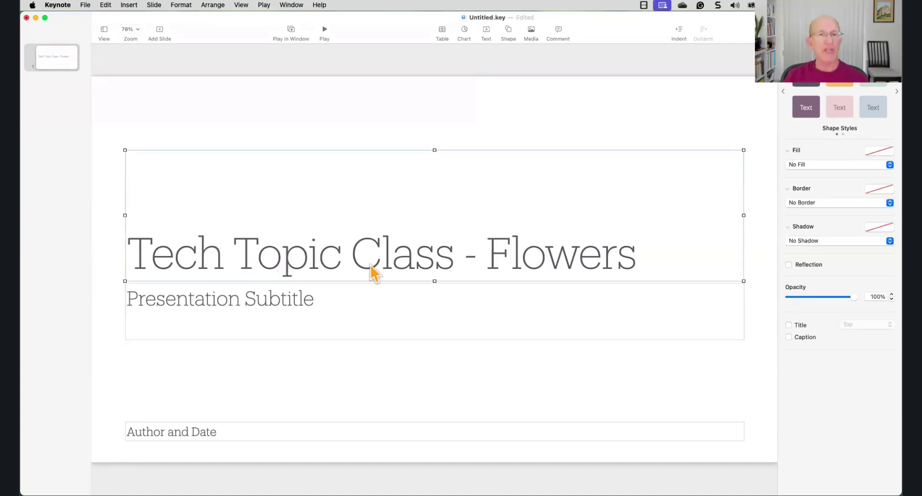
left_click(274, 309)
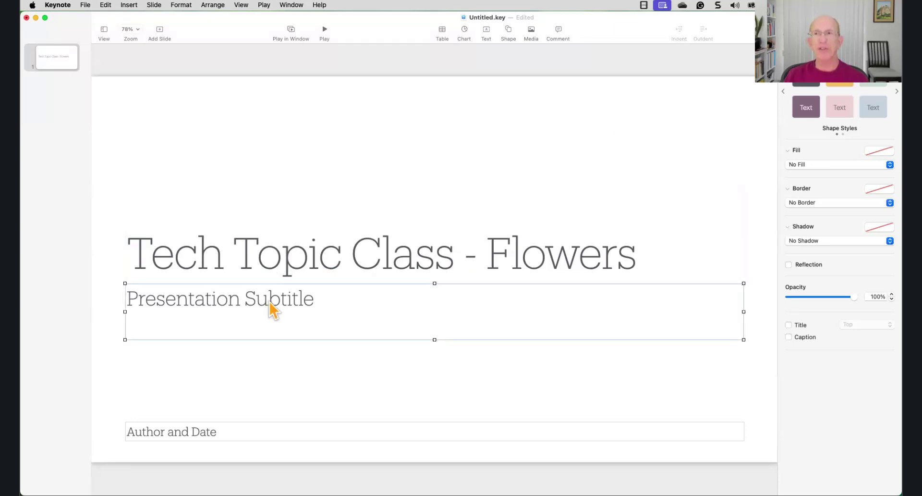
Replace the Author and Date placeholder with the presenter's full name.
left_click(259, 433)
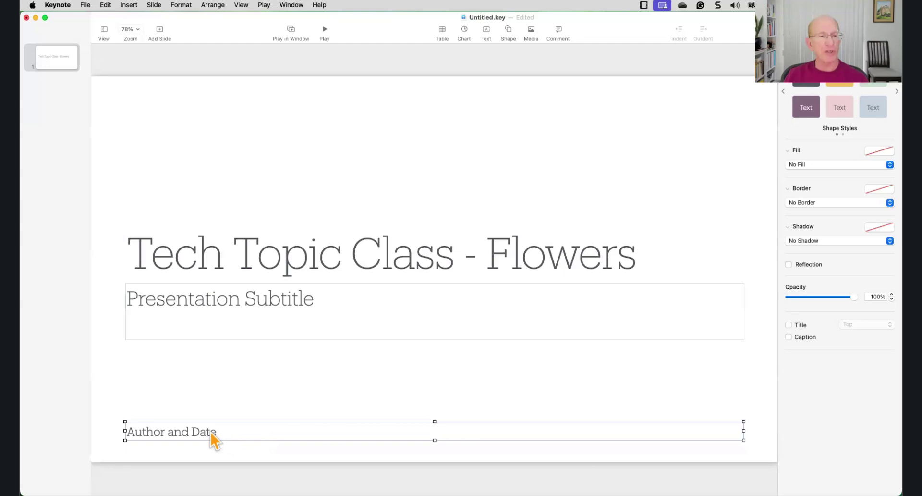
left_click(164, 431)
type("Bob COlsen")
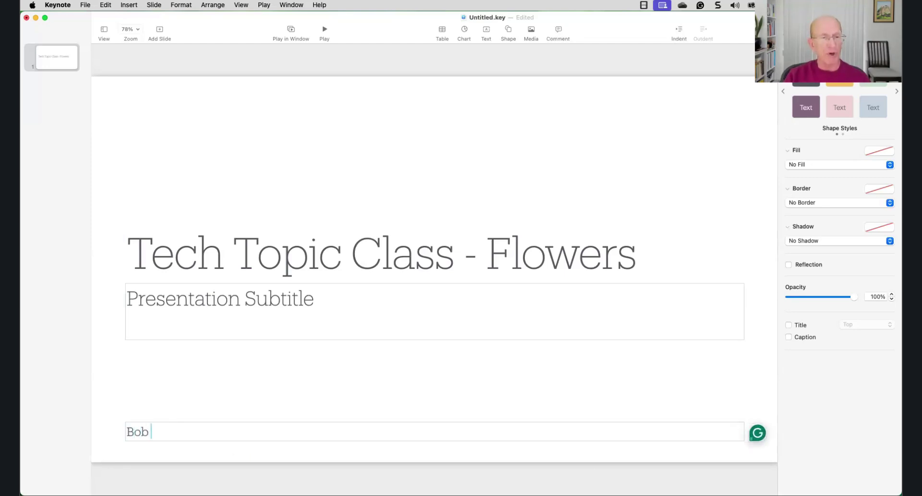
key("BackSpace")
key("BackSpace")
key("BackSpace")
key("BackSpace")
key("BackSpace")
type("ohen")
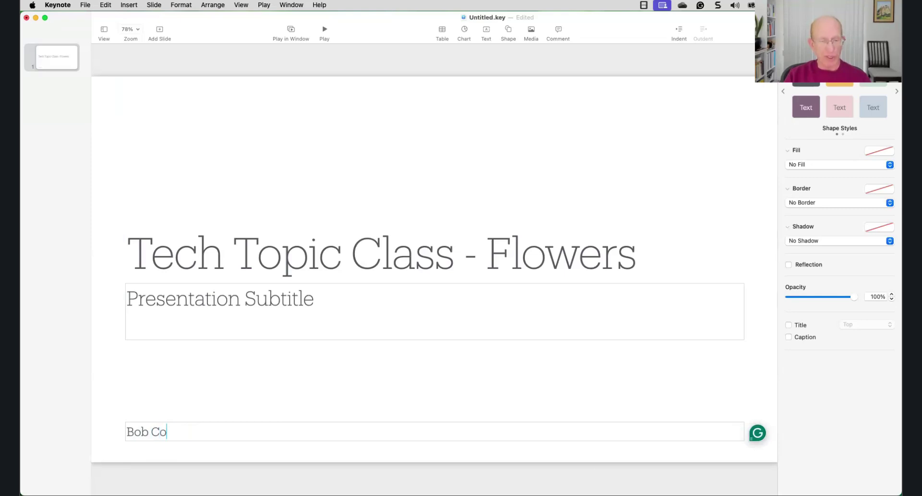
left_click(233, 383)
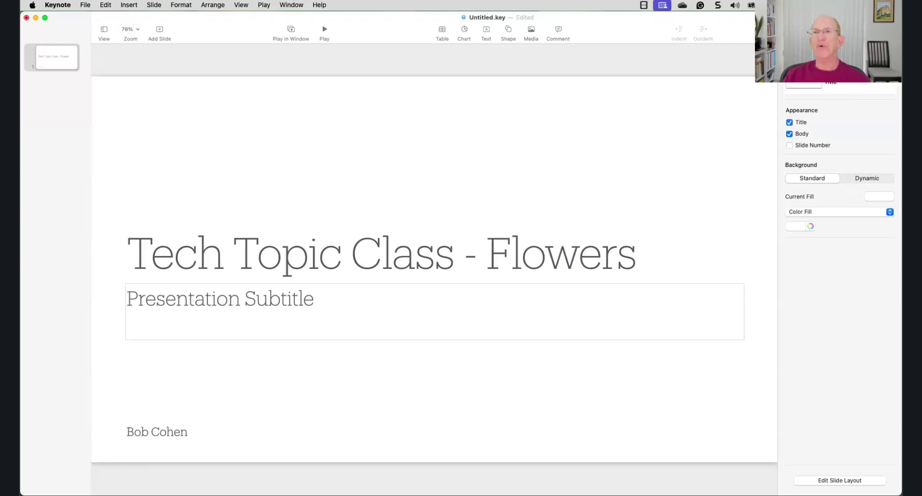
Undo the shape styles applied to the title box, one after another.
left_click(153, 264)
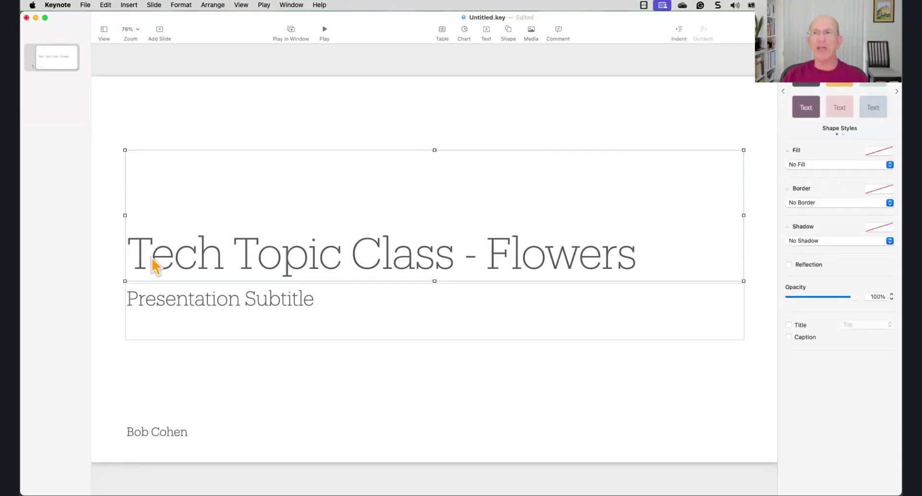
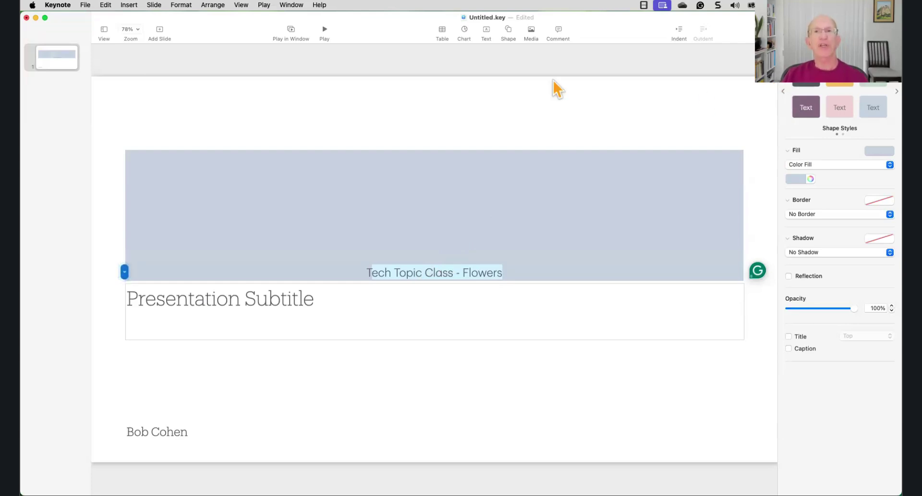
left_click(111, 7)
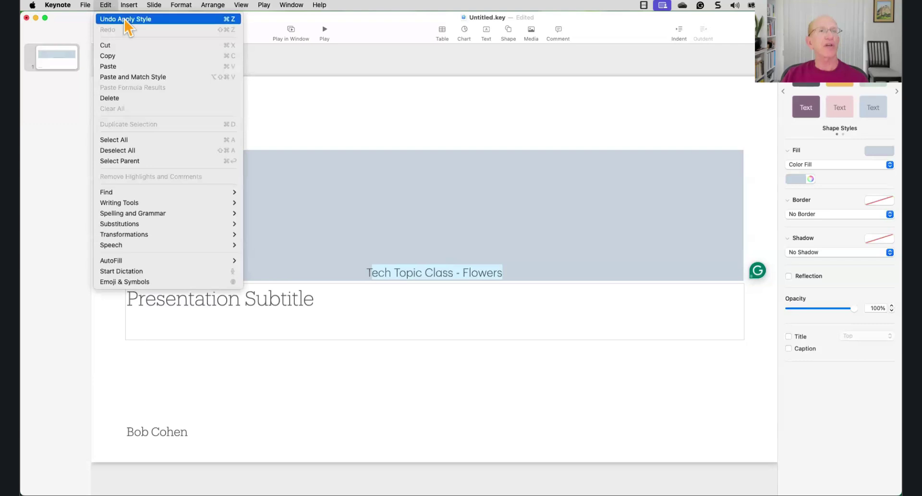
left_click(127, 19)
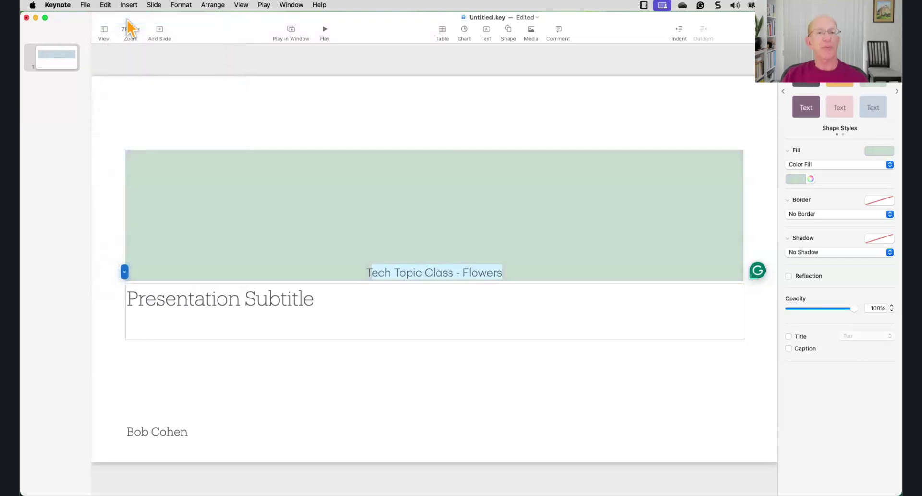
key("super+z")
key("super+z")
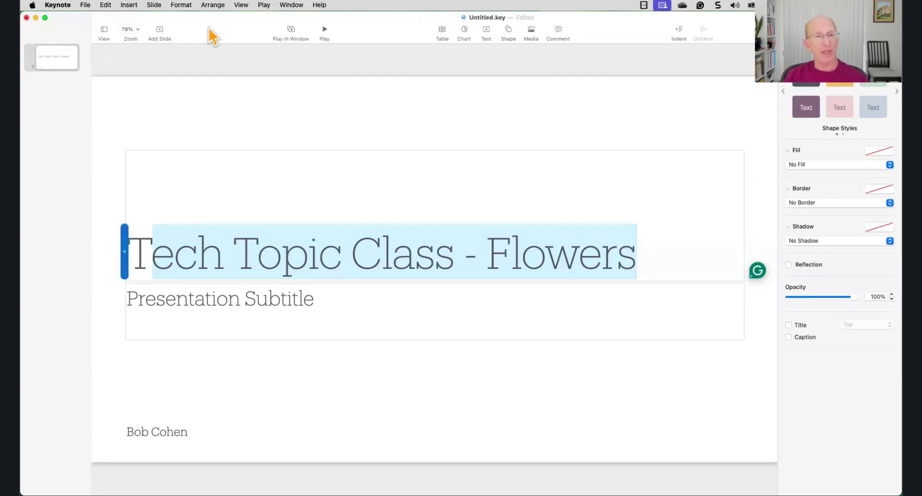
Delete the Presentation Subtitle placeholder from the title slide.
left_click(321, 307)
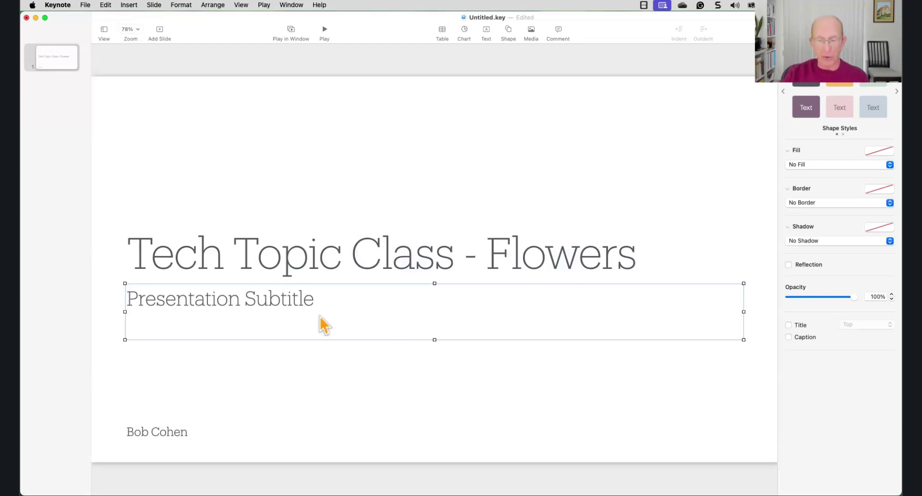
key("Delete")
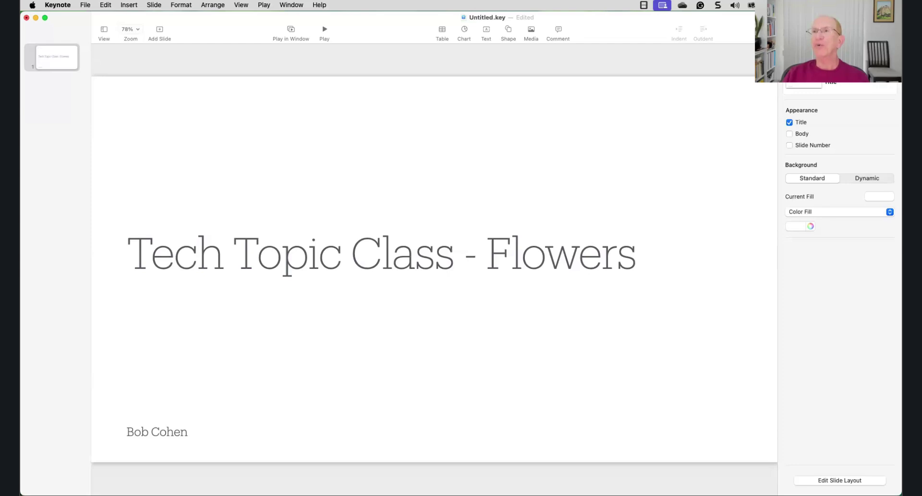
Change the presentation's theme to Blueprint from the Portfolio category, keeping style changes.
left_click(883, 30)
left_click(873, 85)
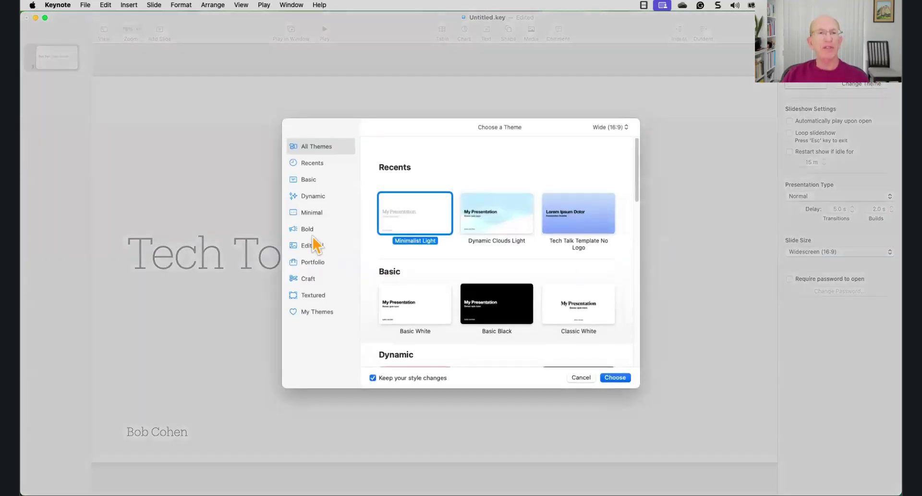
left_click(317, 262)
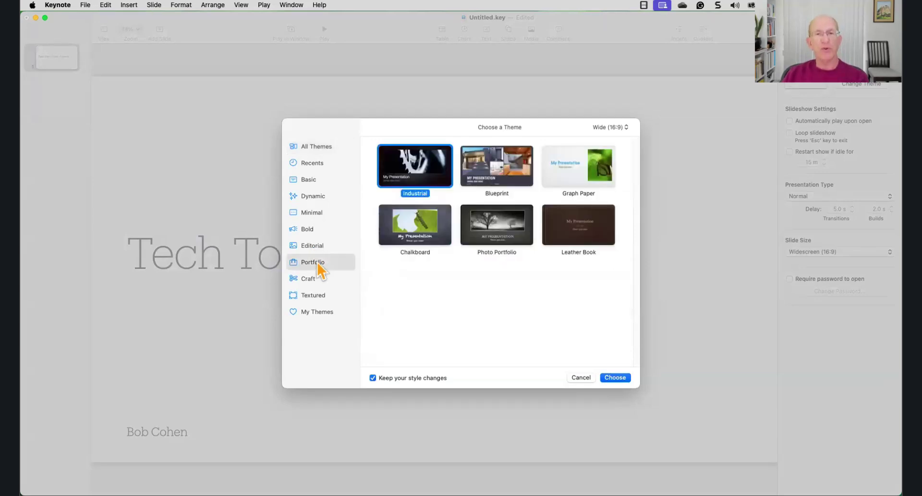
left_click(499, 185)
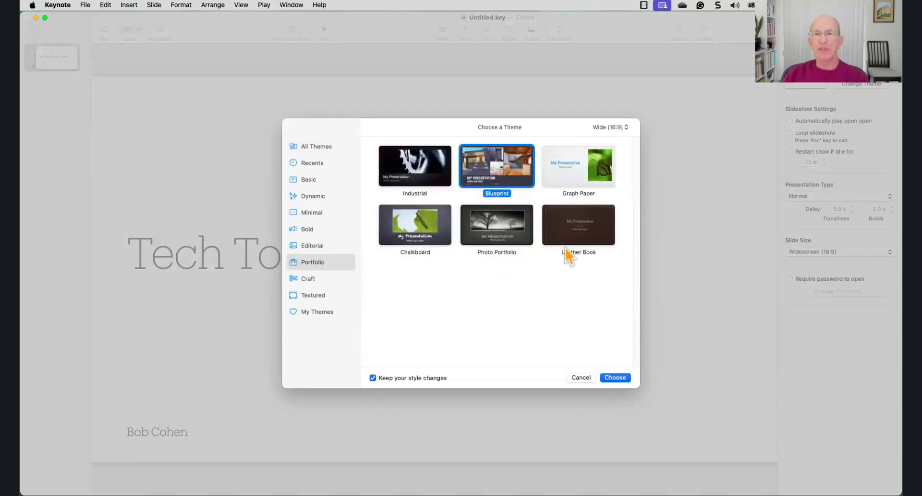
left_click(627, 377)
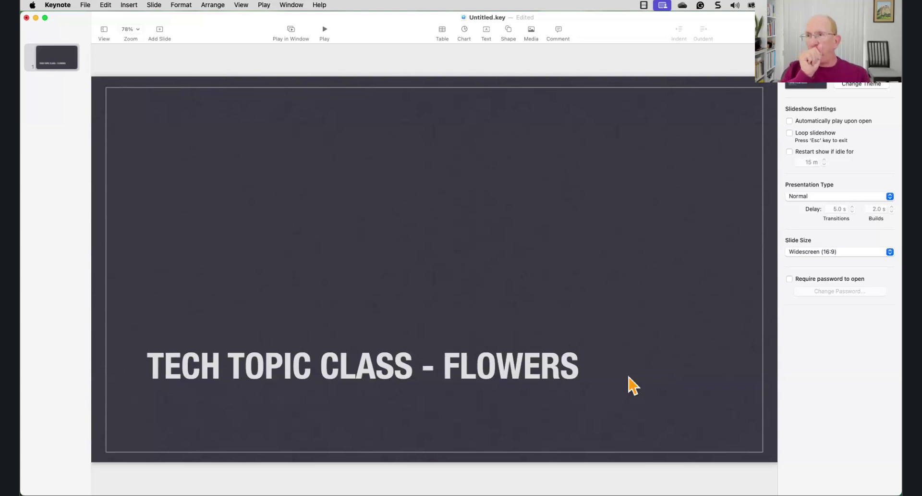
Switch the presentation's theme back to Minimalist Light from the recent themes.
left_click(846, 83)
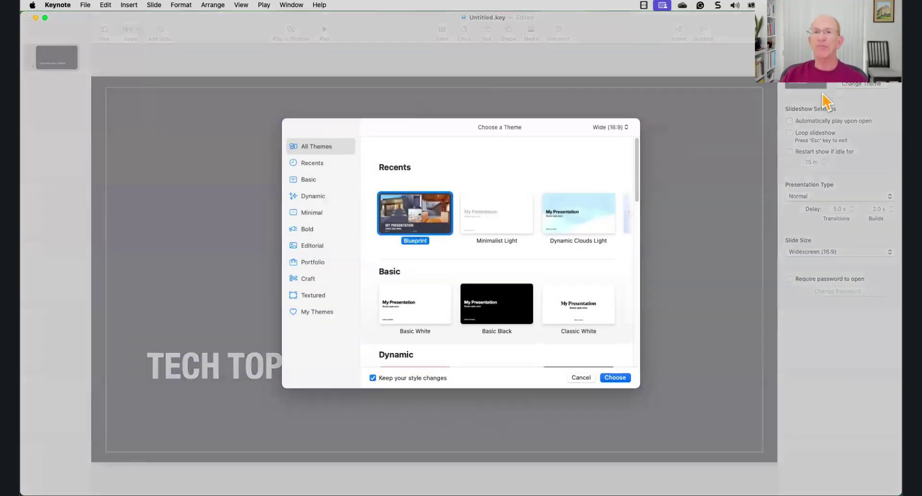
left_click(493, 219)
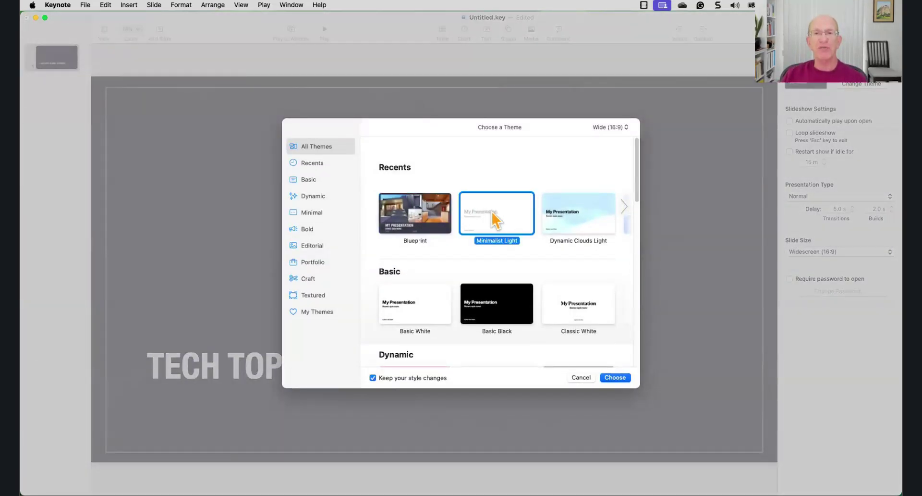
left_click(614, 379)
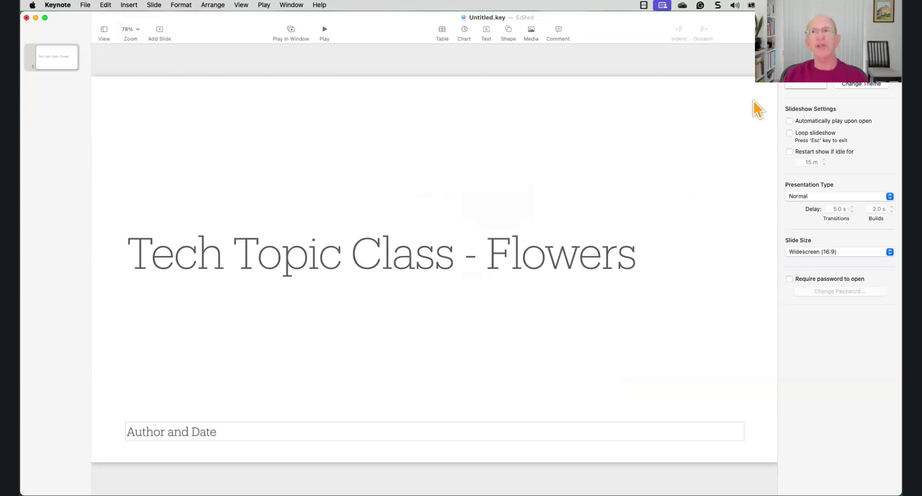
left_click(857, 85)
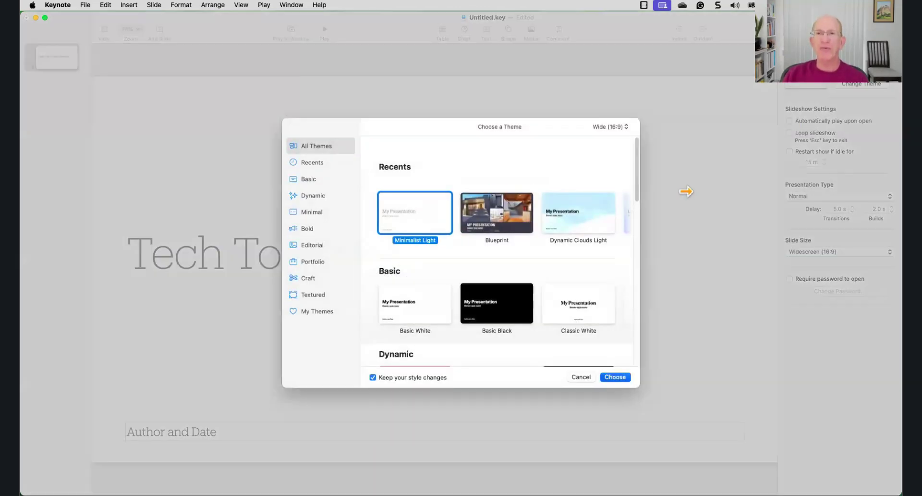
left_click_drag(638, 188, 638, 249)
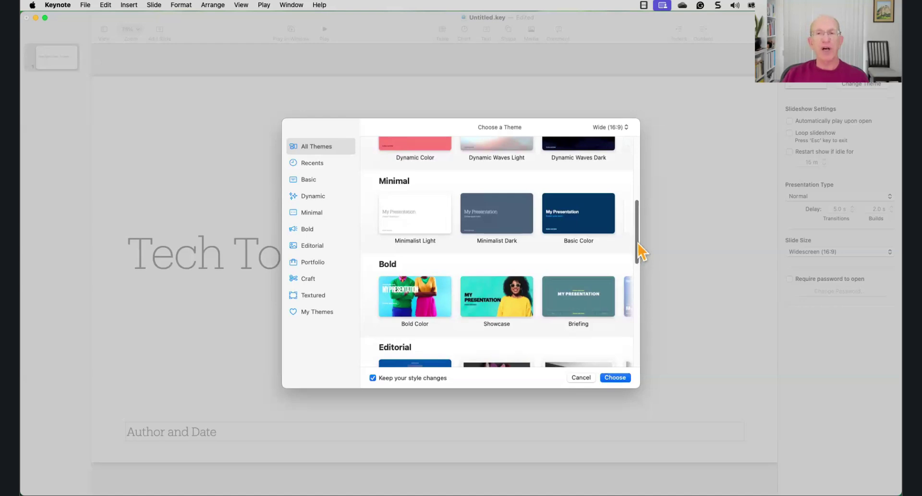
left_click_drag(638, 243, 638, 298)
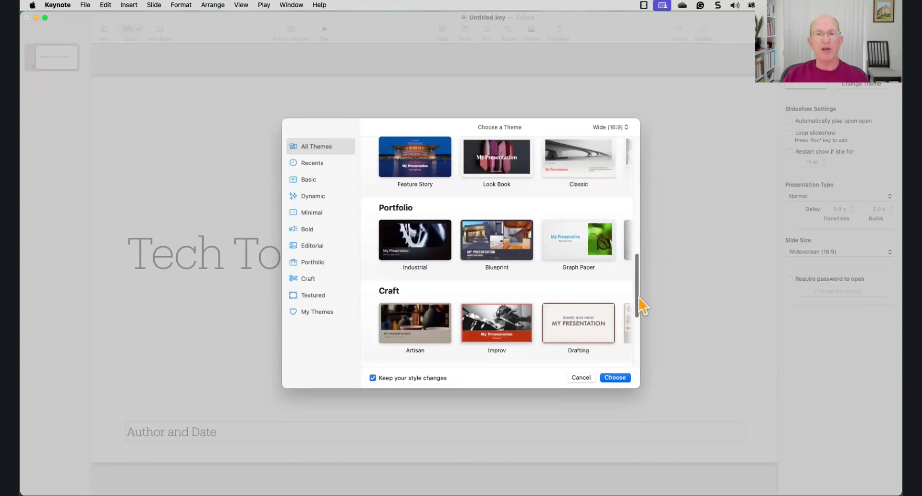
left_click(587, 379)
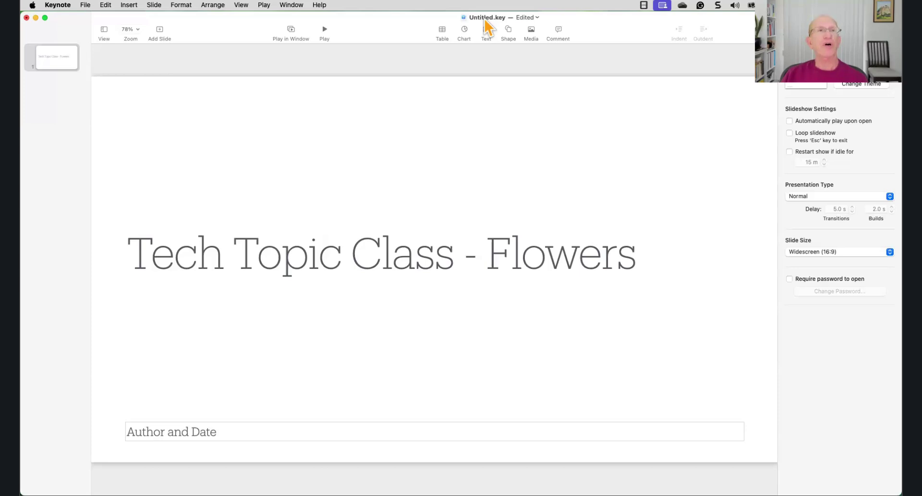
Save the presentation as "Tech Topic Class Slides.key" in the Keynote folder on iCloud.
left_click(87, 6)
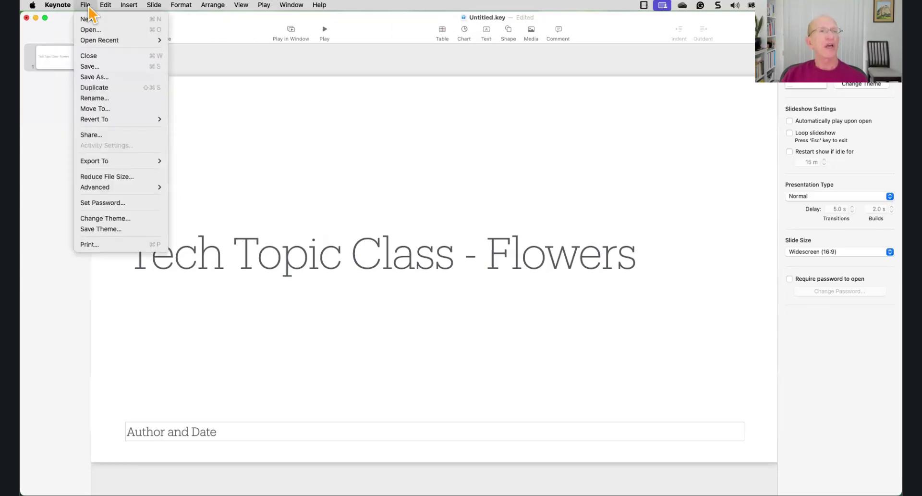
left_click(121, 67)
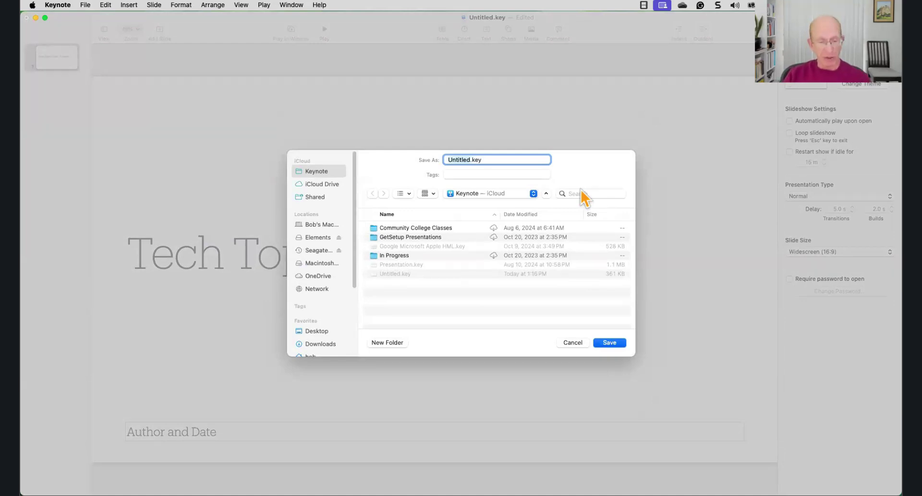
type("Tec")
type("h TOPIC")
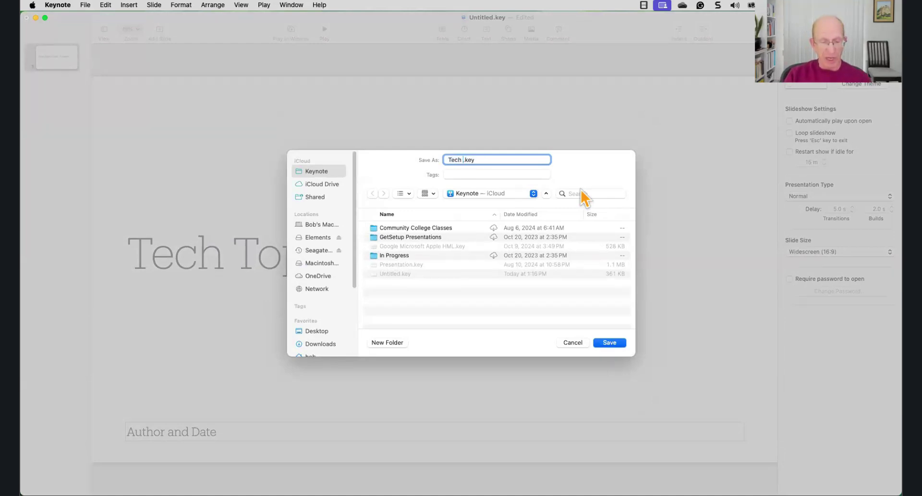
key("BackSpace")
key("BackSpace")
key("BackSpace")
key("BackSpace")
type("opic Clas")
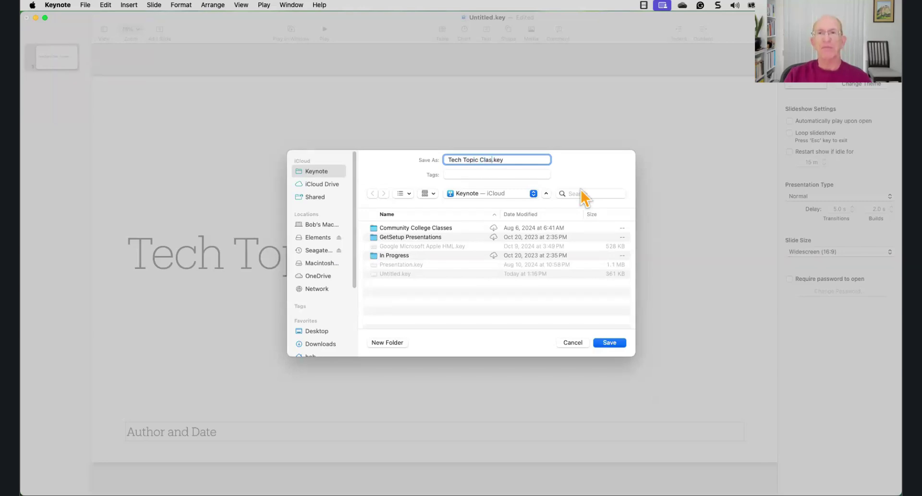
type("s Slides")
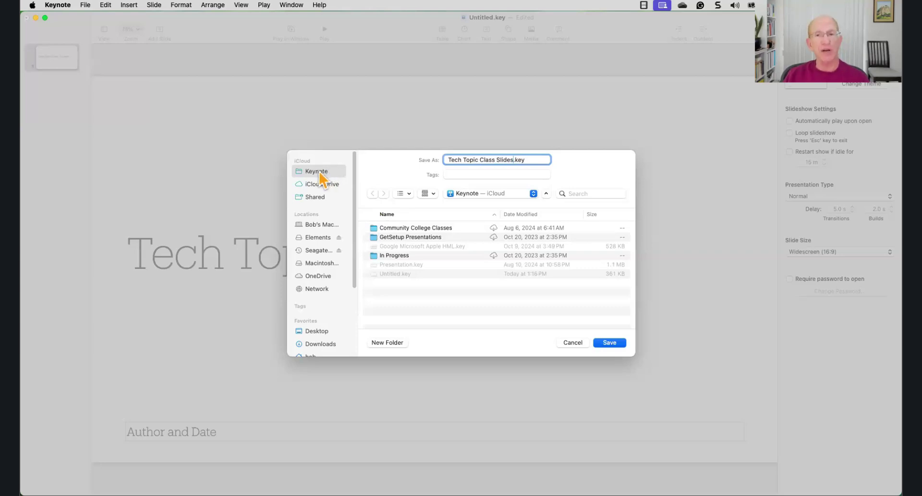
left_click(612, 344)
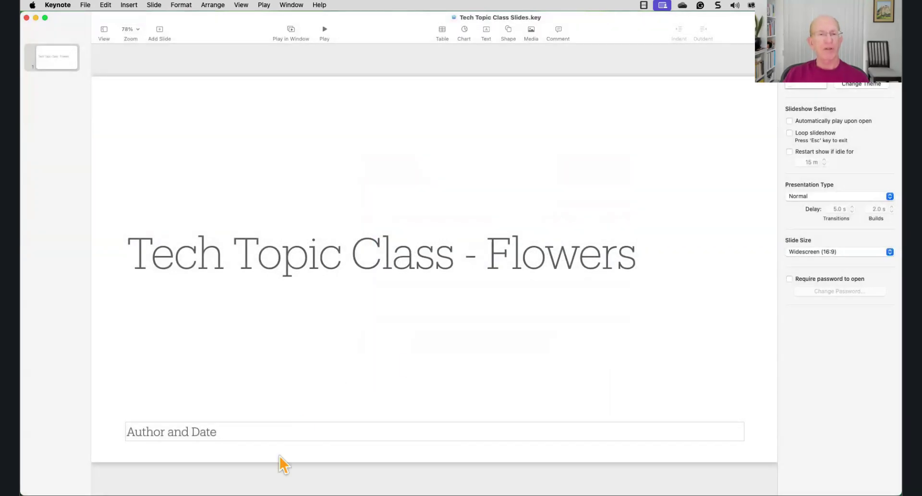
Switch to Finder, look up the saved presentation in iCloud Drive's Keynote folder, and return to Keynote.
mouse_move(130, 485)
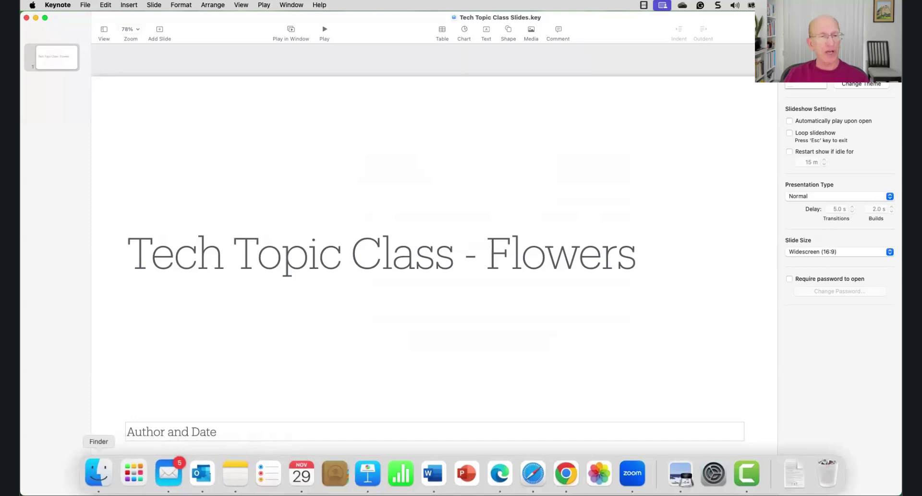
left_click(96, 473)
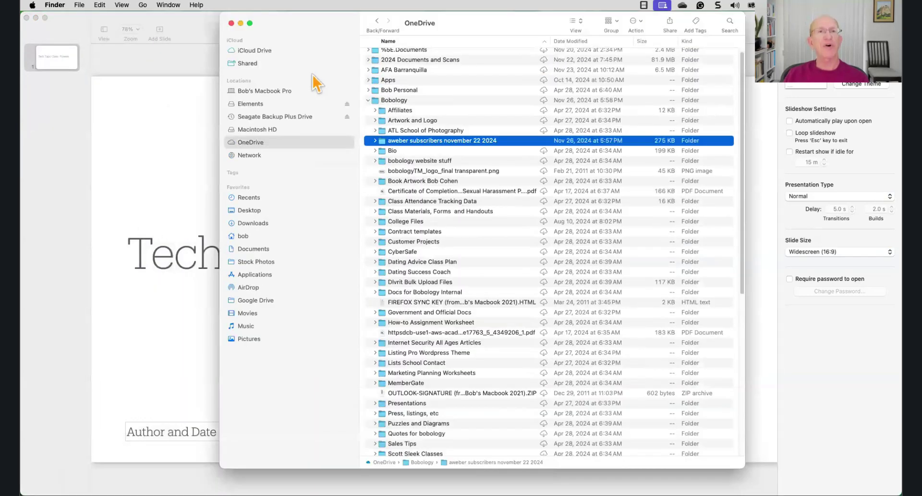
left_click(260, 51)
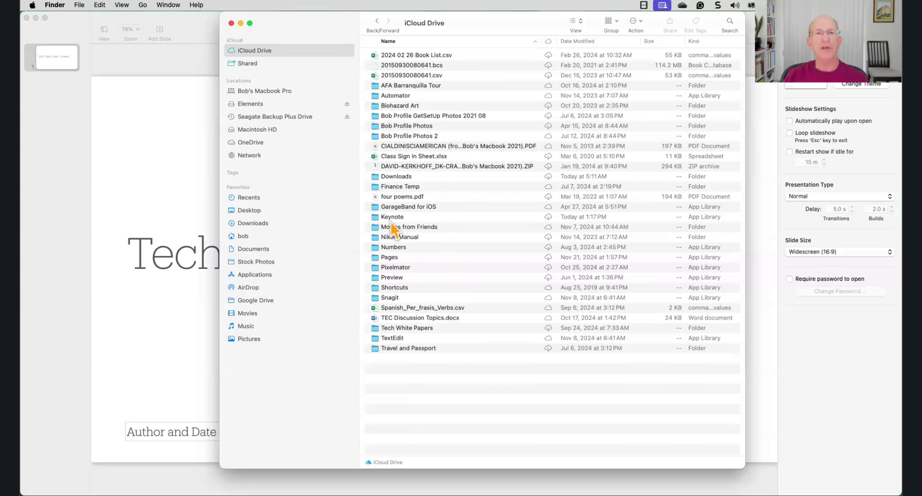
double_click(378, 217)
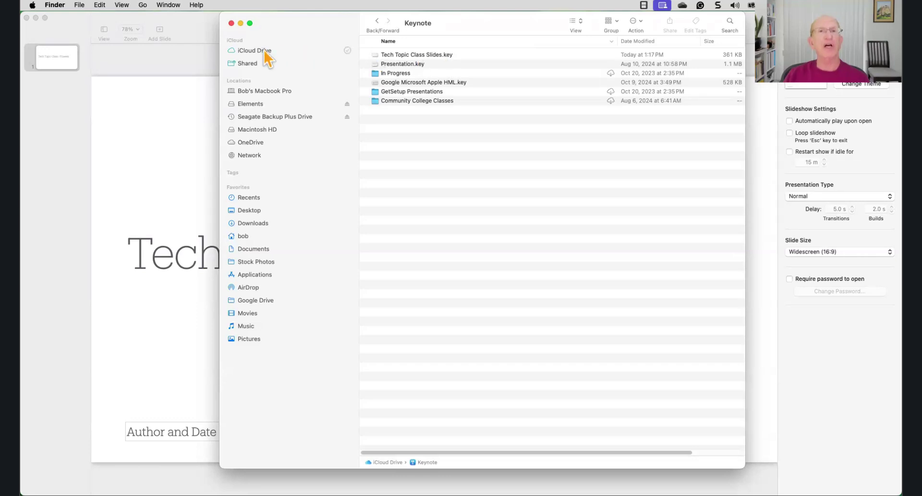
left_click(232, 24)
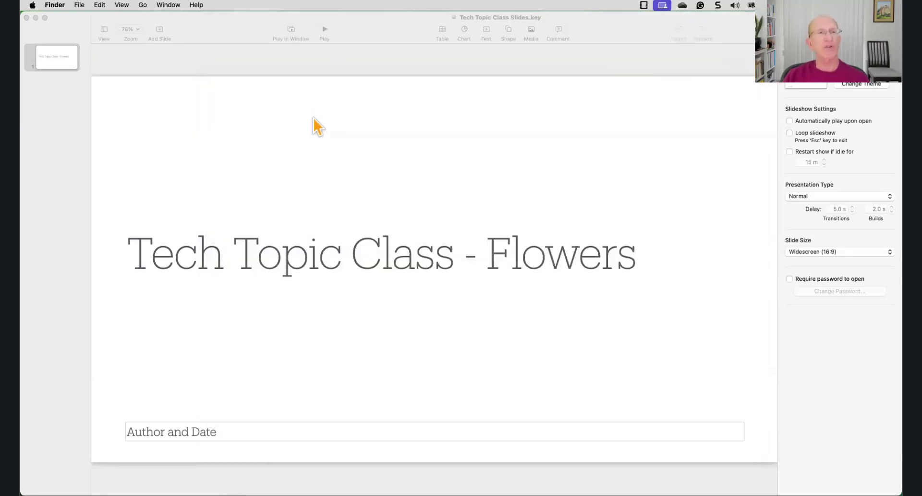
left_click(247, 27)
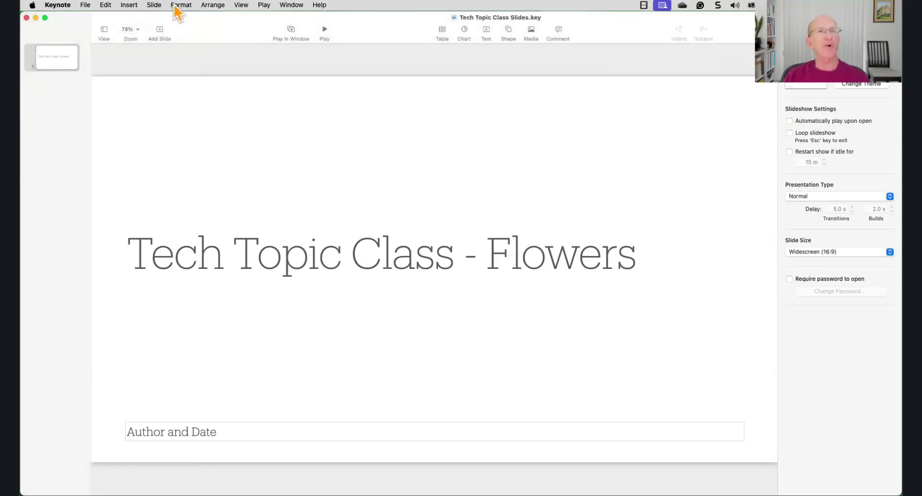
left_click(85, 6)
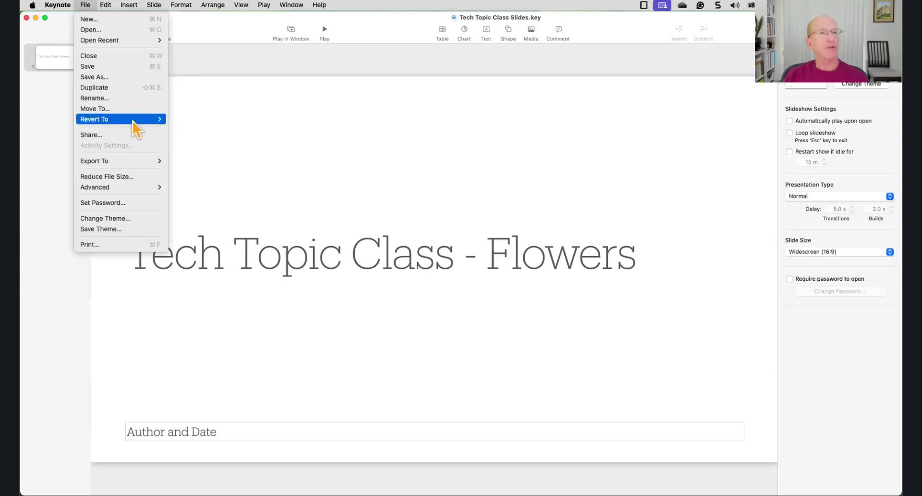
mouse_move(143, 162)
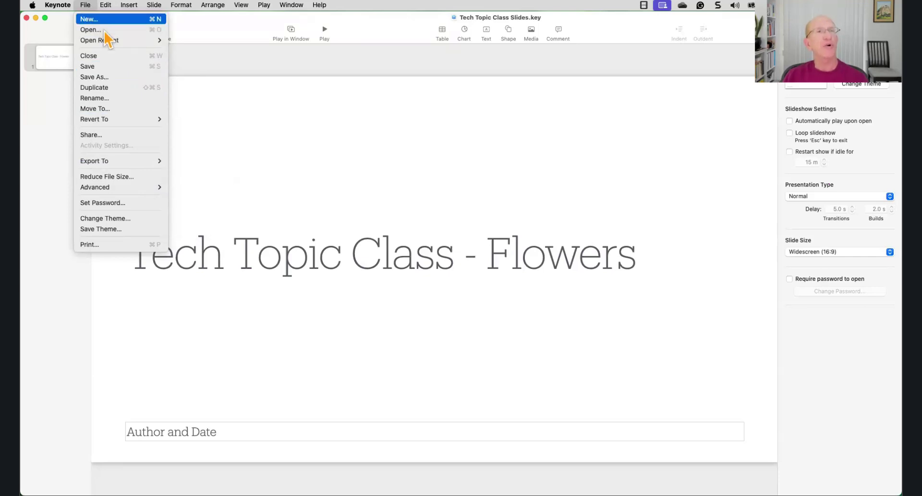
mouse_move(109, 42)
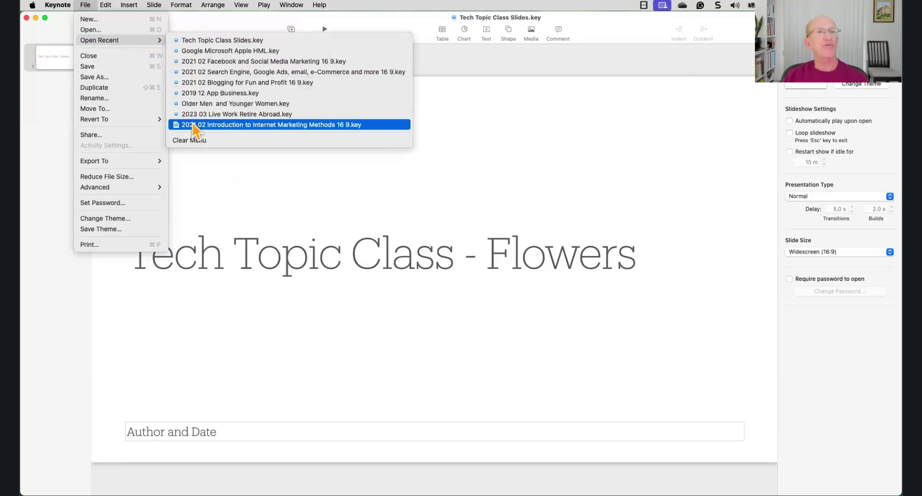
mouse_move(110, 8)
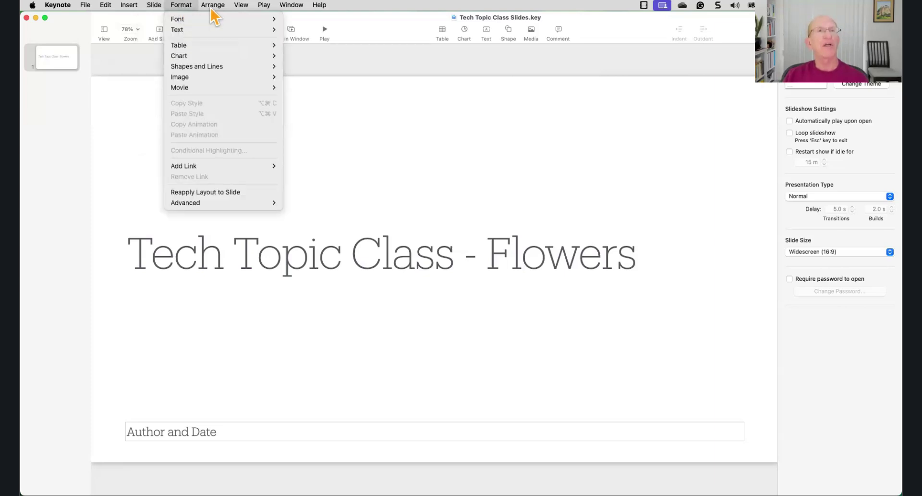
mouse_move(214, 14)
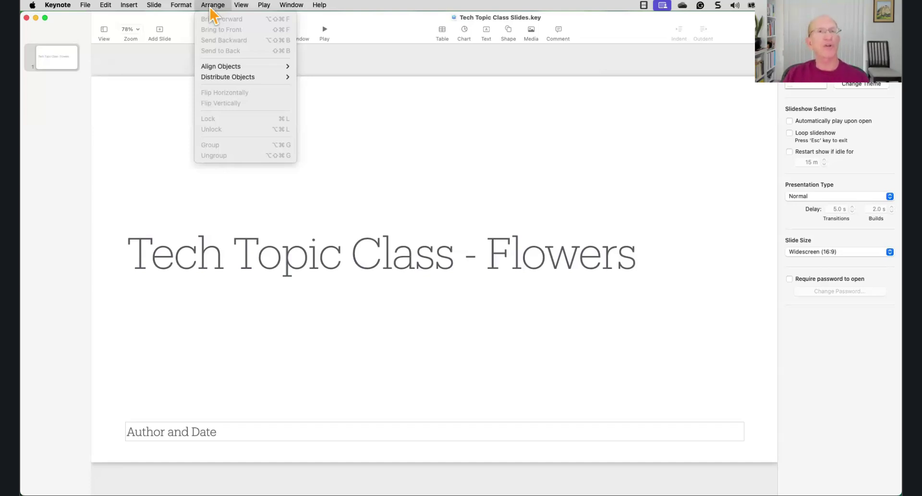
mouse_move(242, 7)
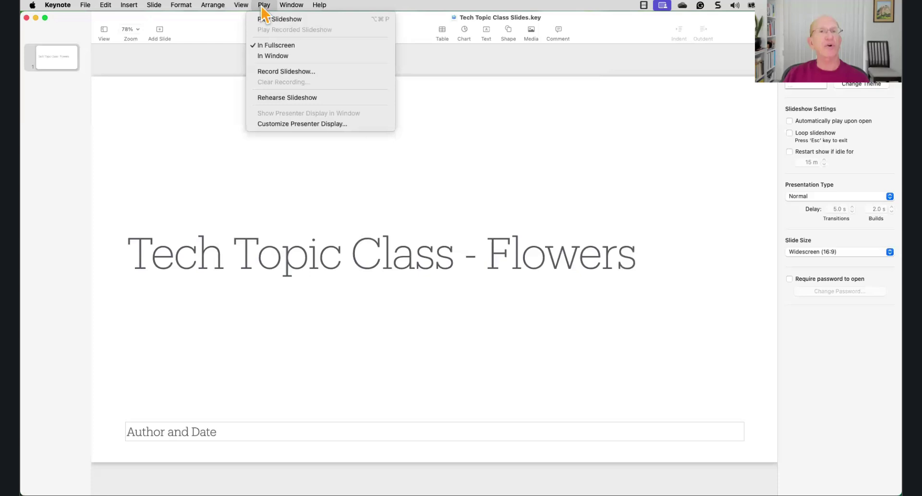
mouse_move(318, 7)
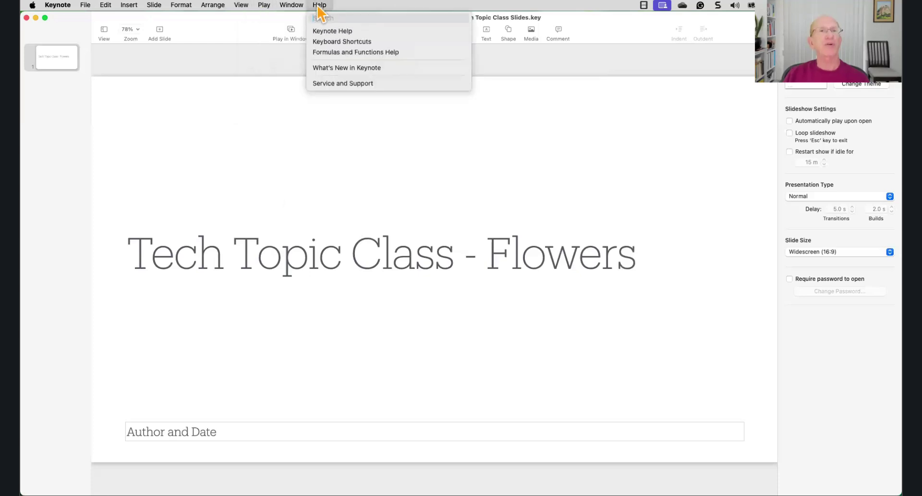
left_click(243, 29)
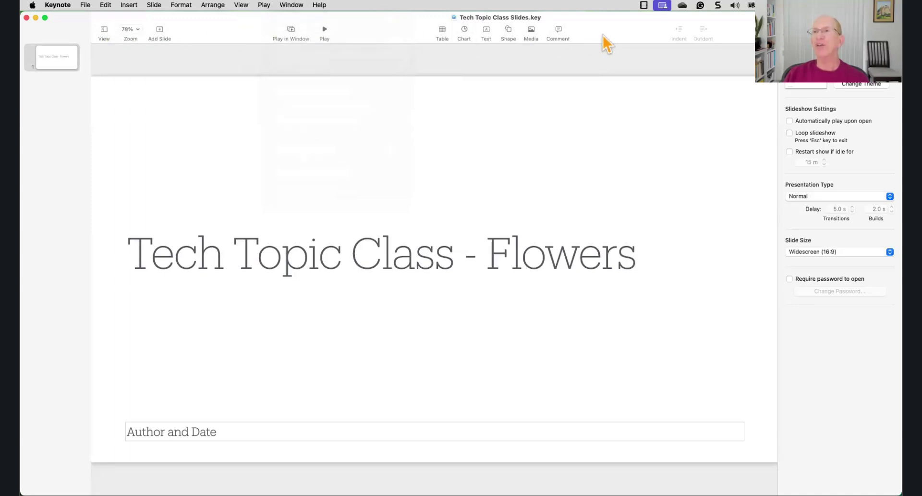
Add a Title & Bullets slide after the title slide and set its title to "Sample topics".
left_click(161, 30)
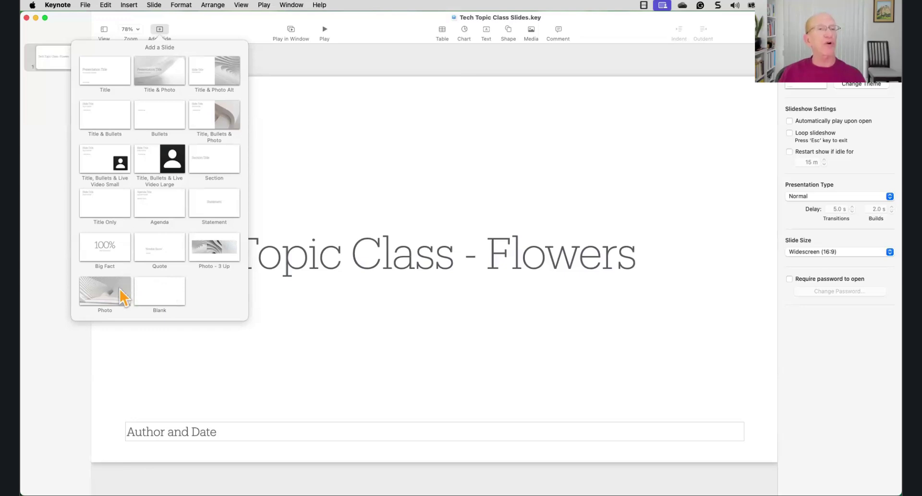
left_click(107, 116)
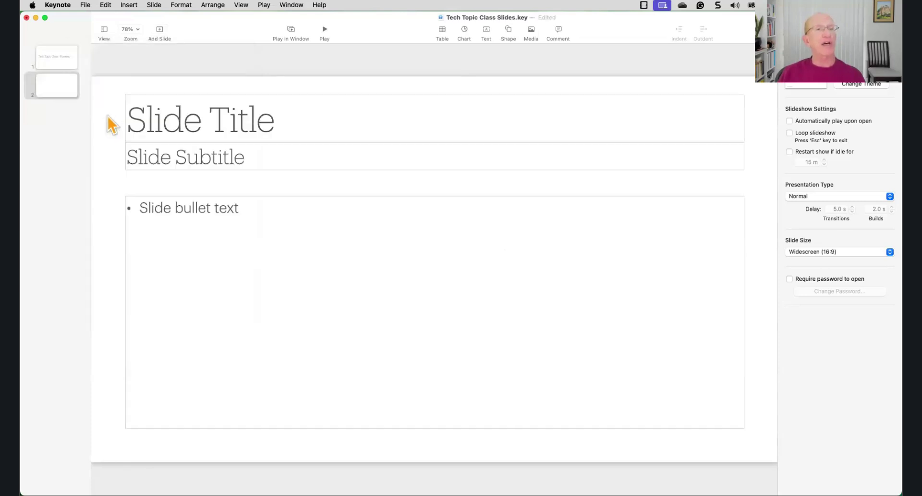
left_click(145, 123)
left_click(134, 121)
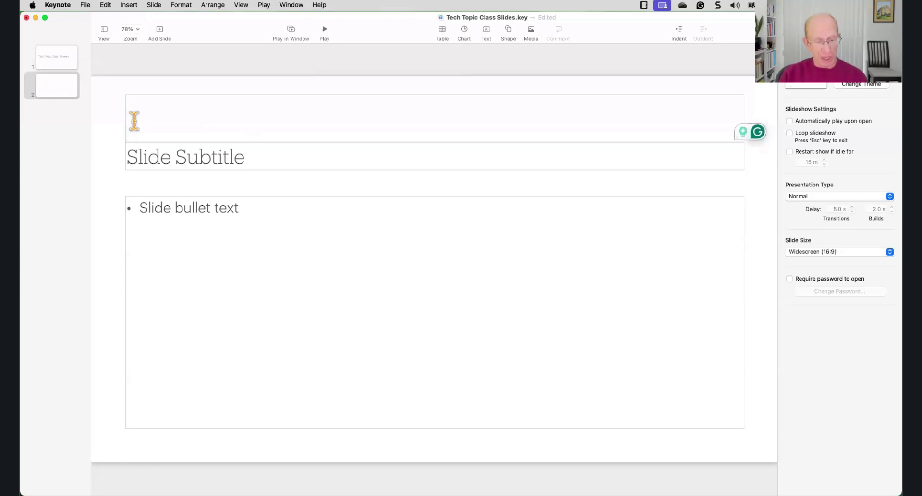
type("Sample ")
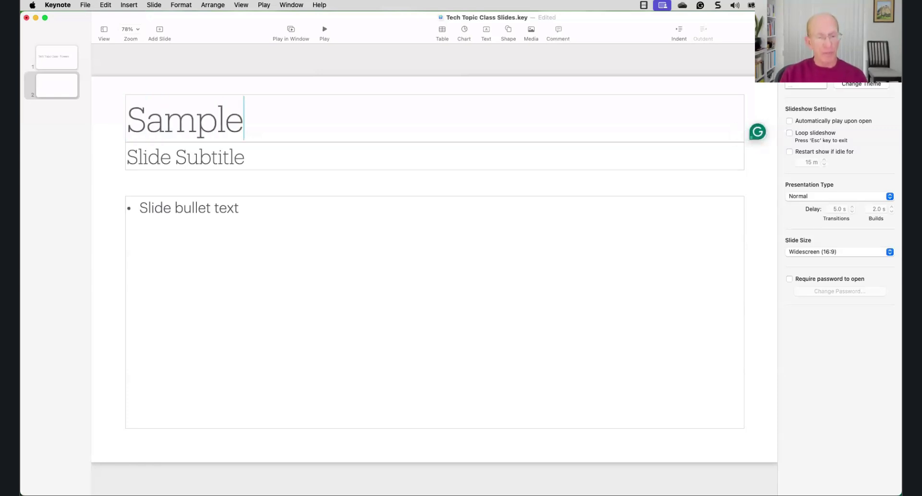
type("topics")
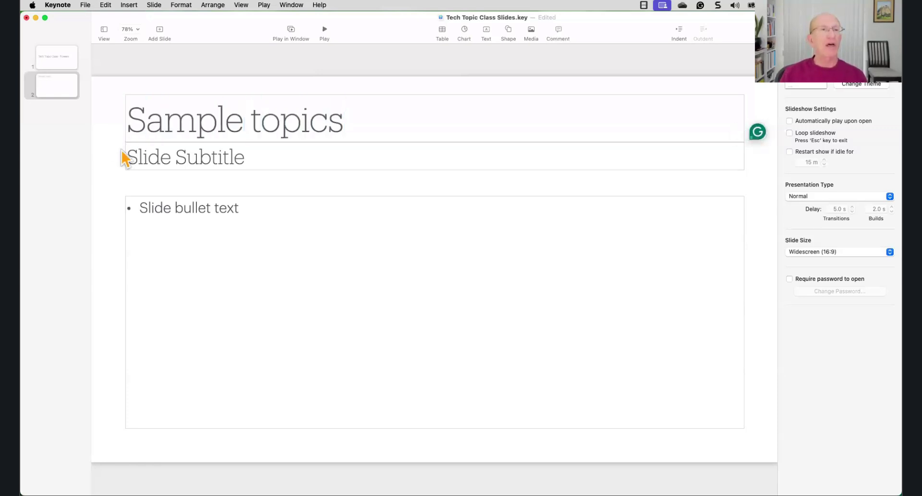
Fill in the second slide's subtitle with "These are a few items on our list".
left_click(148, 157)
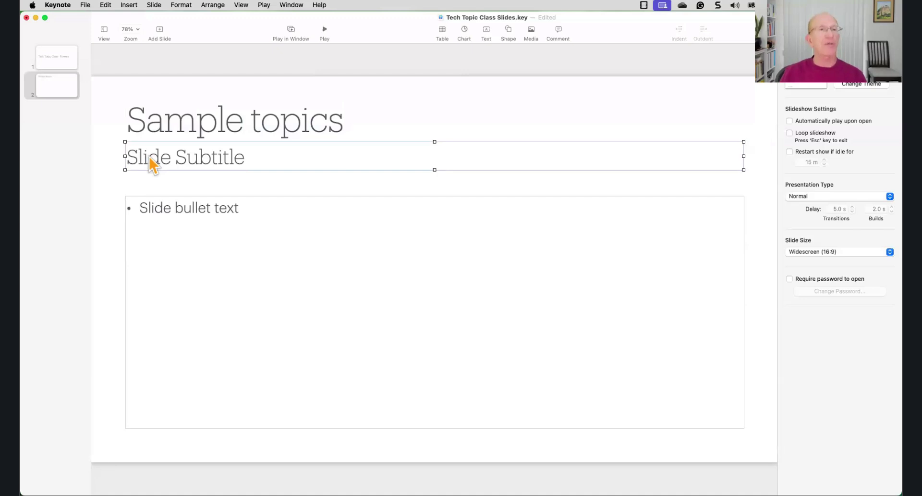
left_click(148, 155)
type("These")
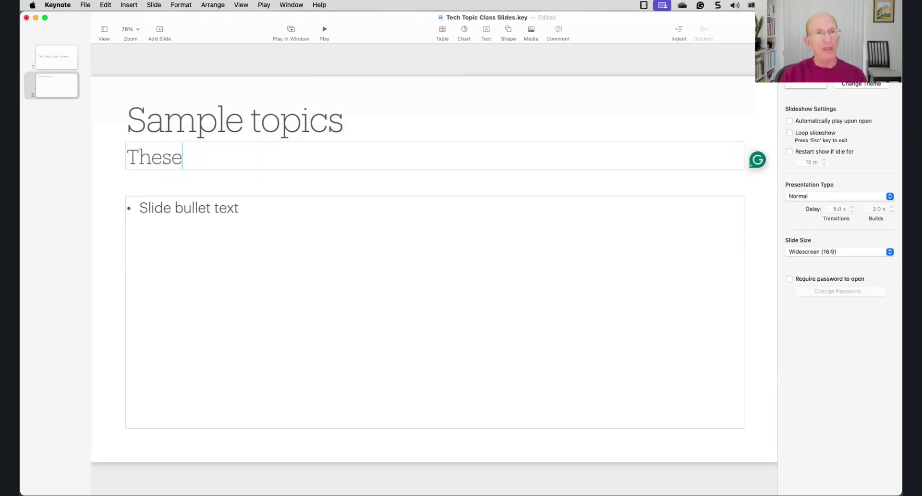
key("BackSpace")
type("e are")
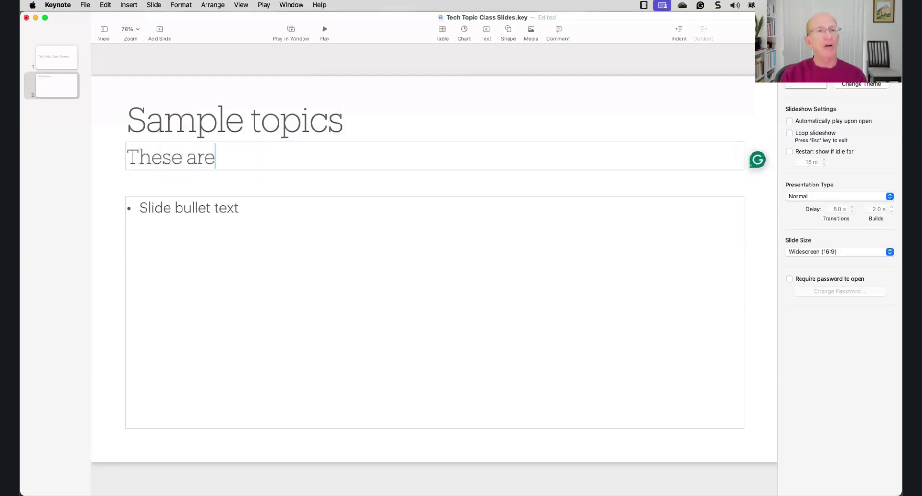
type(" a few item")
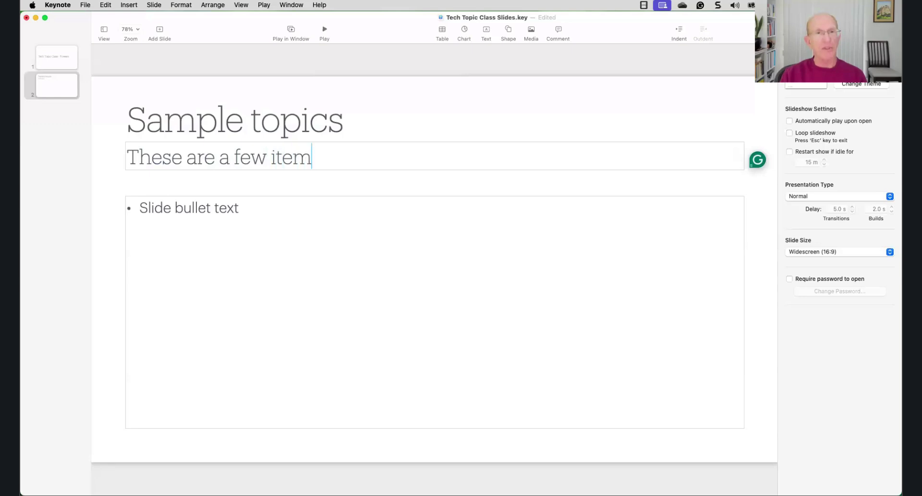
type("s on out")
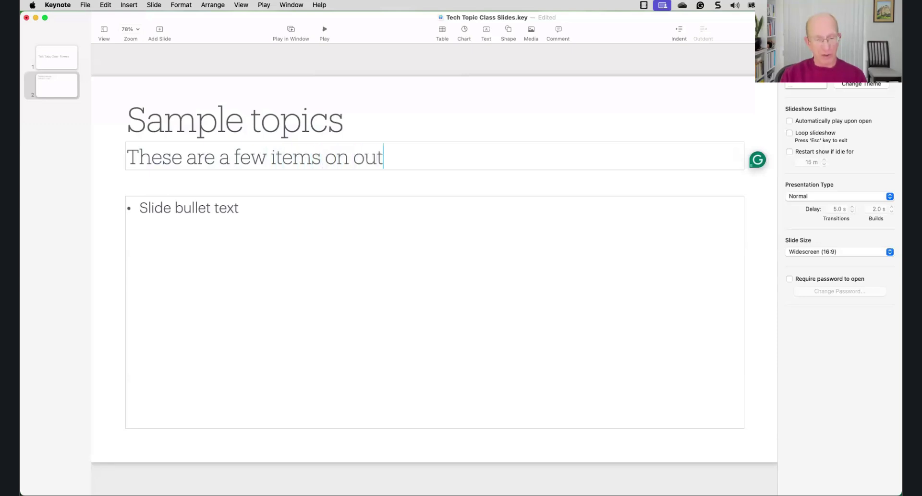
key("BackSpace")
type("r list")
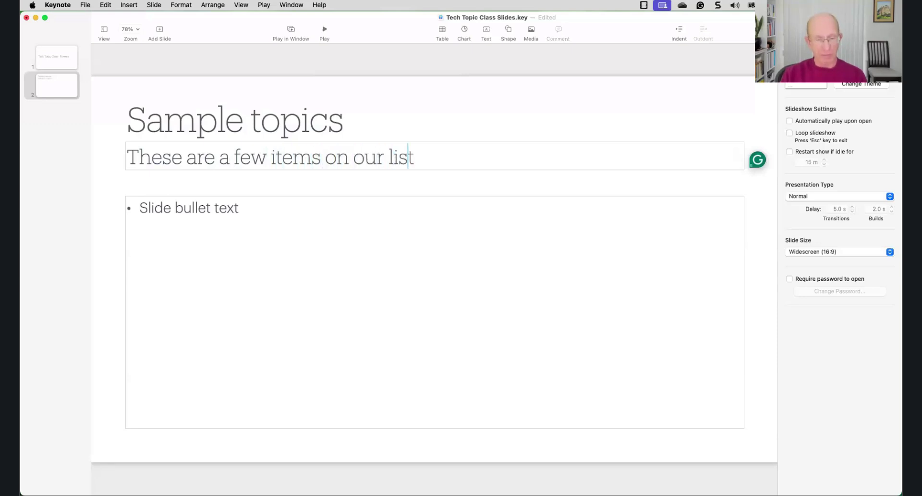
Add "today" to the end of the subtitle and enter Saving, Playing and Formats as the first three bullets.
type(" today")
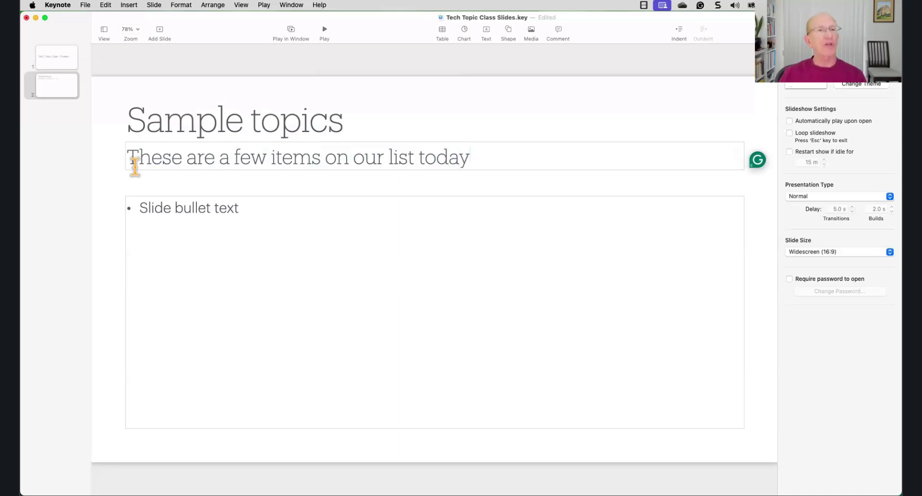
left_click(144, 208)
left_click(144, 207)
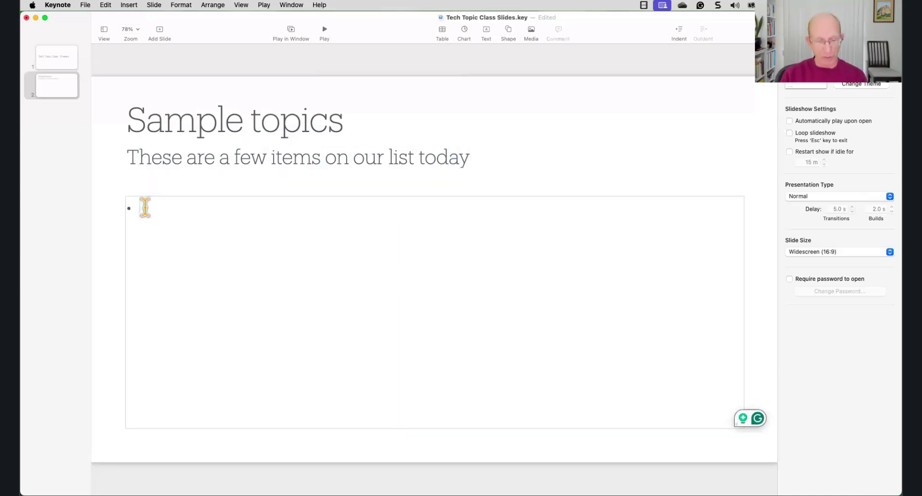
type("Saveing")
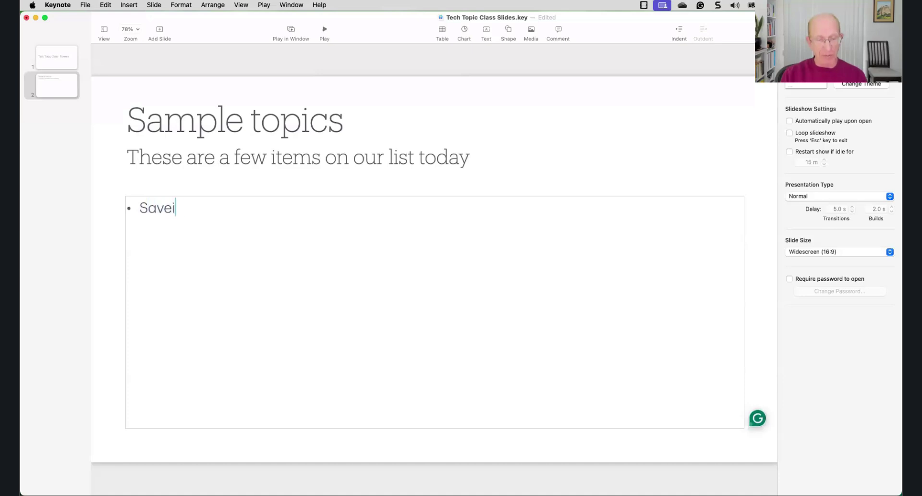
key("Return")
type("Pla")
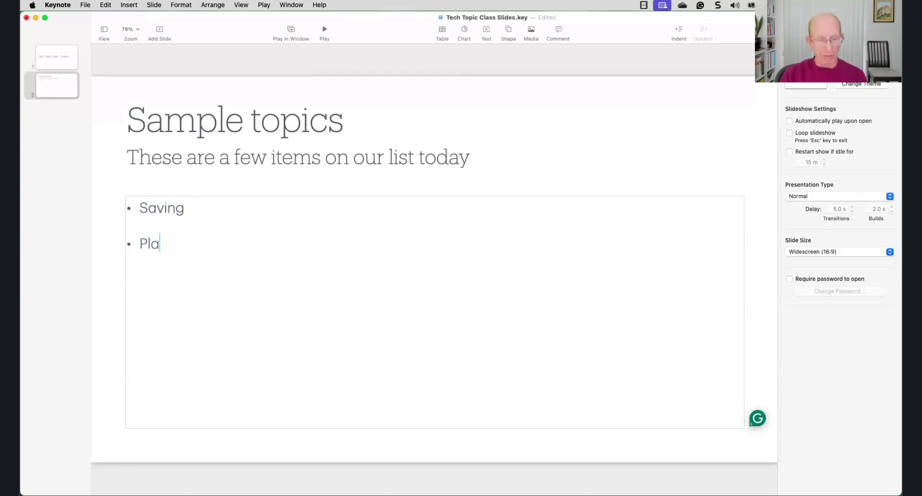
type("ying")
key("Return")
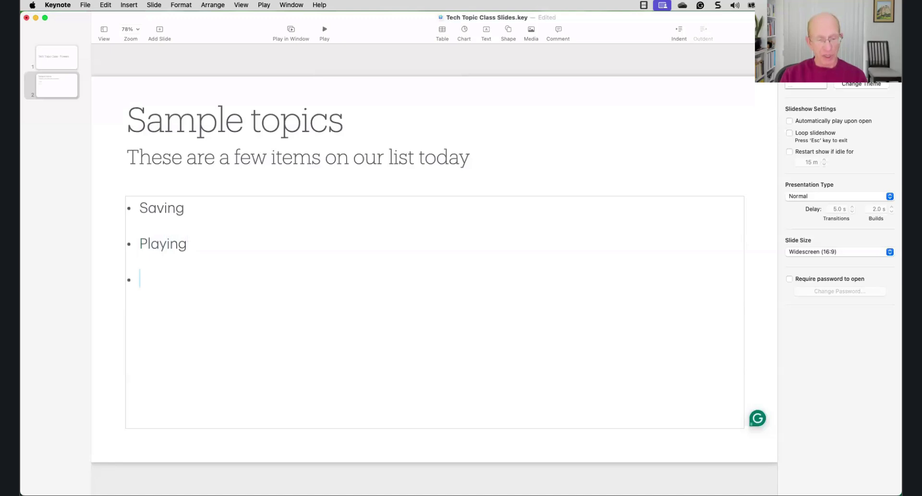
type("Formats")
key("Return")
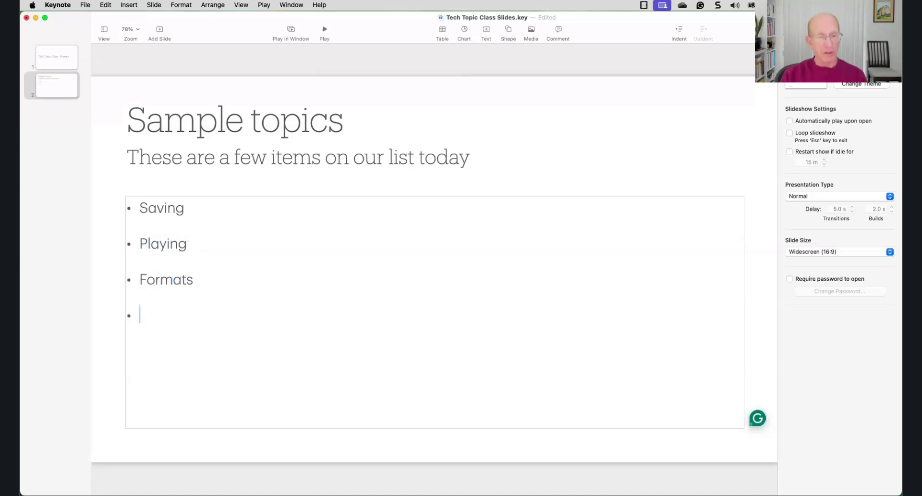
Continue the bullet list below Formats with Themes, Shapes and Inserting.
type("Themes")
key("Return")
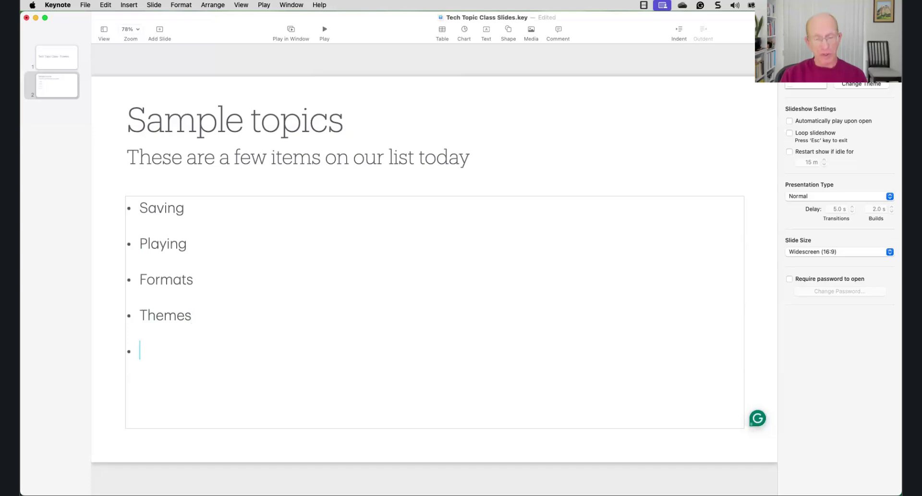
type("Shapes")
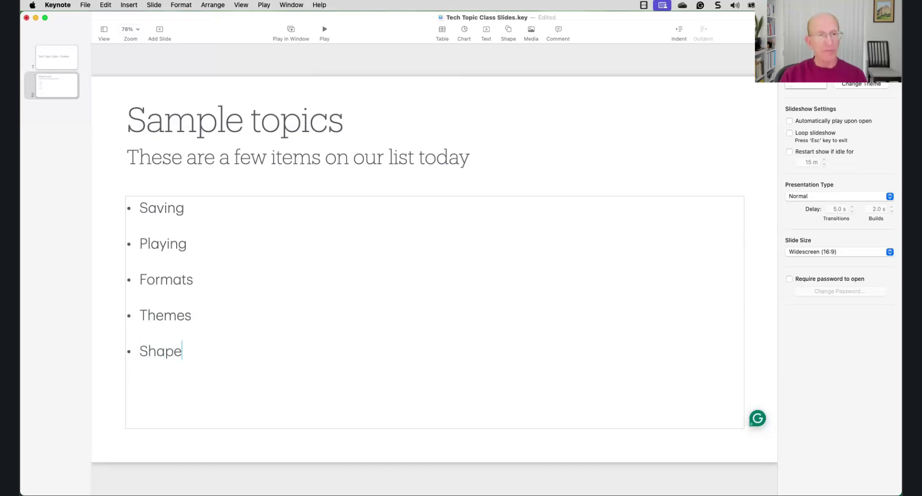
key("Return")
type("Inser")
type("t")
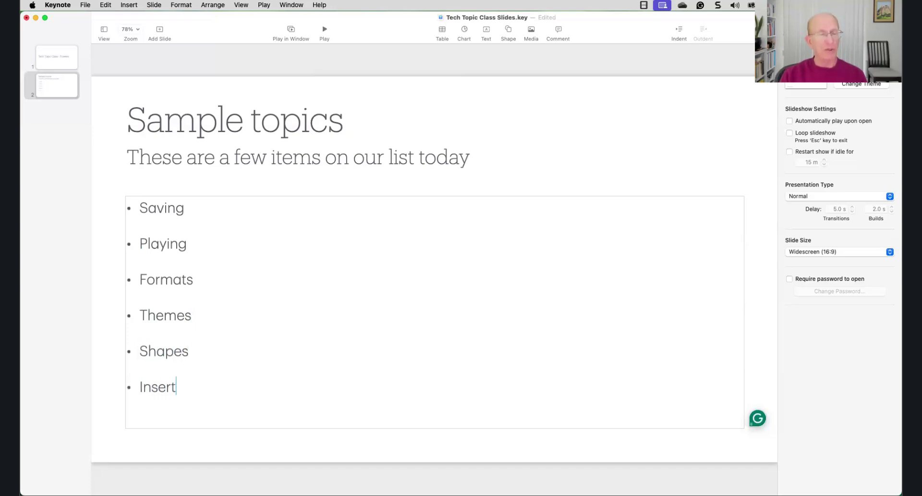
type("s")
key("BackSpace")
type("ing")
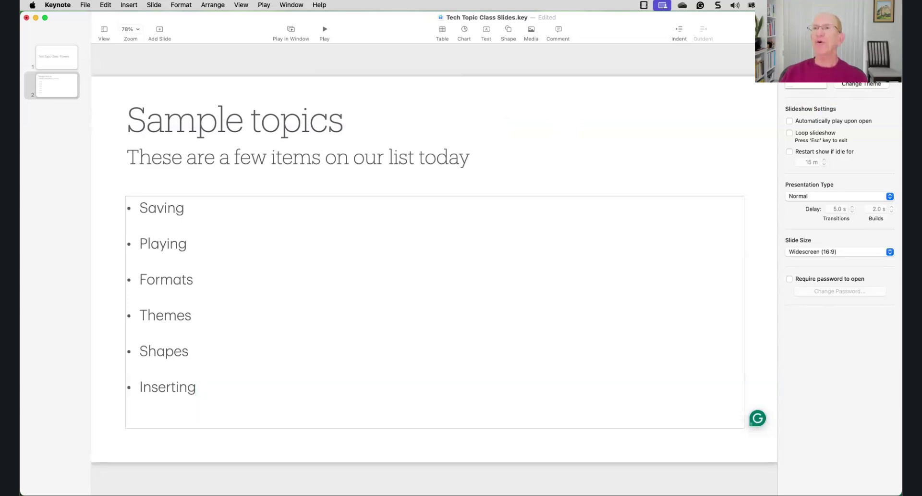
left_click(197, 386)
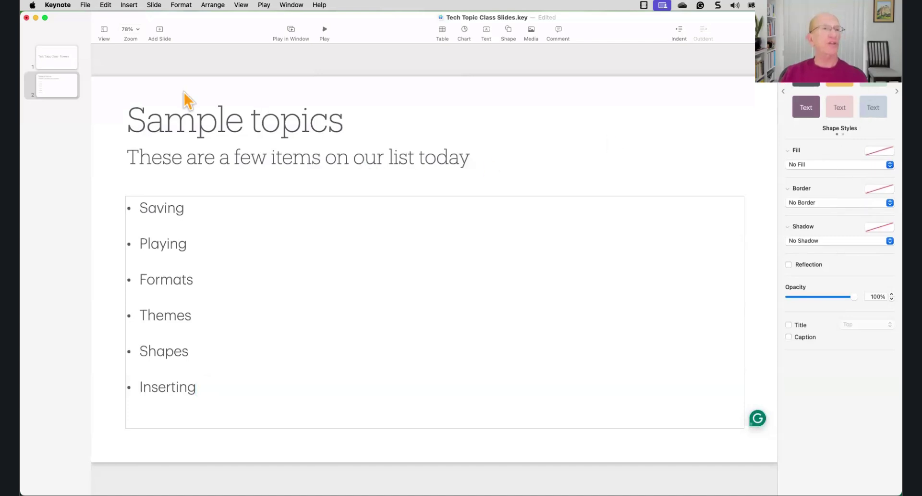
Add a Title & Photo slide after the bullet slide and set its title to "Keynote Basics".
left_click(161, 33)
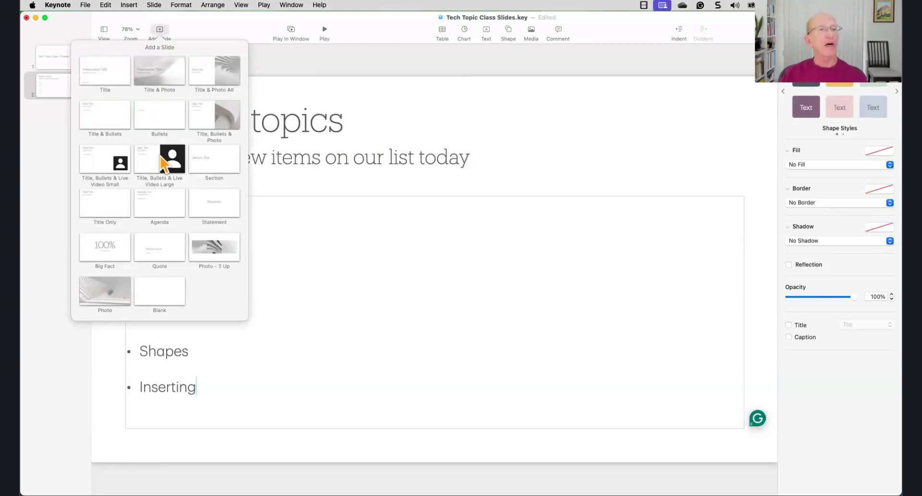
left_click(163, 79)
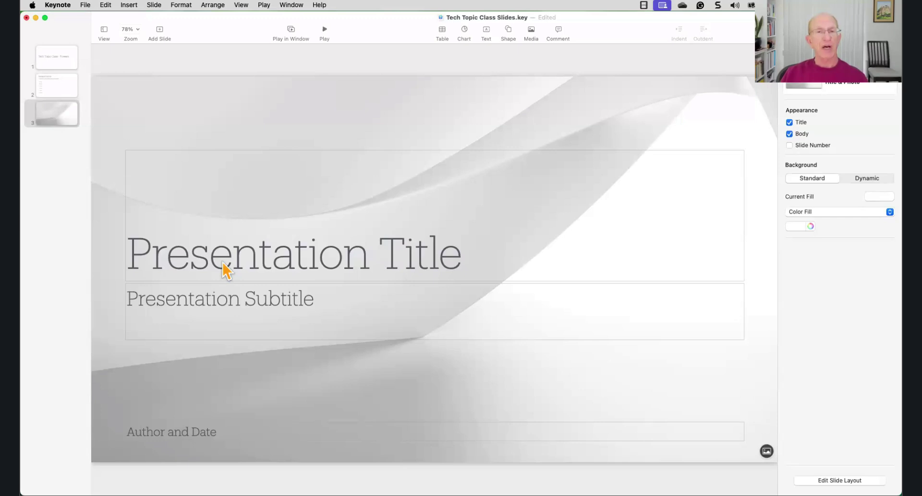
left_click(207, 269)
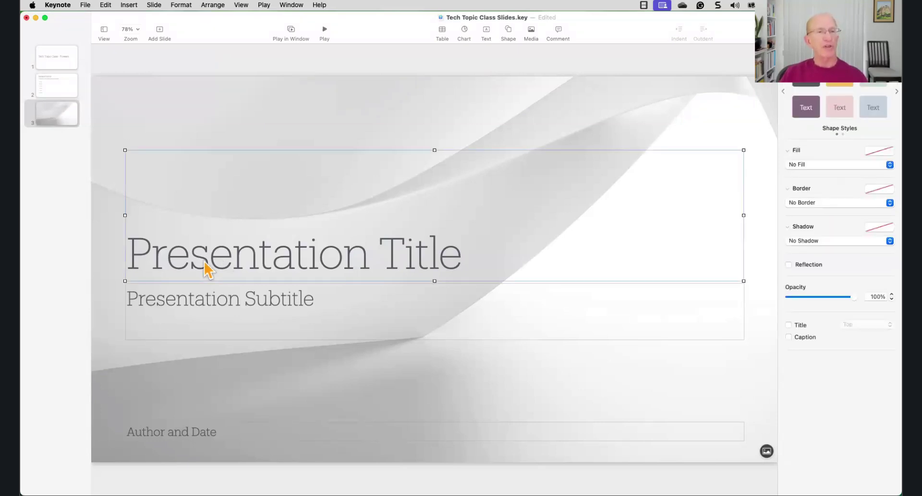
left_click(144, 261)
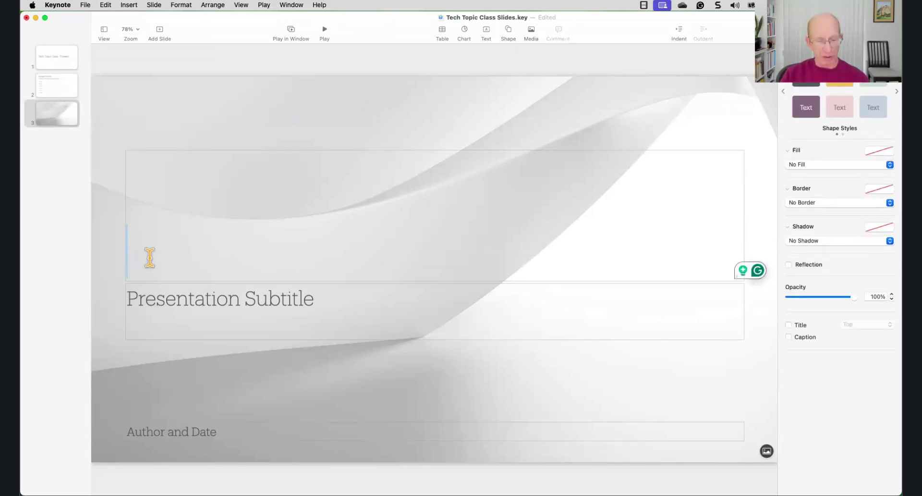
type("K")
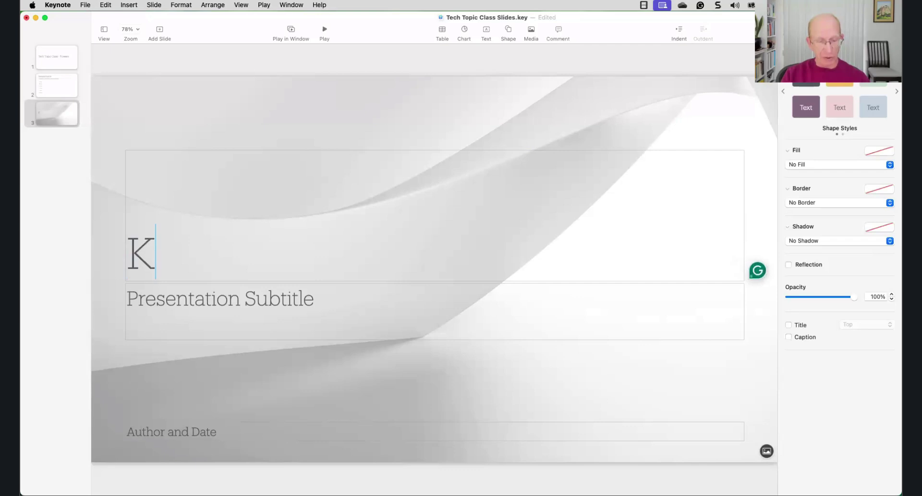
type("eynote Basics")
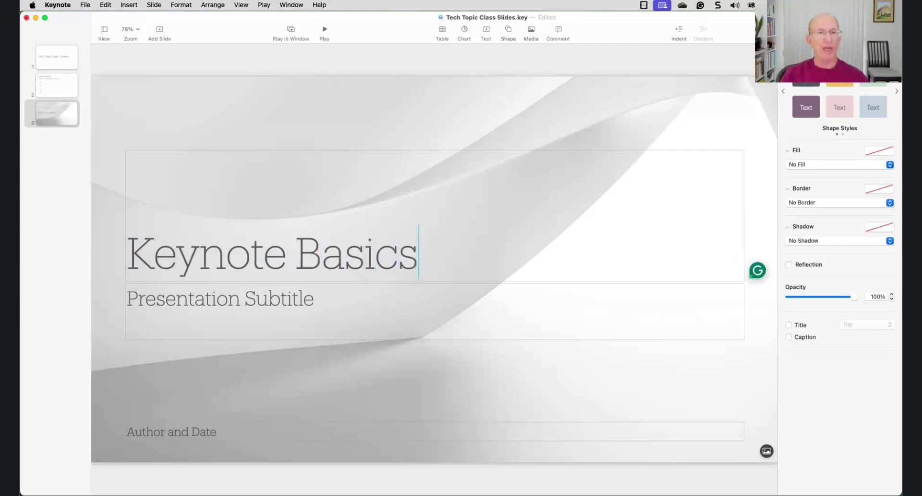
Delete the subtitle and the author and date placeholders from the Keynote Basics slide.
left_click(244, 338)
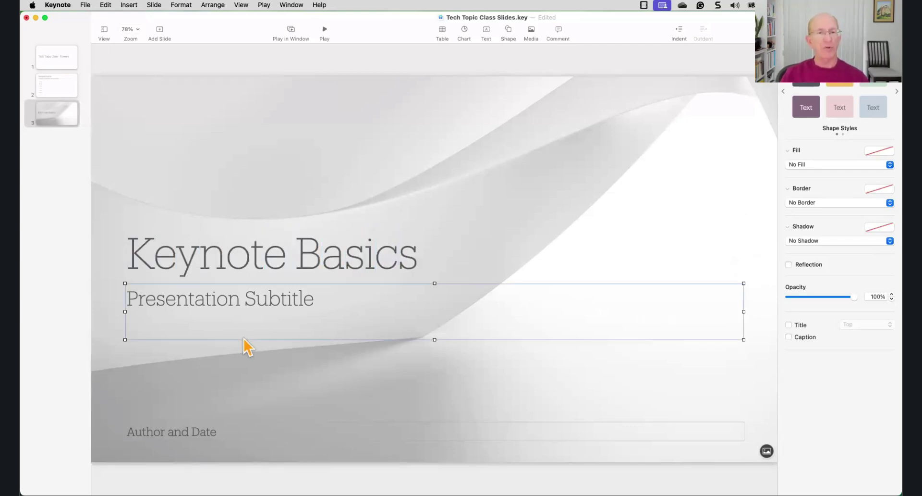
key("Delete")
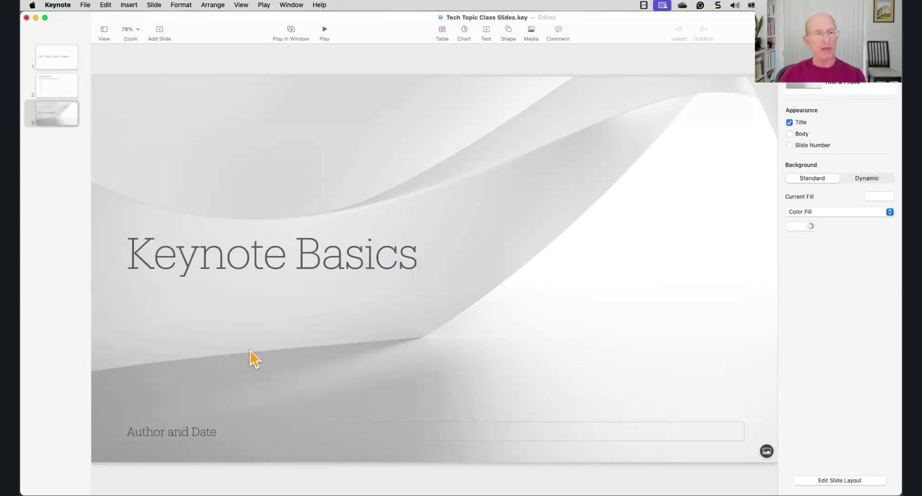
left_click(222, 435)
key("Delete")
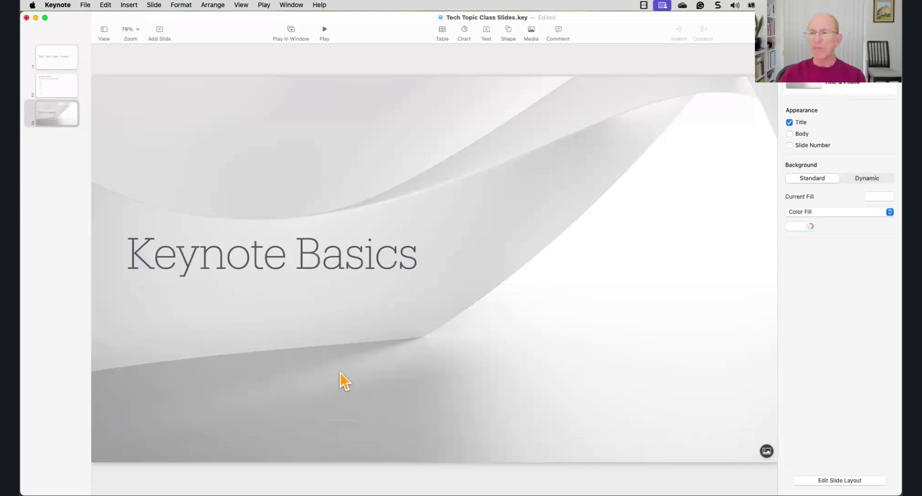
Replace the slide's placeholder photo with White Desk background.png from the Zoom Office and Class Backgrounds folder in Stock Photos.
left_click(767, 453)
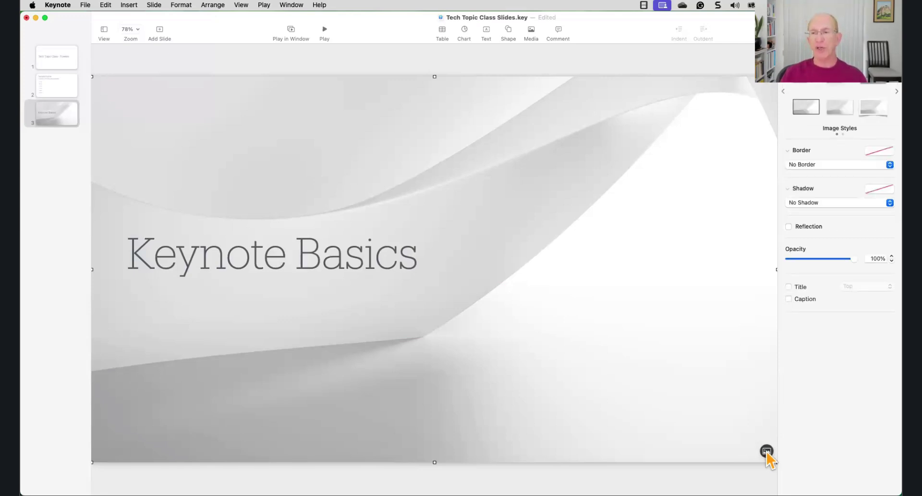
left_click(767, 452)
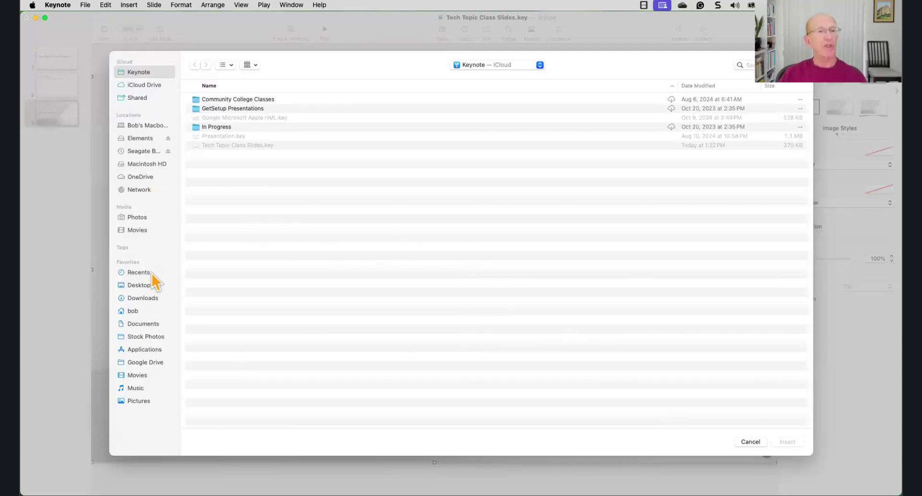
left_click(146, 336)
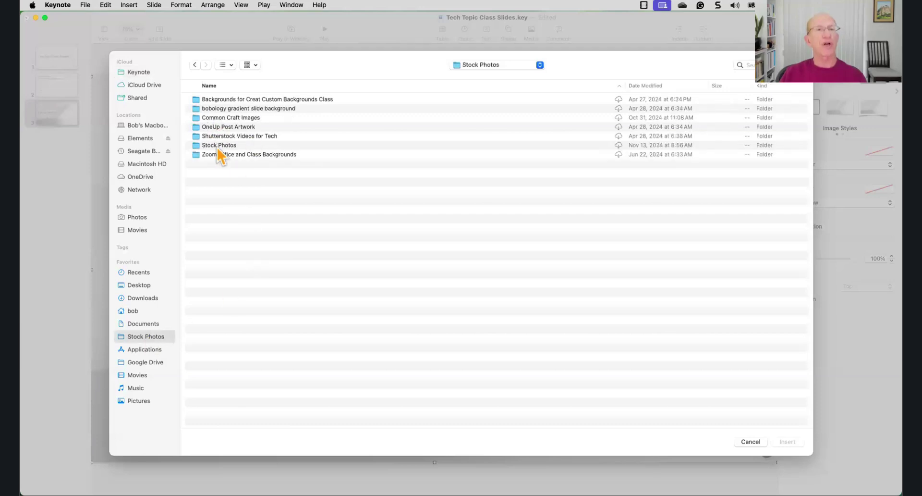
double_click(198, 146)
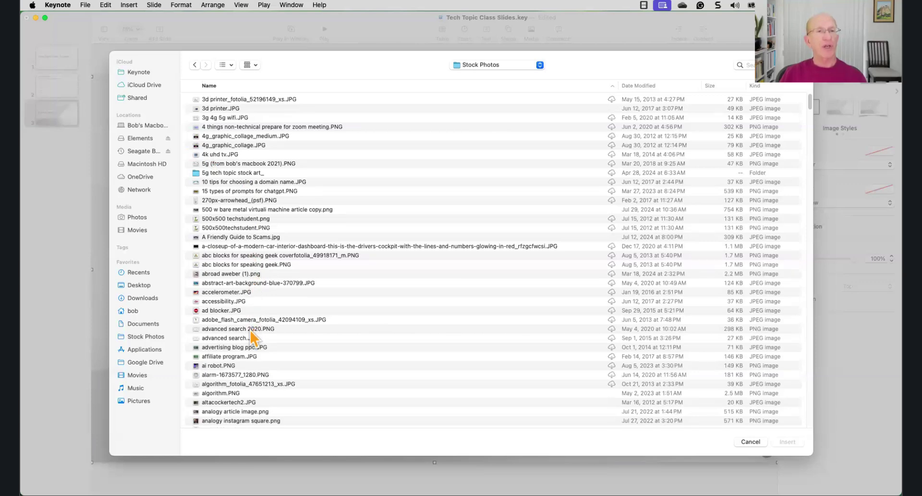
left_click(195, 65)
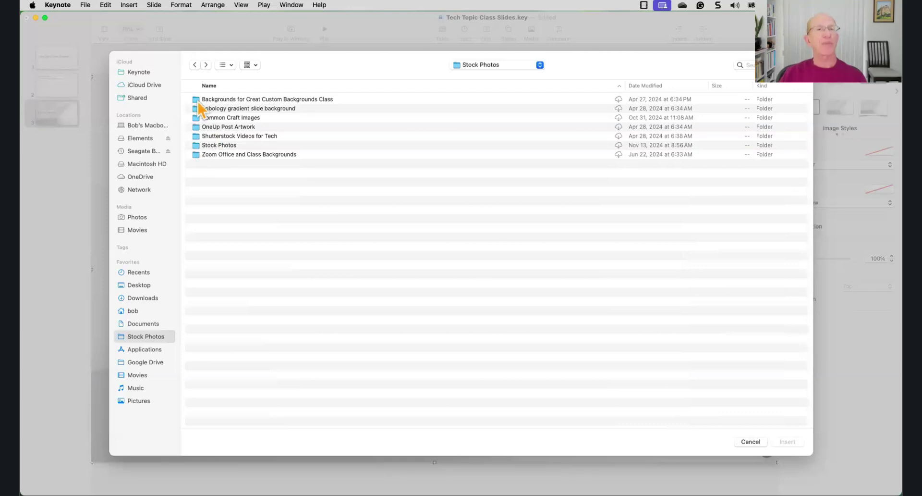
double_click(197, 155)
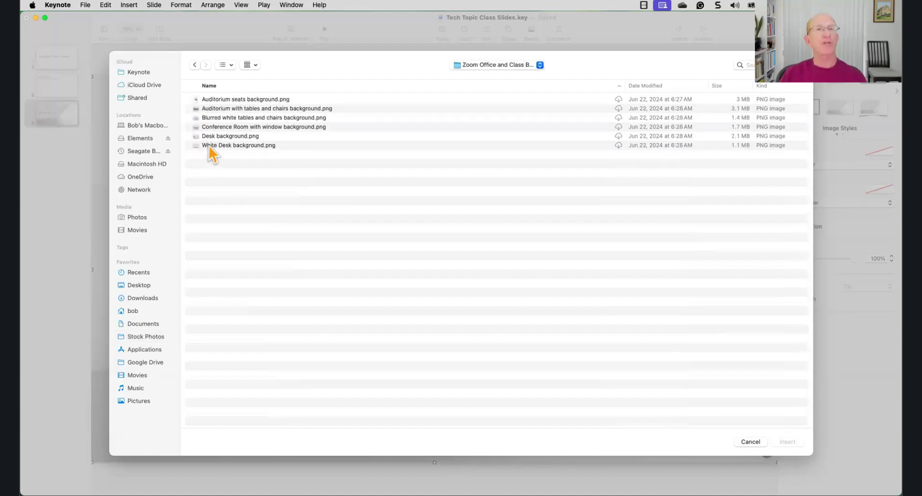
left_click(210, 146)
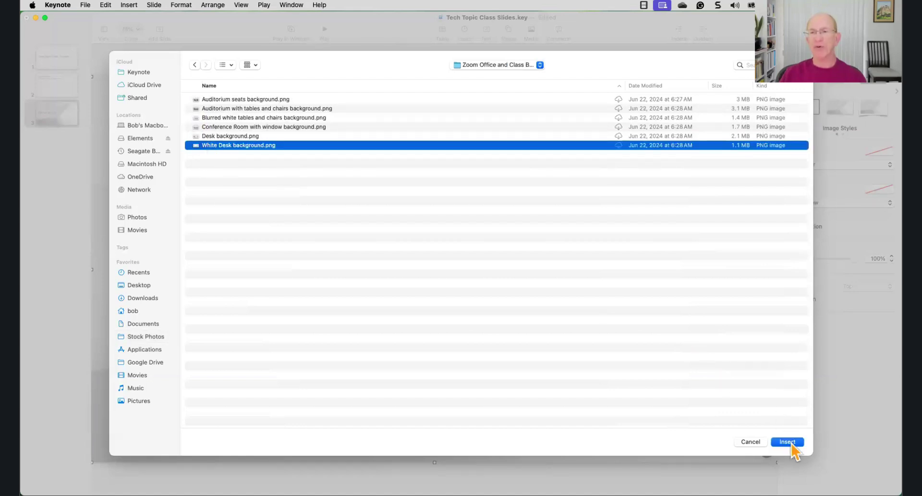
left_click(792, 443)
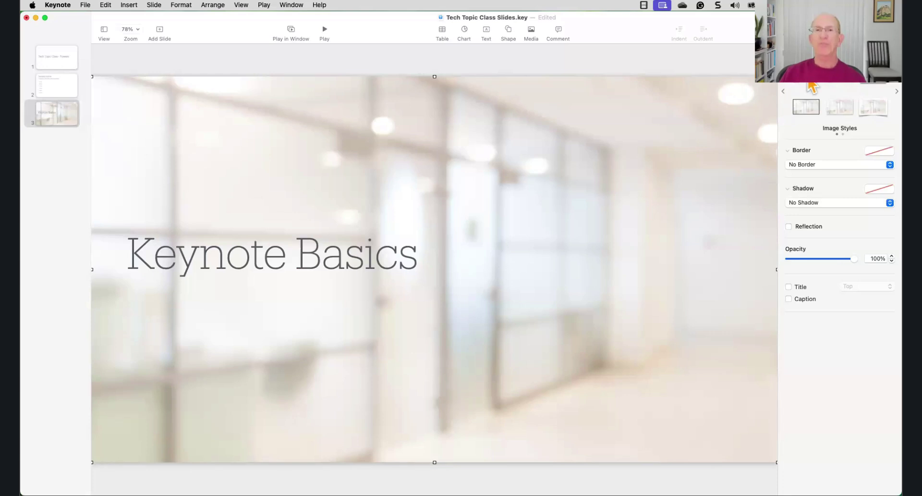
Try a reflection and the picture-frame style on the photo, and apply the image style with a line border and drop shadow.
left_click(816, 225)
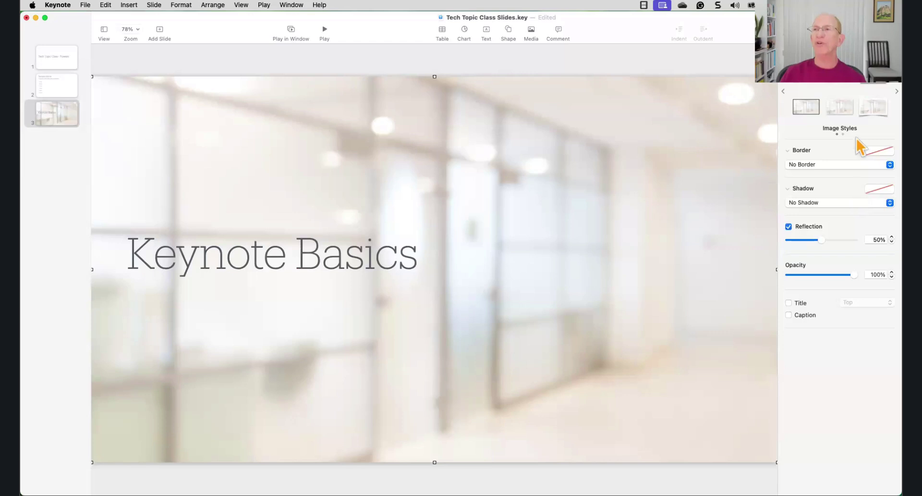
left_click(873, 110)
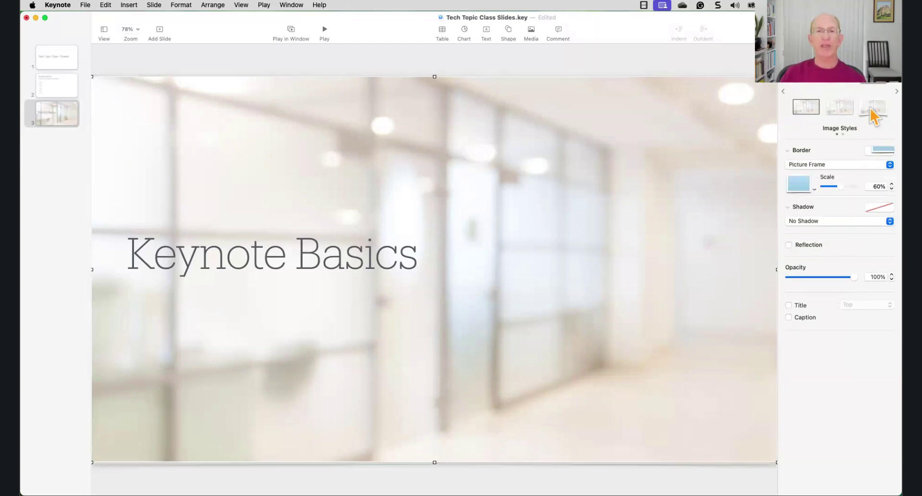
left_click(838, 114)
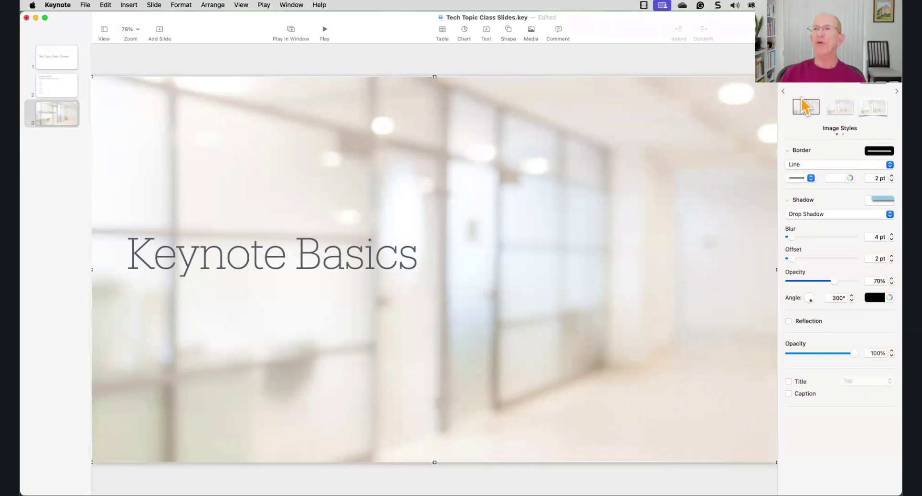
Replace the slide's photo with Auditorium with tables and chairs background.png.
left_click(840, 62)
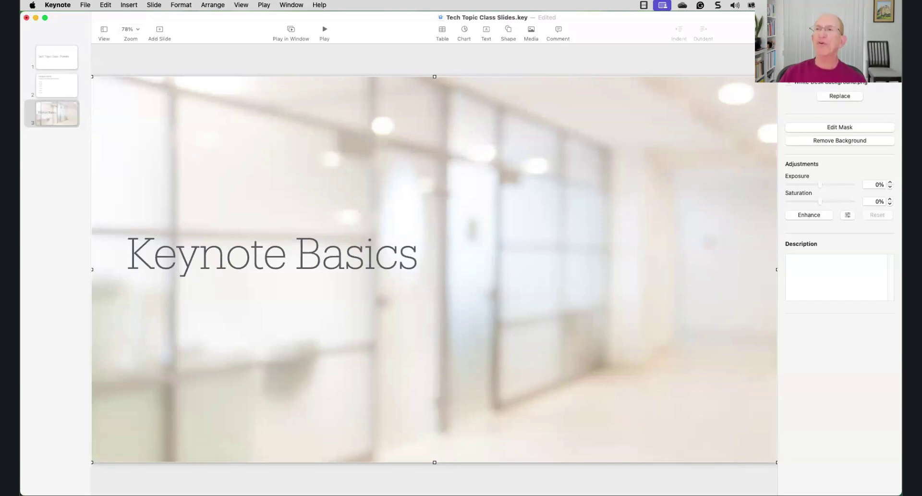
left_click(843, 96)
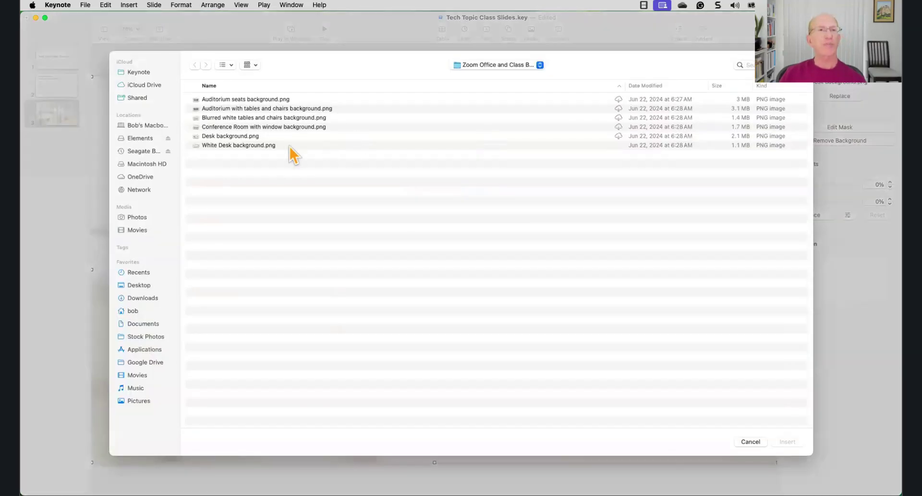
left_click(278, 110)
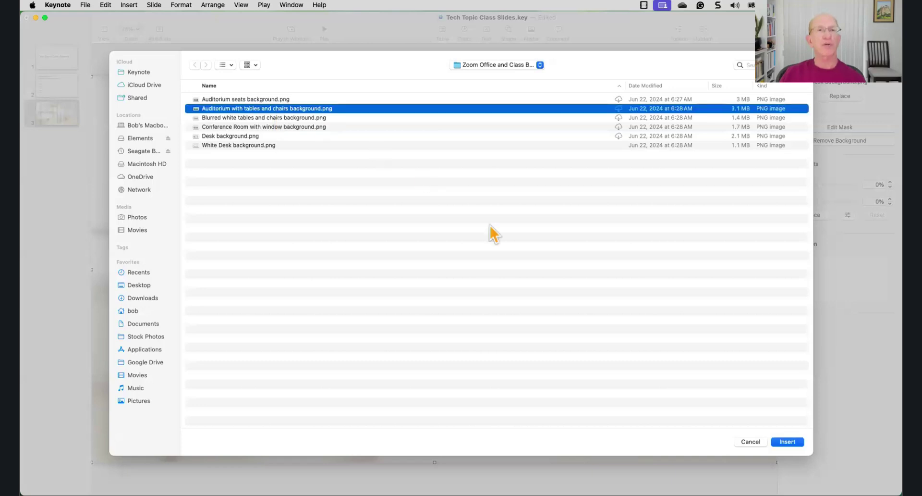
left_click(787, 442)
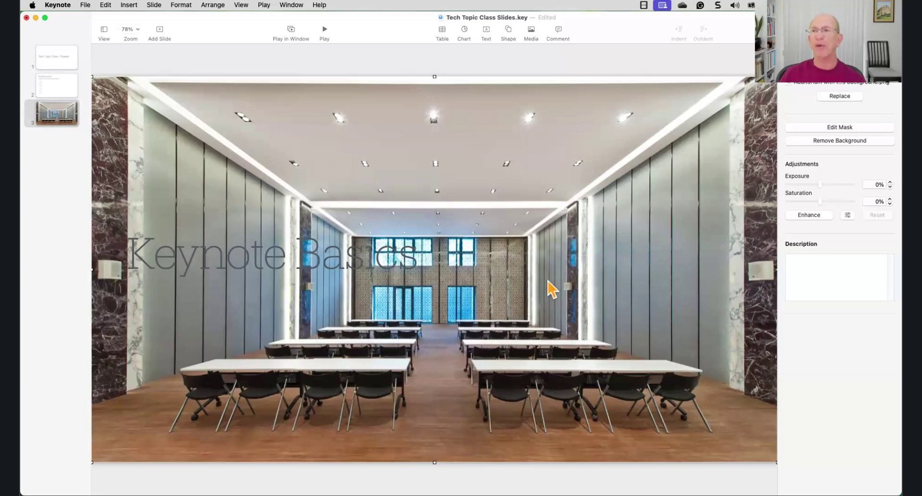
Replace the Keynote Basics slide's photo with White Desk background.png.
left_click(837, 98)
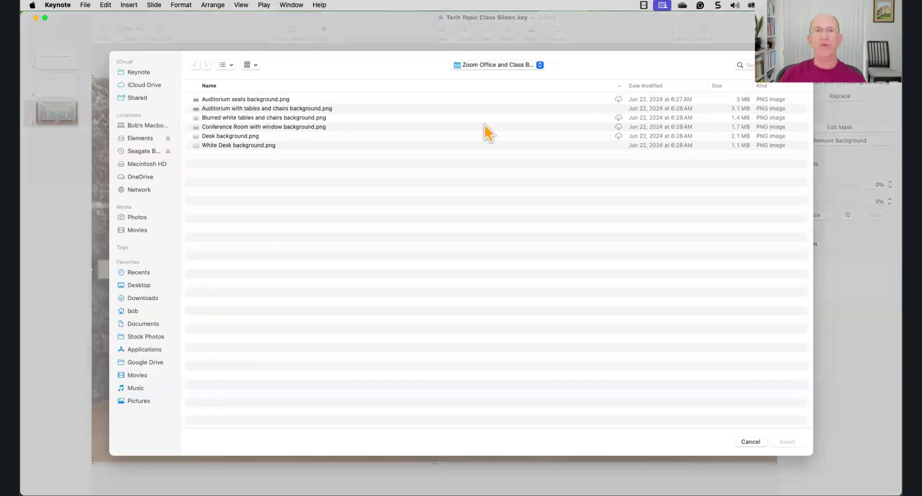
left_click(287, 143)
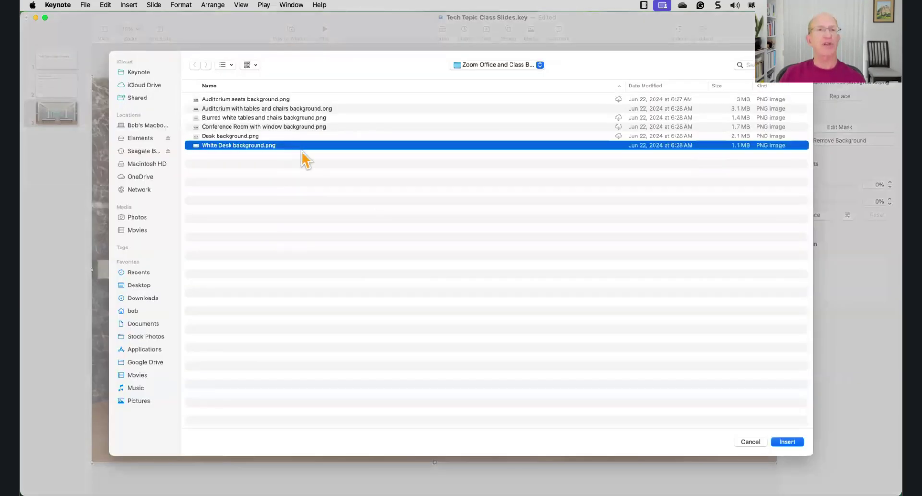
left_click(787, 442)
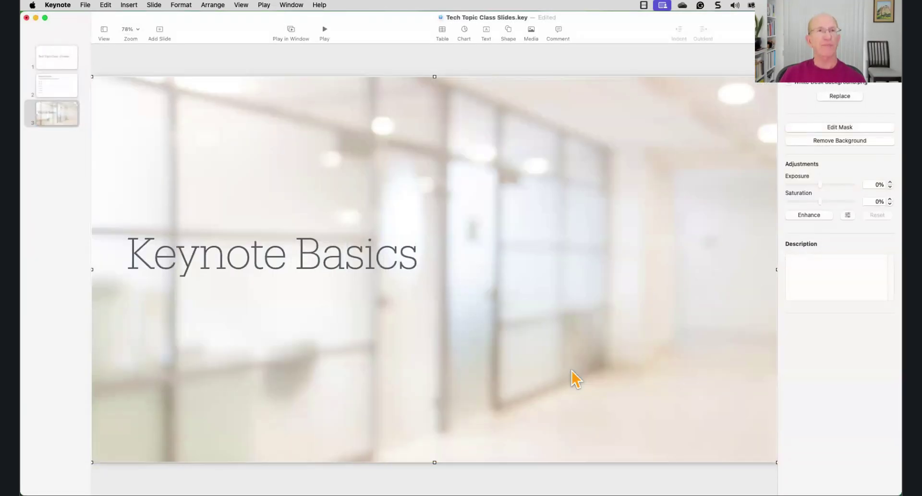
Add a Title, Bullets & Photo slide after the Keynote Basics slide and title it Sample Bullets.
left_click(160, 31)
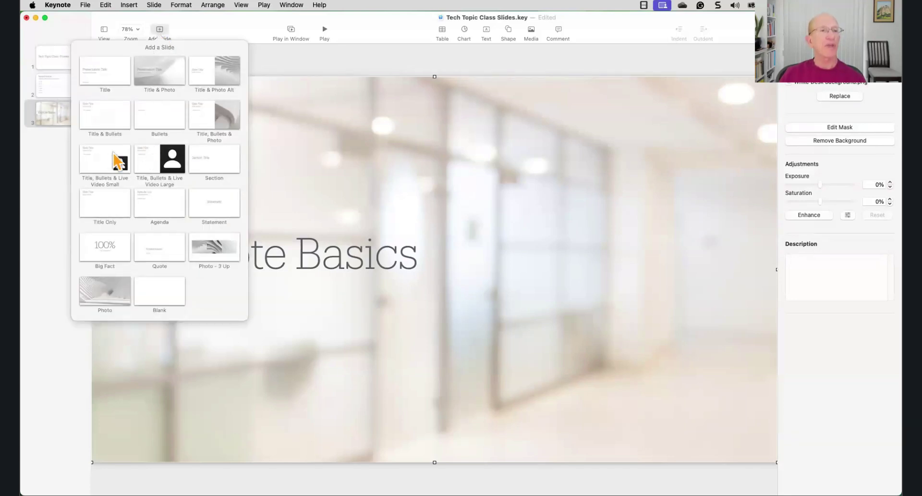
left_click(211, 122)
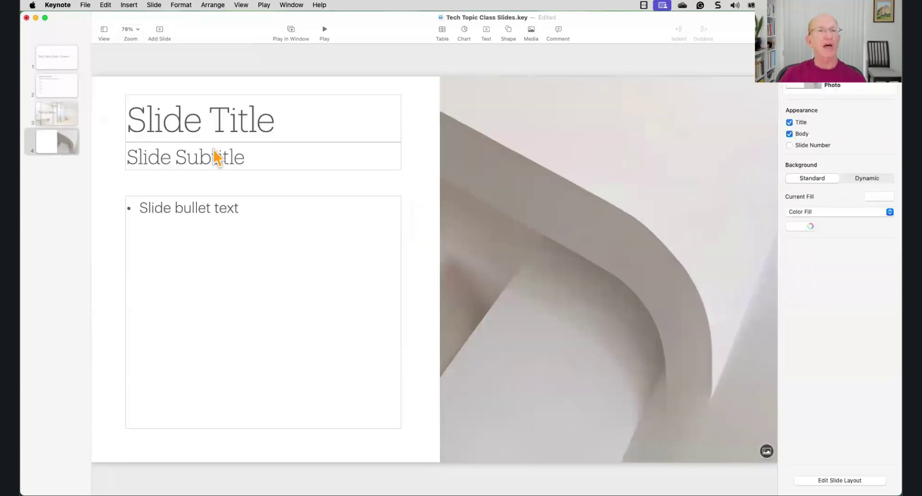
left_click(172, 121)
left_click(158, 116)
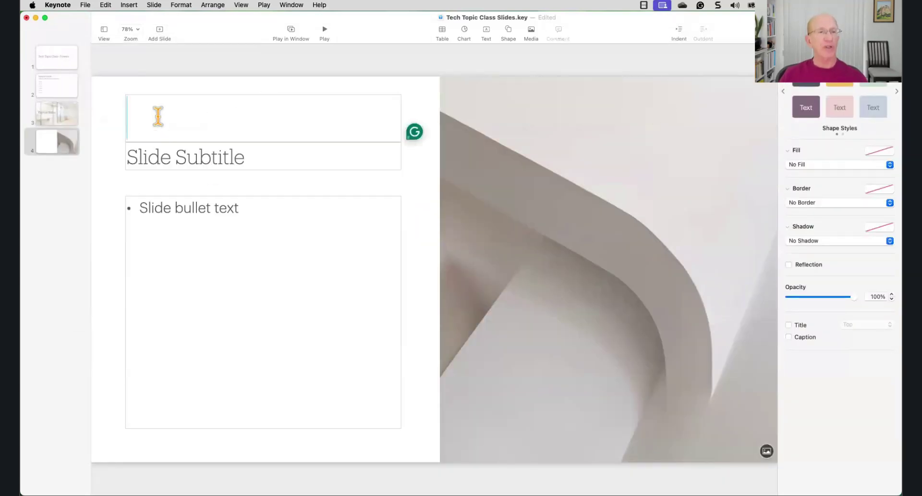
type("Sample V")
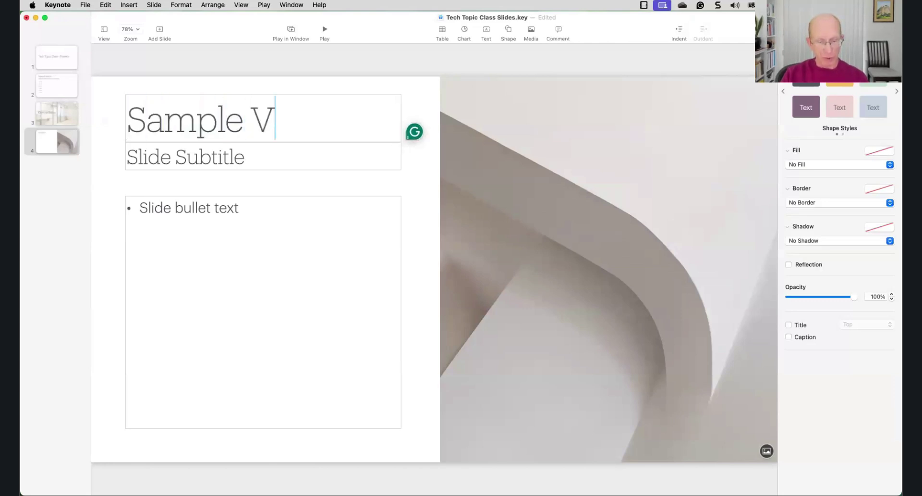
key("BackSpace")
type("B")
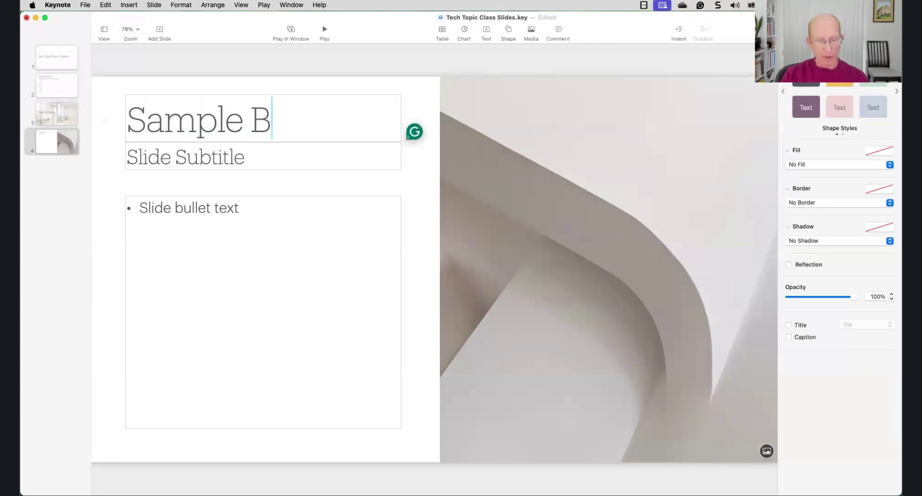
type("uler")
key("BackSpace")
key("BackSpace")
type("t")
key("BackSpace")
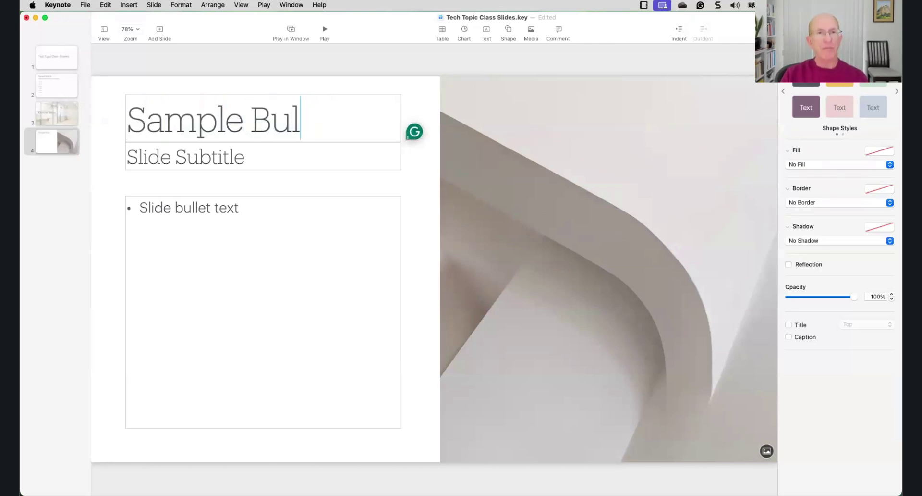
type("lets")
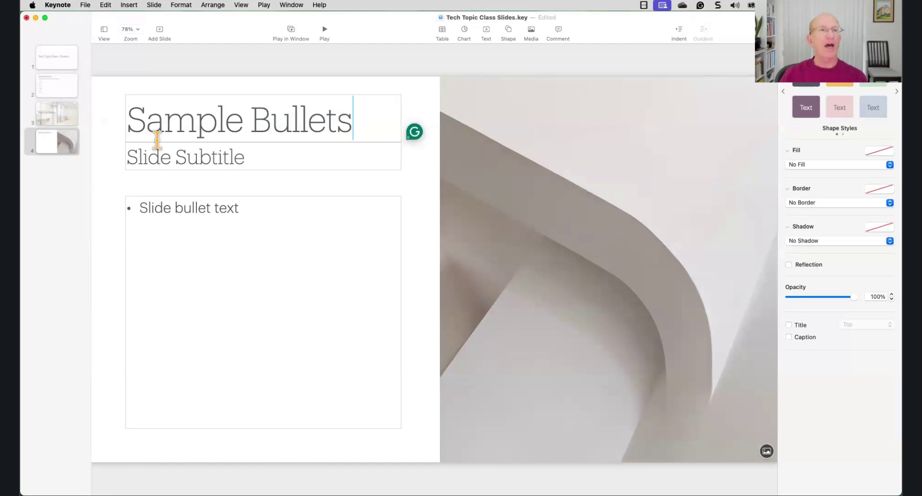
Delete the subtitle placeholder and enter the bullets Photos, Images, Drawings and Inserted in a format.
left_click(185, 168)
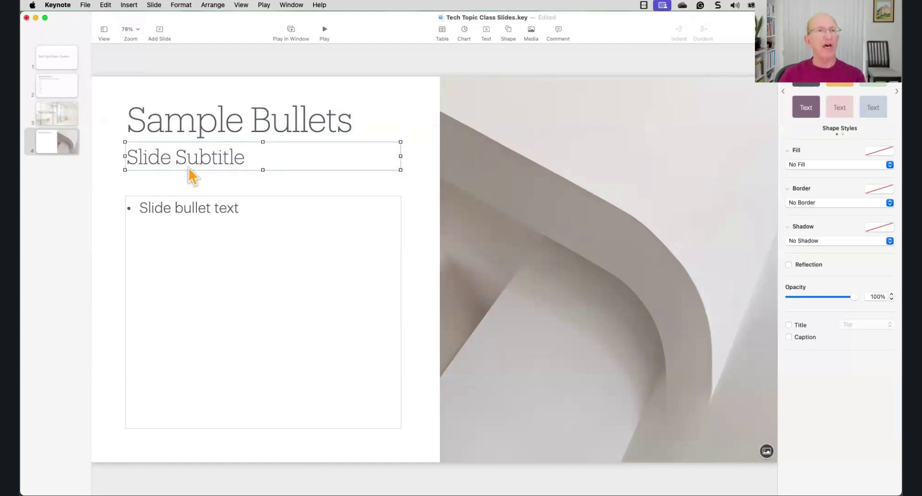
key("Delete")
left_click(160, 212)
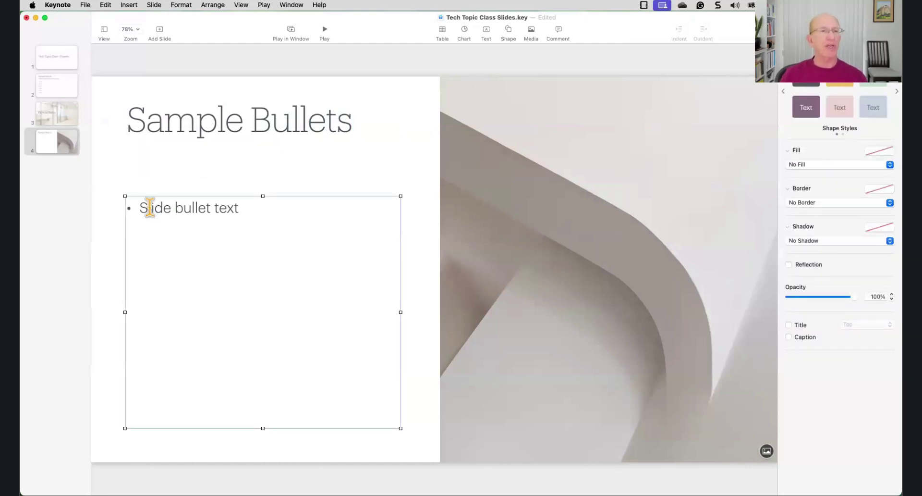
left_click(149, 207)
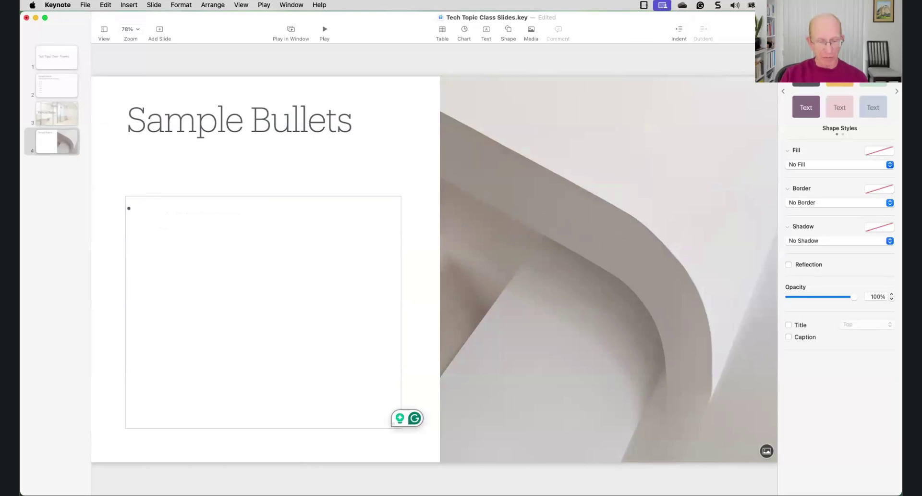
type("Photos")
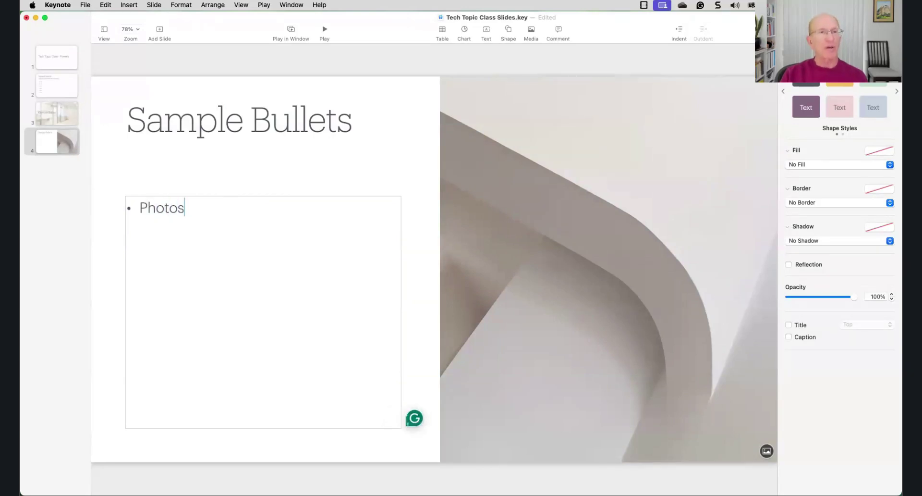
type(" Images Draw")
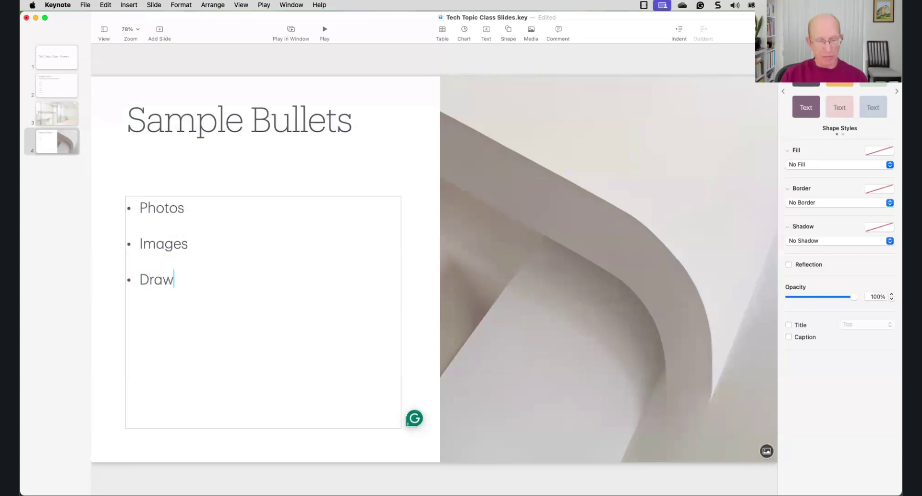
type("ings Ins")
type("erted")
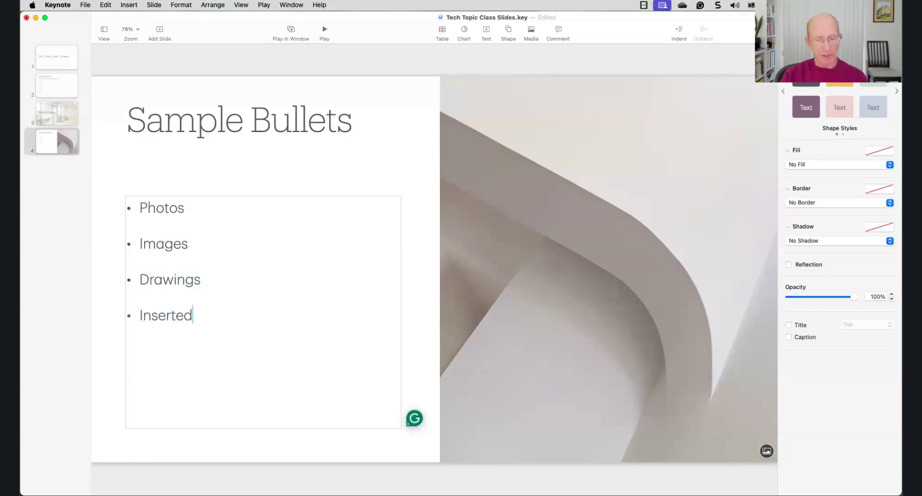
type(" in a format")
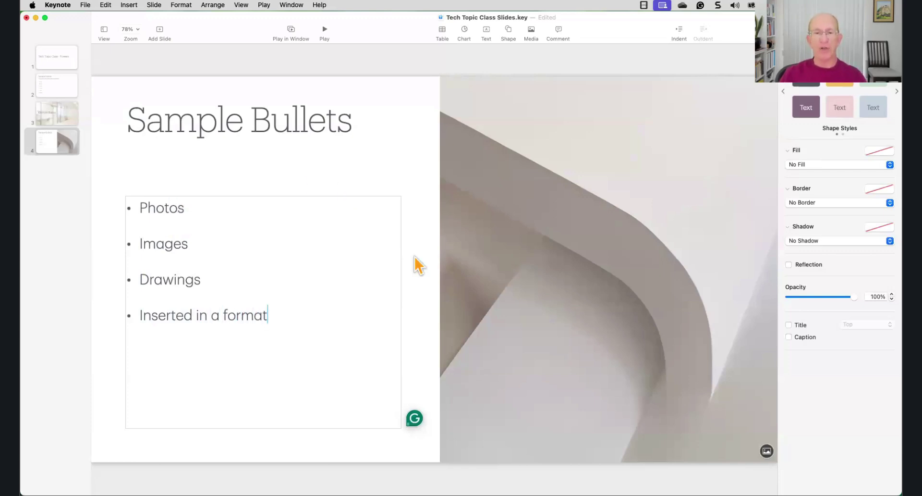
Replace the Sample Bullets slide's placeholder photo with advanced search 2020.PNG from the Stock Photos subfolder within Stock Photos.
left_click(618, 324)
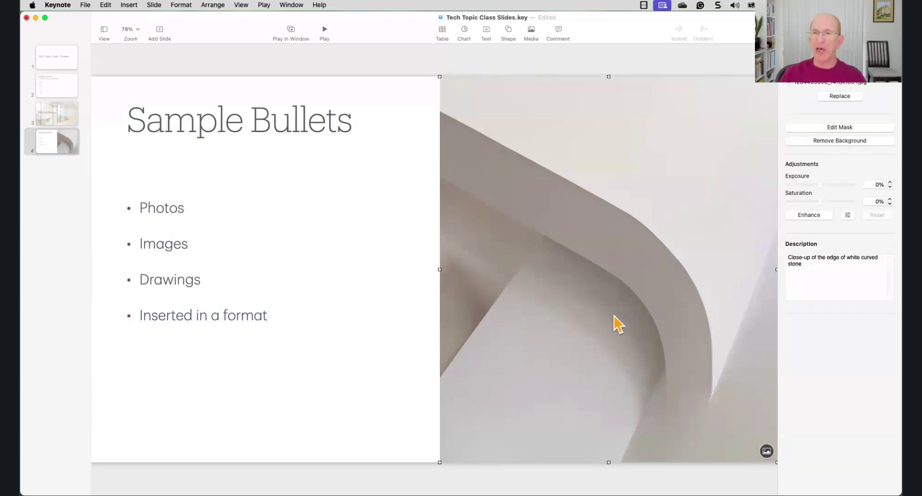
left_click(766, 451)
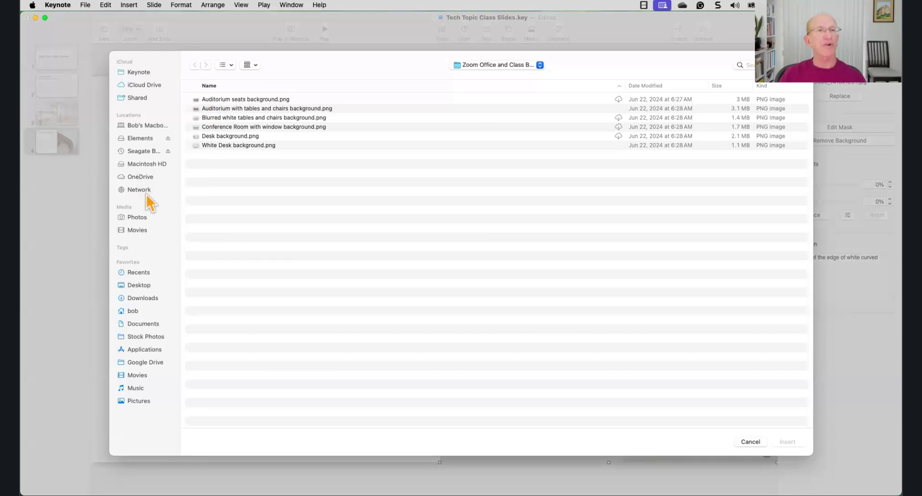
left_click(163, 337)
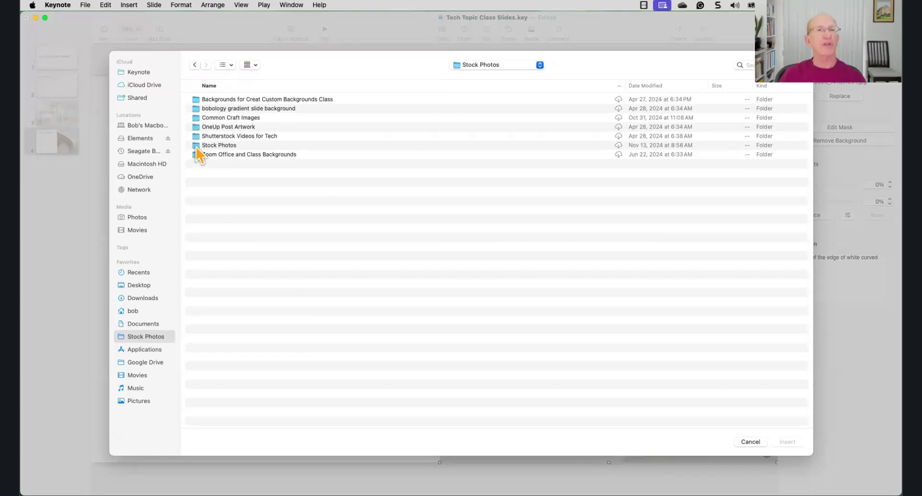
left_click(197, 146)
double_click(196, 146)
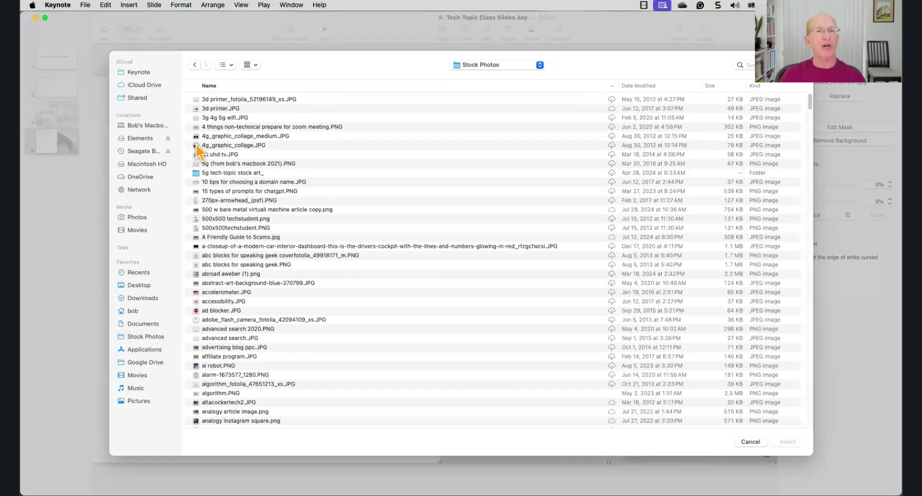
left_click(271, 330)
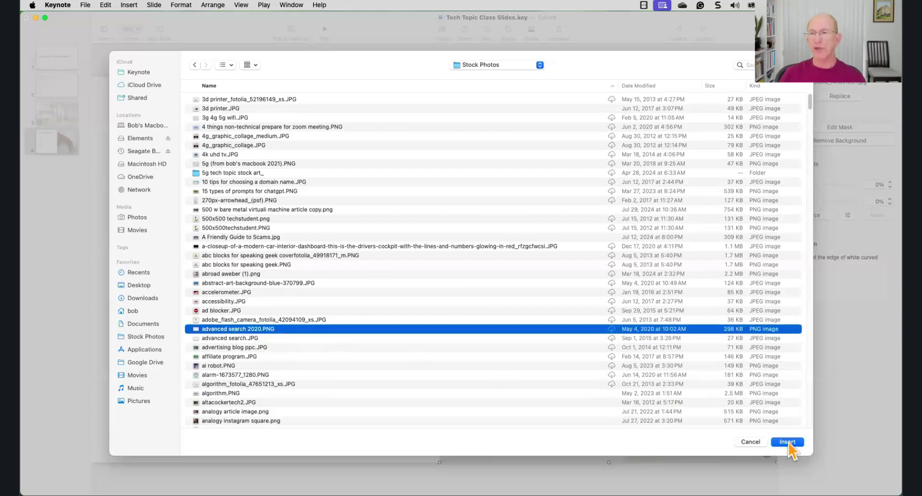
left_click(788, 441)
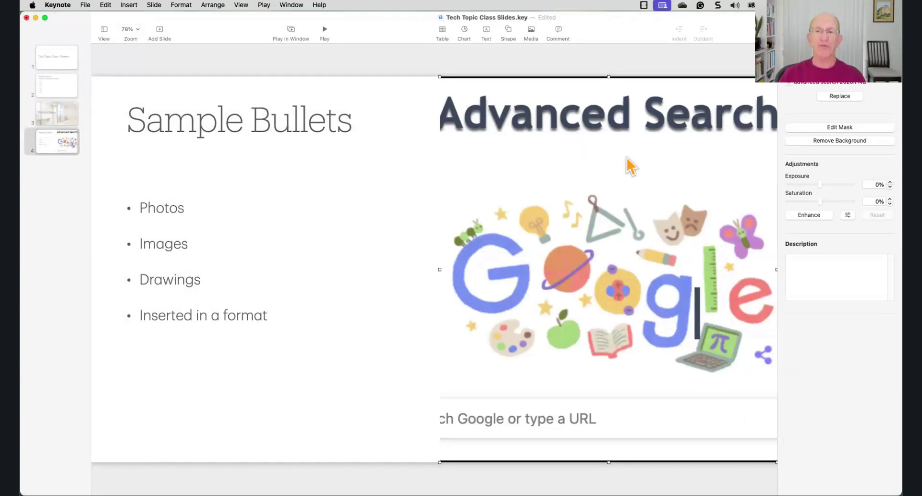
Replace the Advanced Search image with the blue-sky bay landscape from the Photos library.
left_click(840, 96)
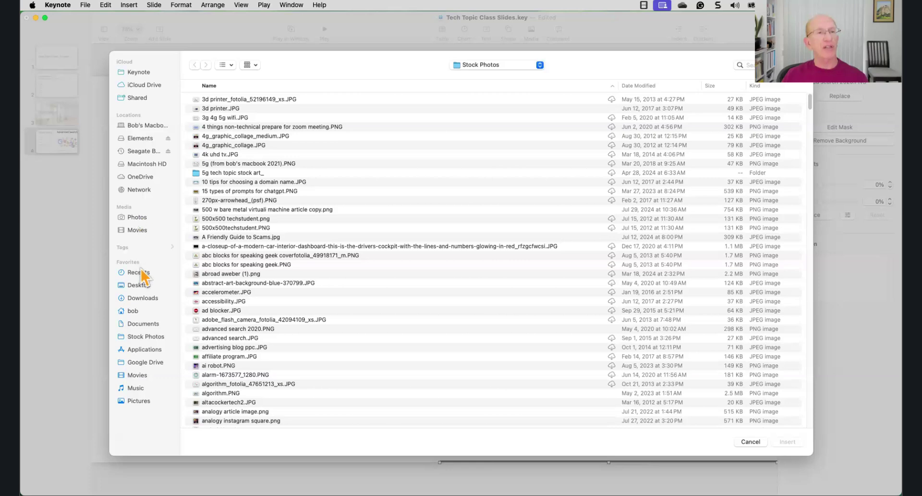
left_click(141, 218)
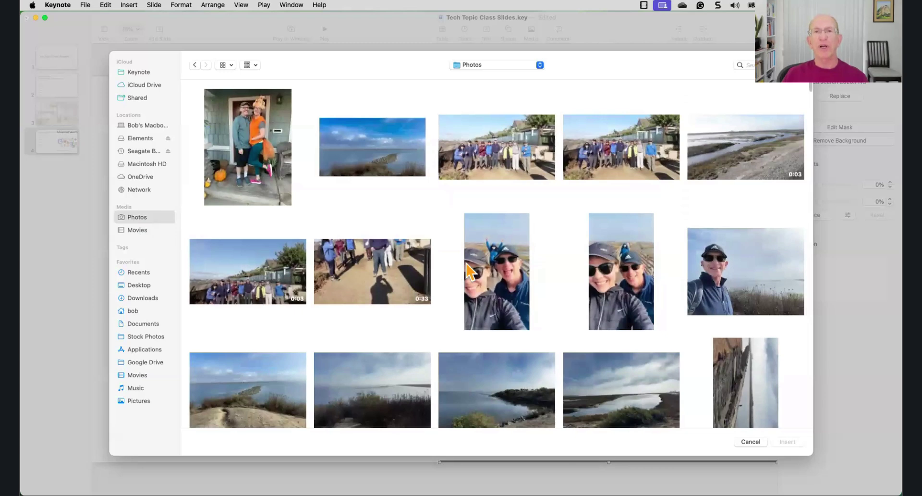
left_click(390, 169)
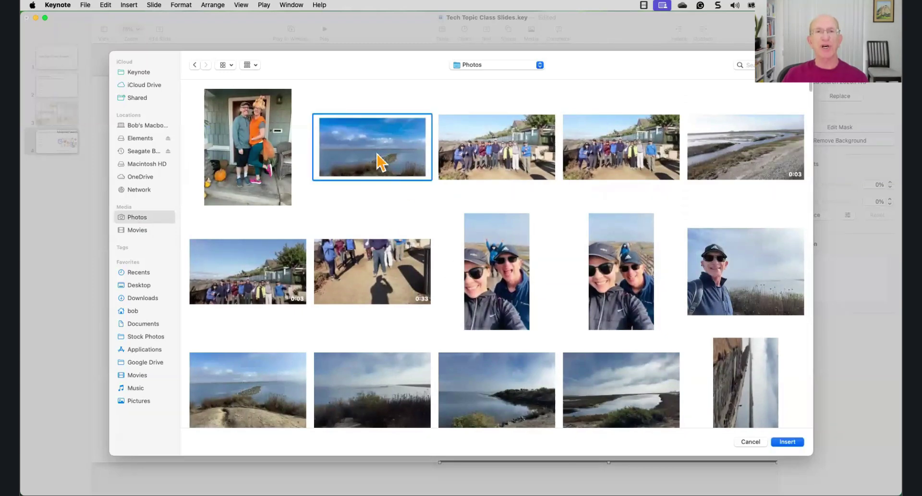
left_click(788, 442)
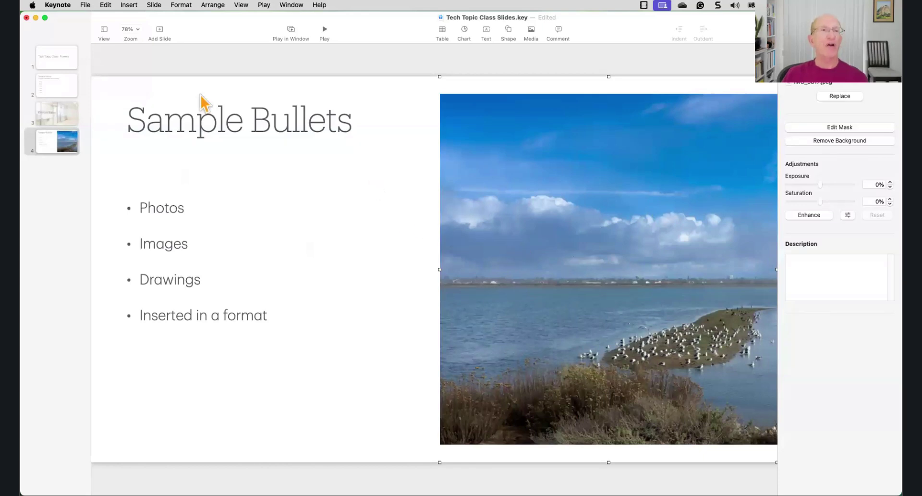
left_click(129, 6)
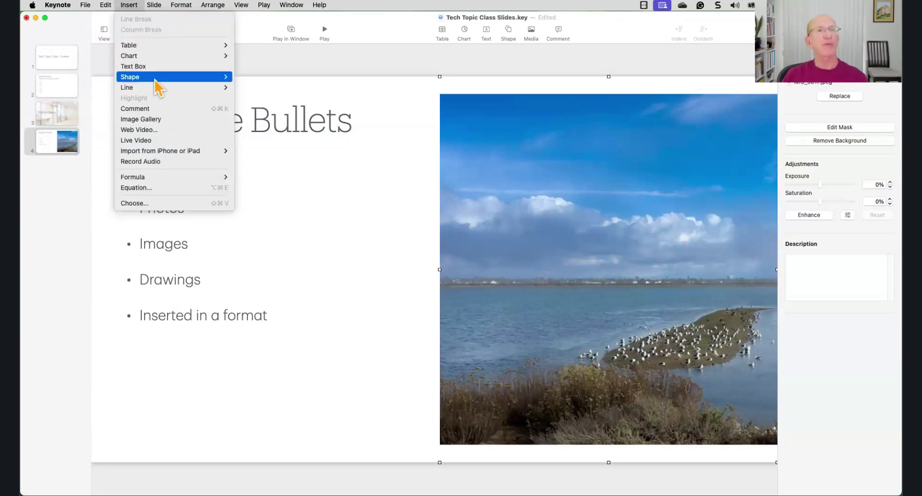
mouse_move(160, 78)
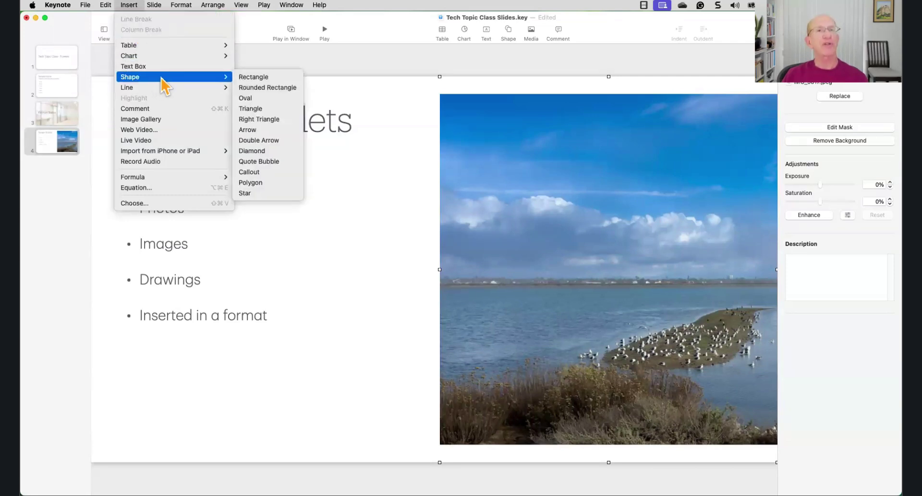
left_click(399, 67)
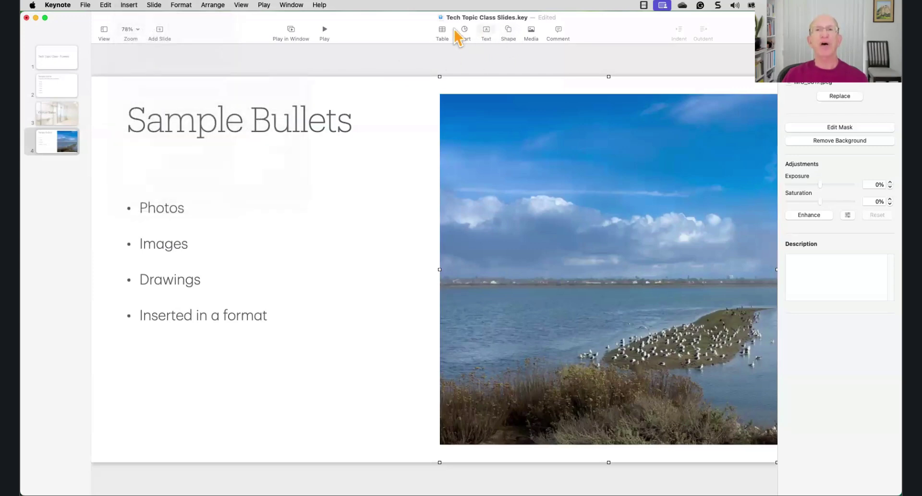
Insert a basic right-pointing arrow shape, enlarge it and place it over the water in the photo, pointing at the bird-covered sandbar.
left_click(509, 31)
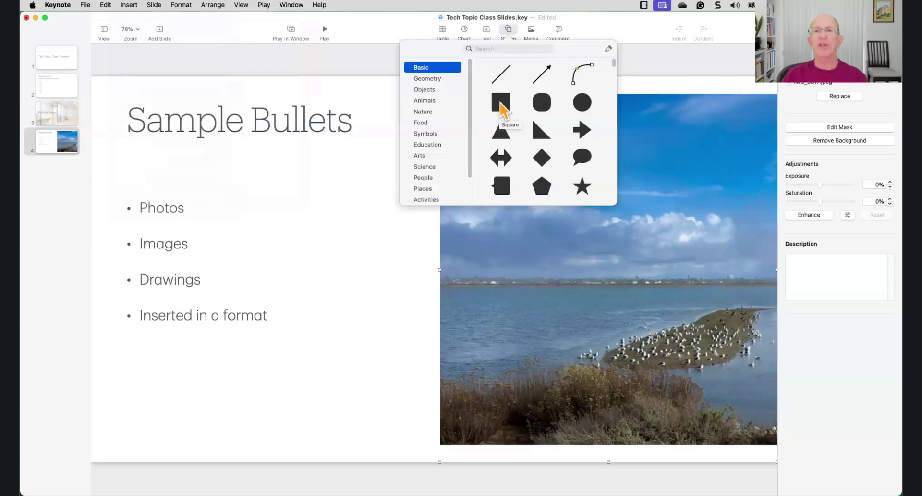
left_click(581, 131)
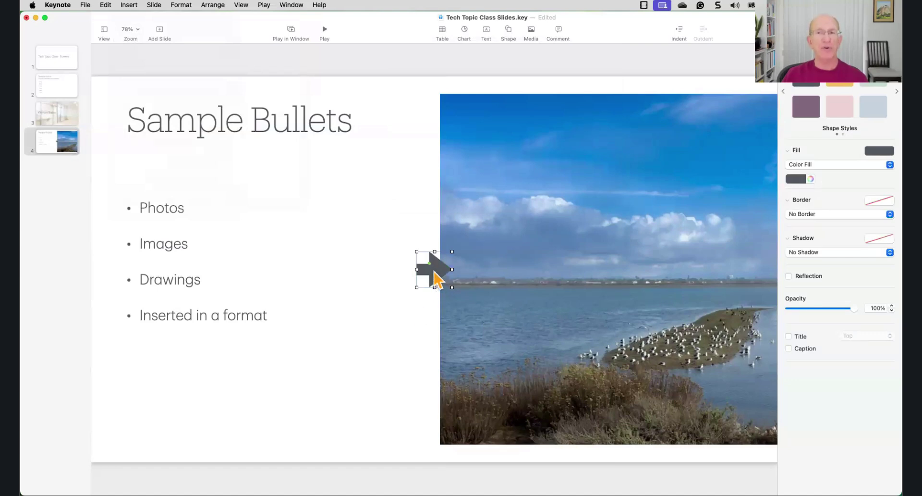
left_click_drag(434, 271, 619, 312)
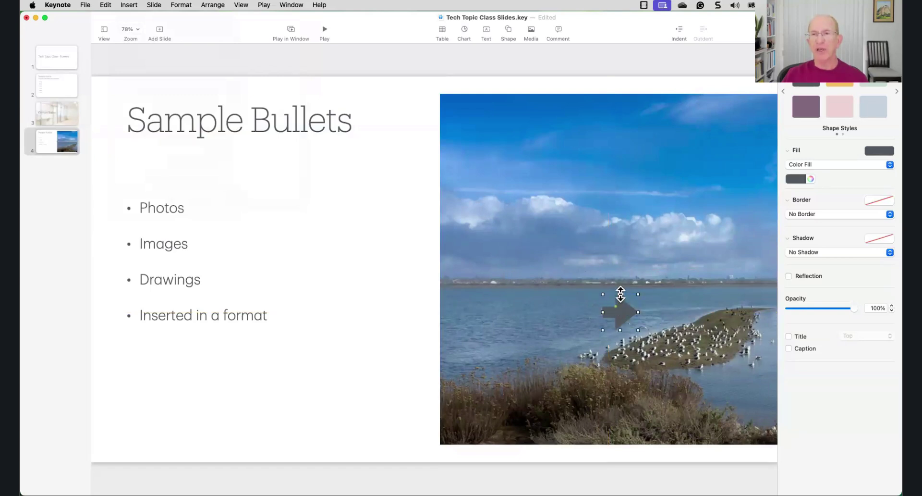
left_click_drag(603, 294, 558, 282)
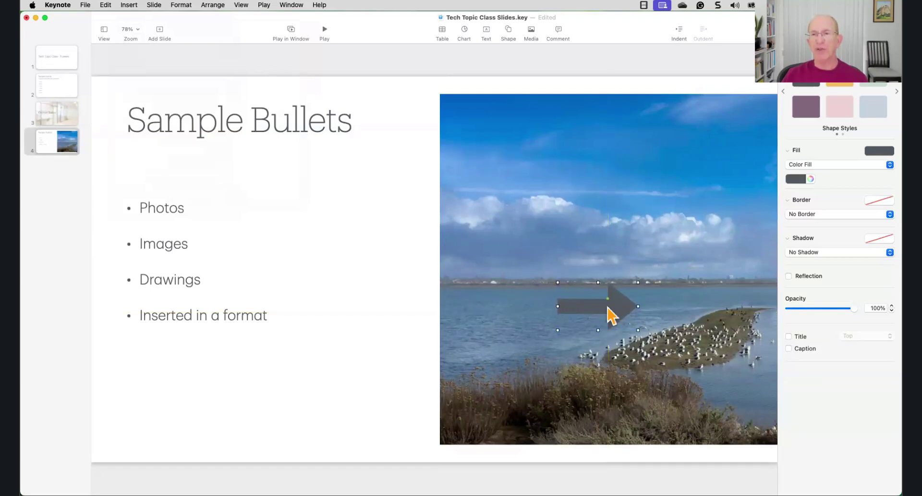
left_click_drag(607, 308, 607, 319)
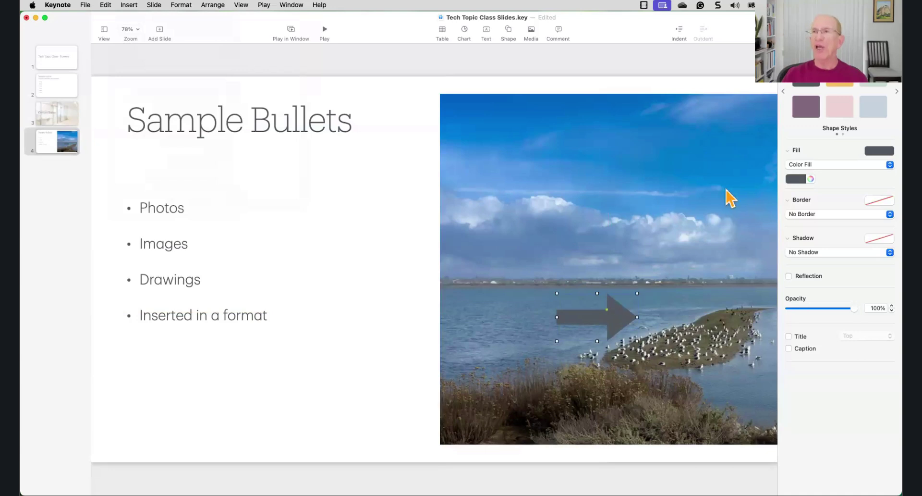
Apply the yellow shape style to the arrow and shift the photo and arrow slightly down and to the left.
left_click(840, 84)
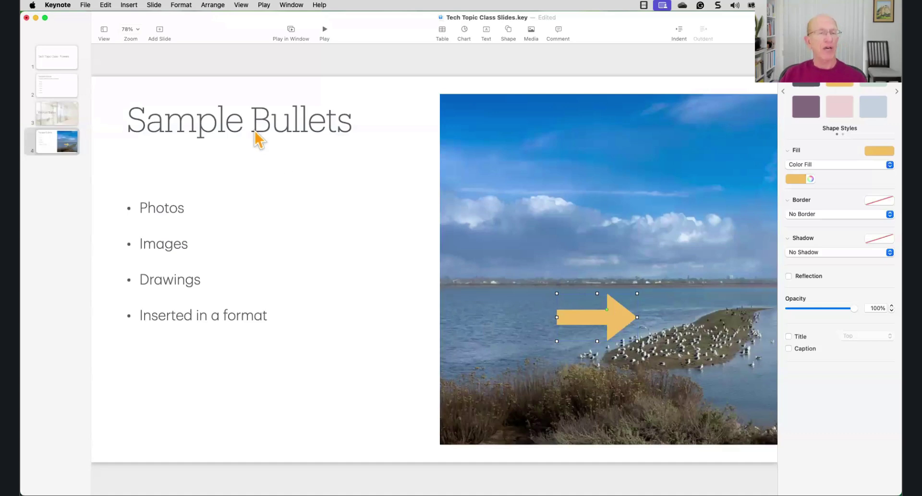
left_click_drag(606, 310, 554, 300)
left_click(606, 318)
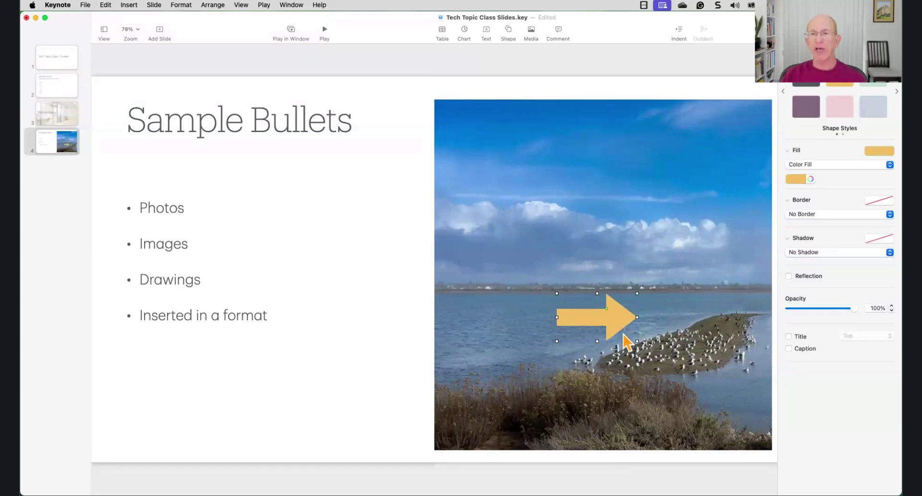
left_click_drag(625, 329, 622, 333)
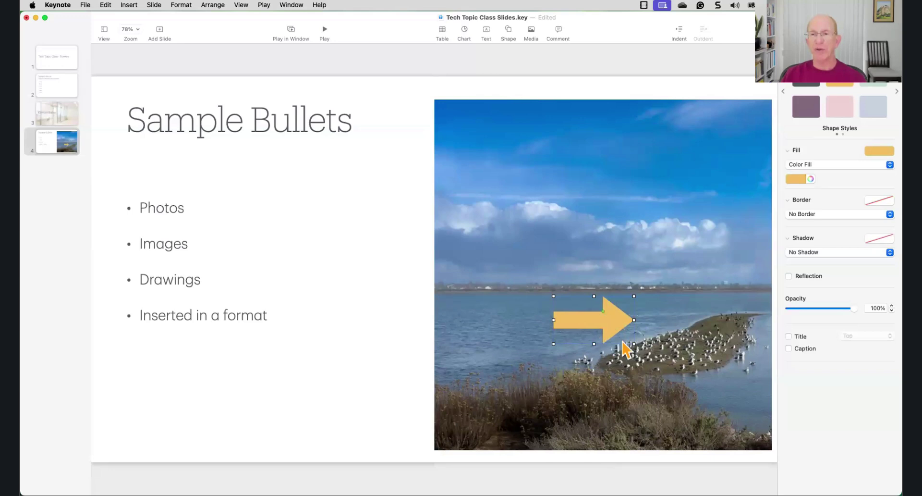
left_click(594, 341)
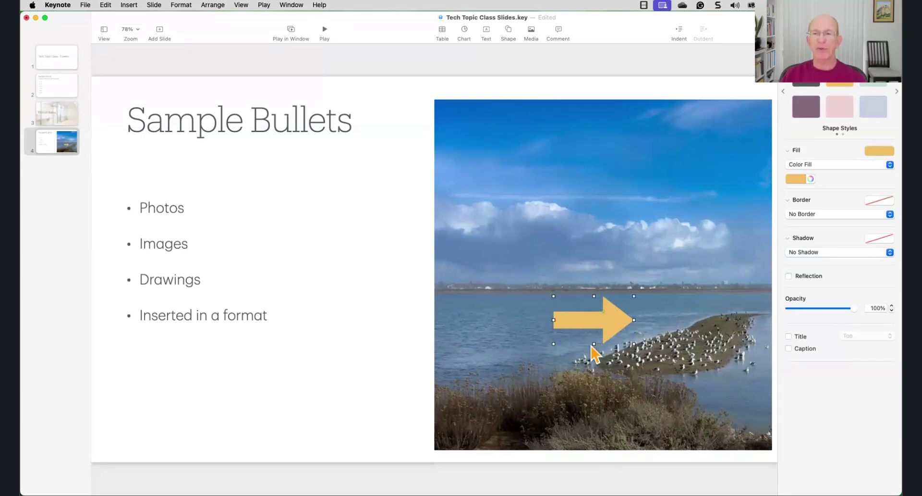
left_click(593, 342)
left_click(593, 342)
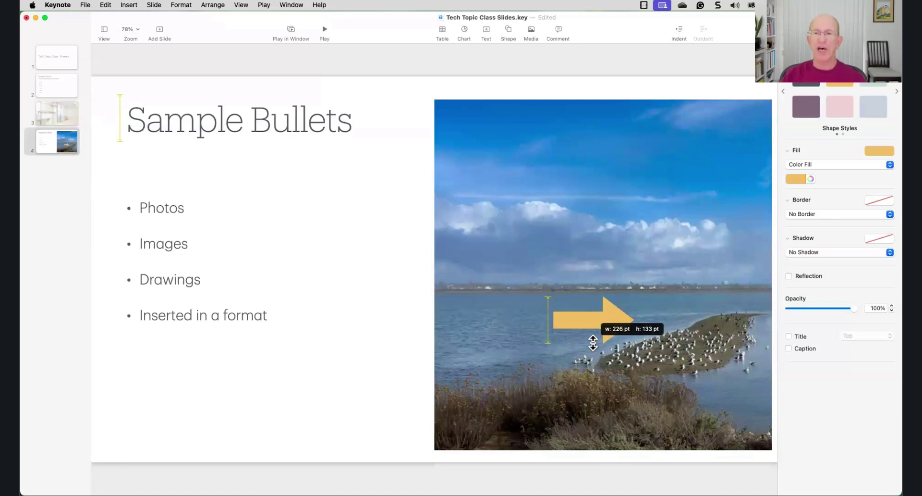
double_click(593, 319)
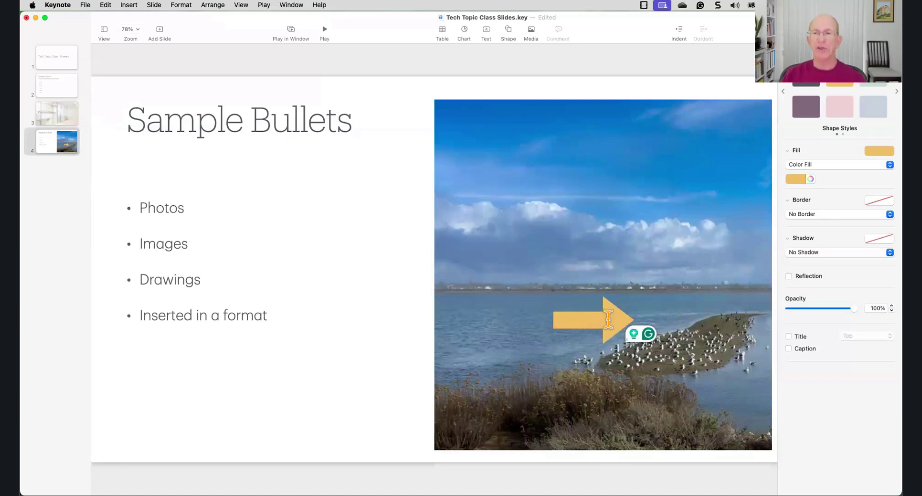
left_click(660, 305)
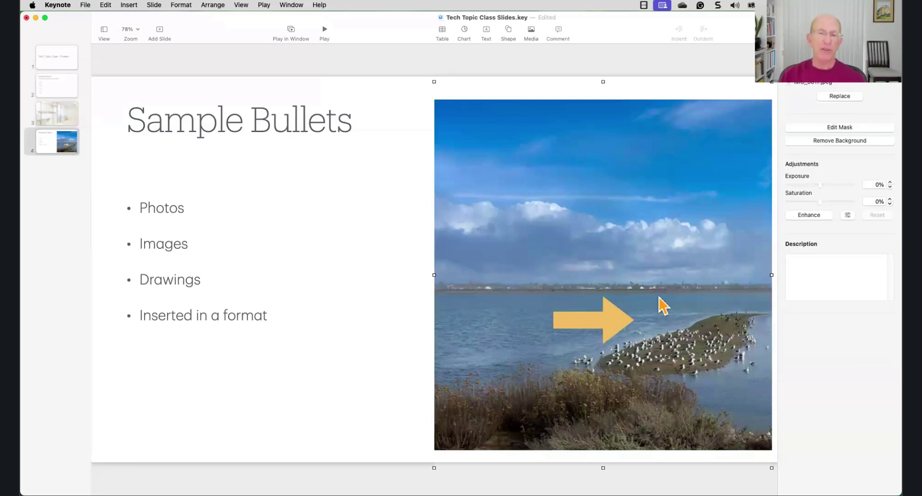
Delete the arrow from the Sample Bullets photo and add a new slide with the Blank layout after it.
left_click(615, 321)
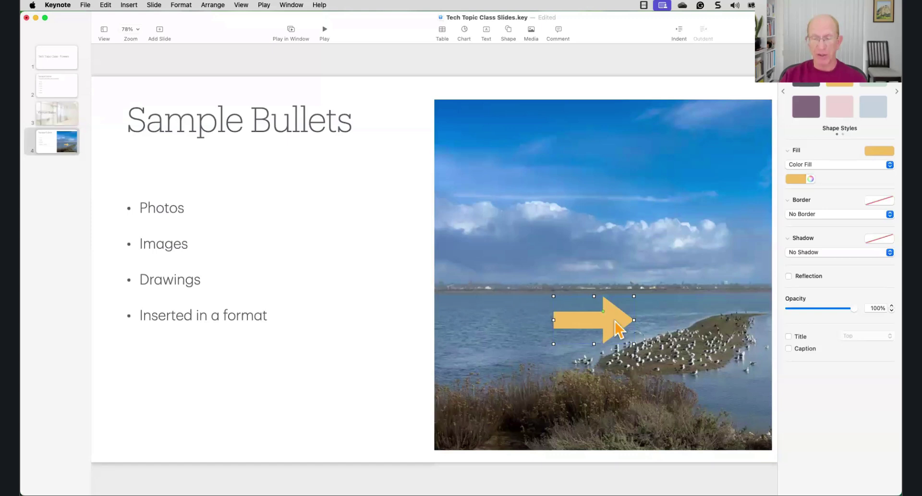
key("Delete")
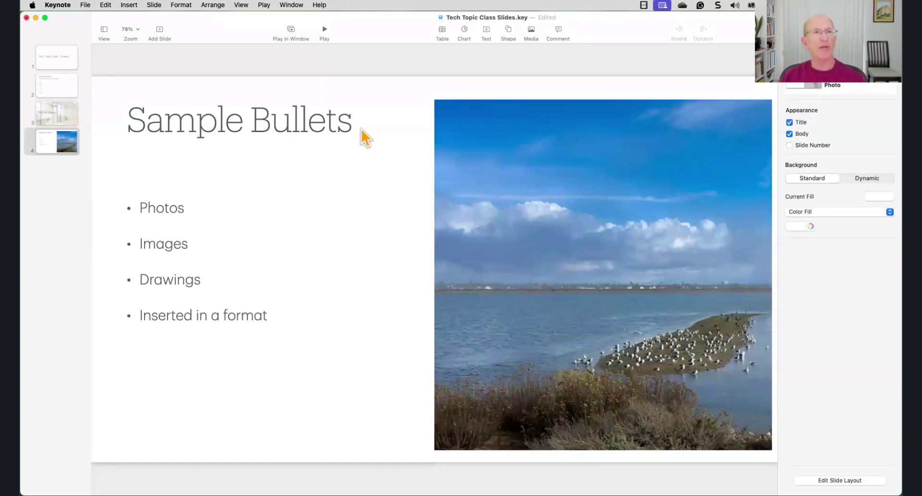
left_click(160, 31)
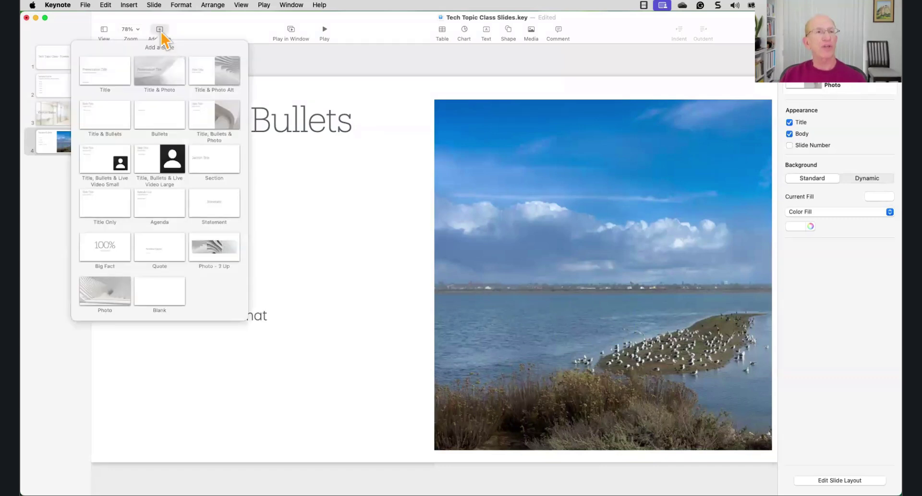
left_click(166, 292)
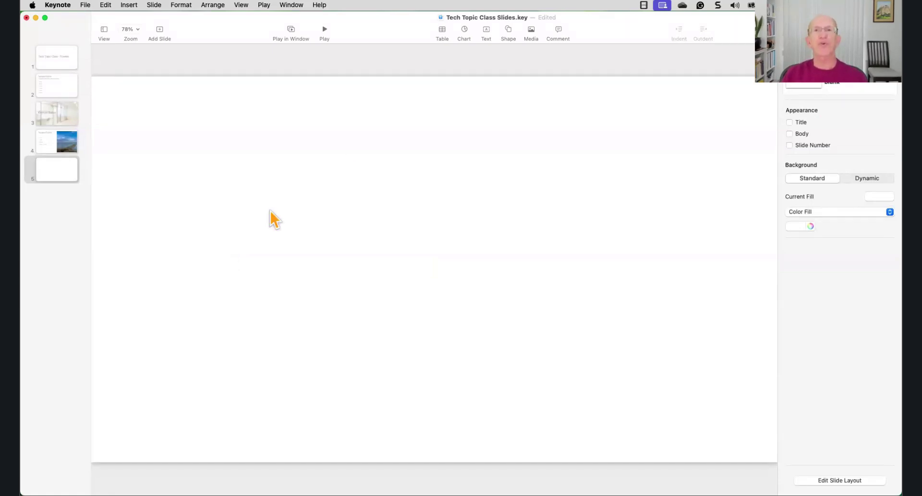
Insert a basic square on the blank slide, enlarge it in the slide's upper-left area and apply the yellow shape style.
left_click(509, 33)
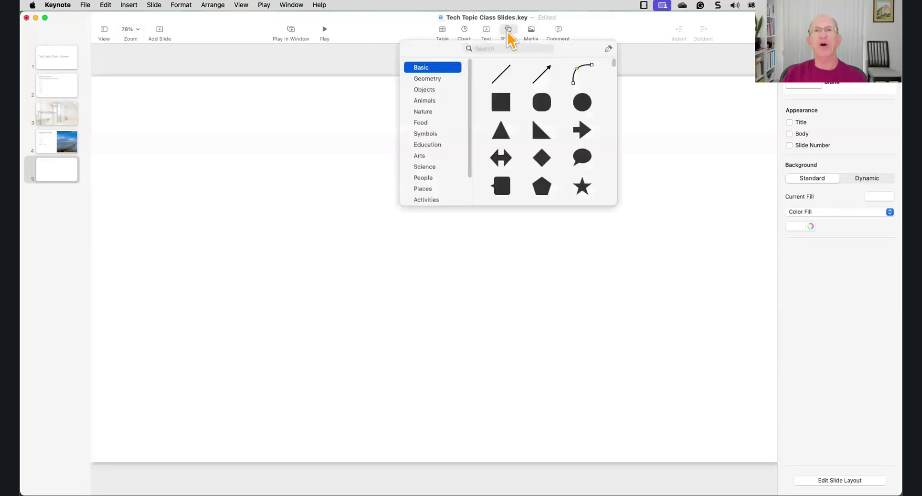
left_click(501, 102)
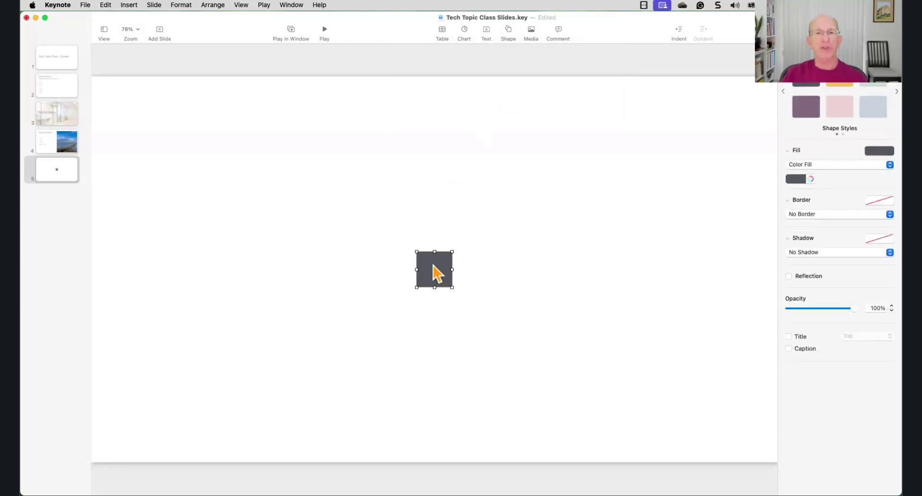
left_click_drag(435, 271, 246, 217)
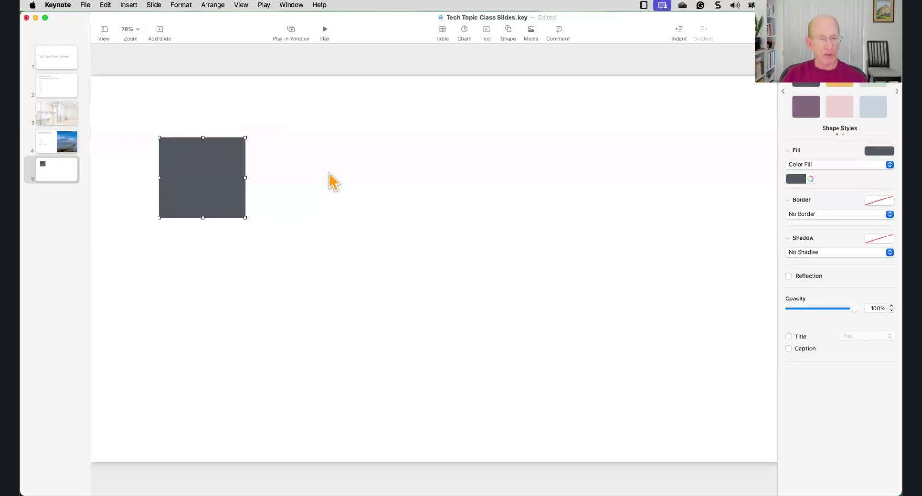
left_click_drag(242, 159, 226, 146)
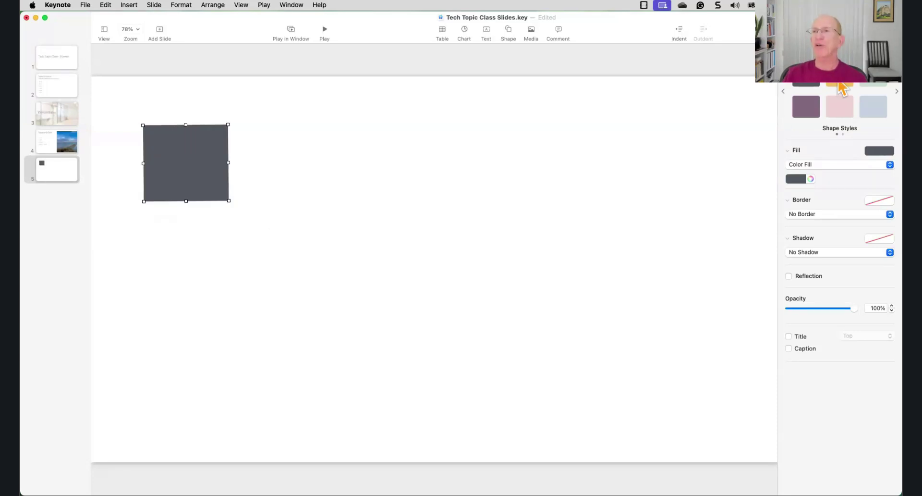
left_click(841, 86)
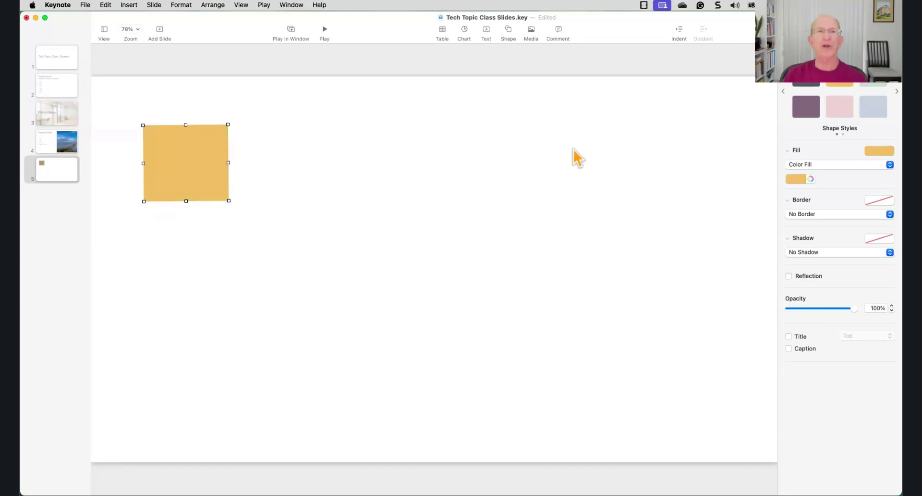
Duplicate the yellow box, place the copy level with it on its right and apply the purple shape style.
right_click(201, 177)
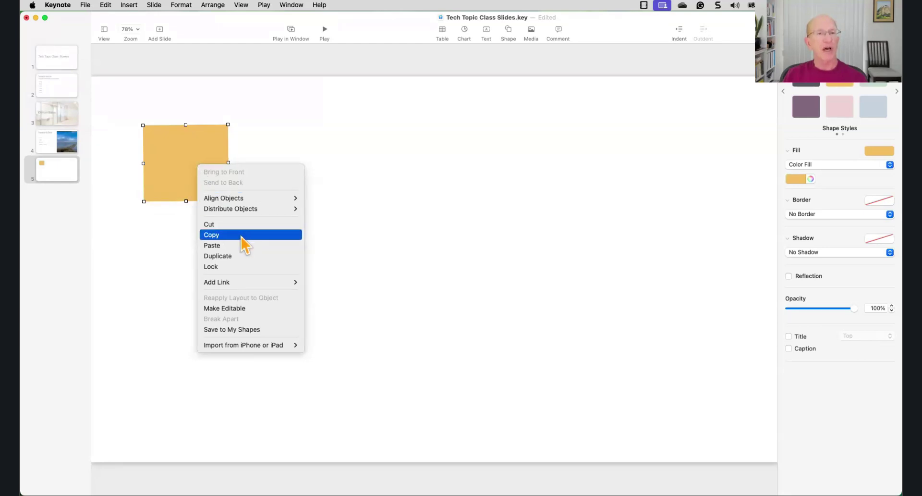
left_click(242, 257)
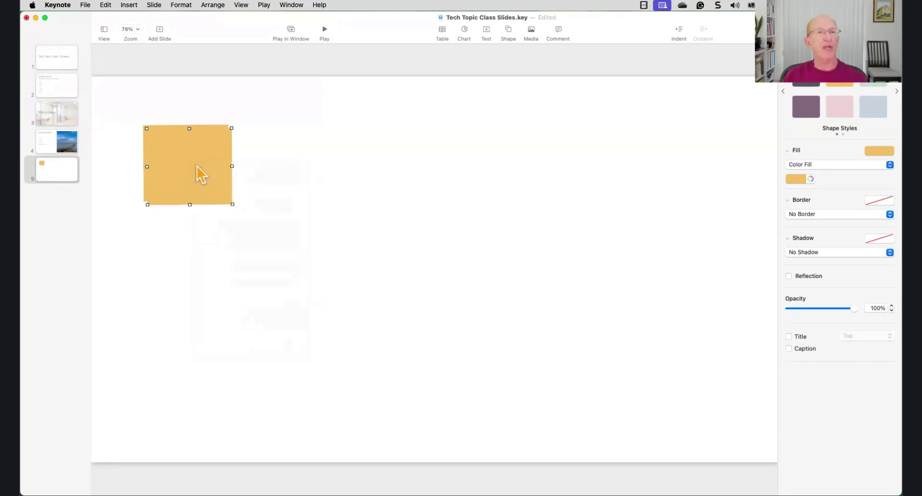
left_click_drag(197, 166, 316, 166)
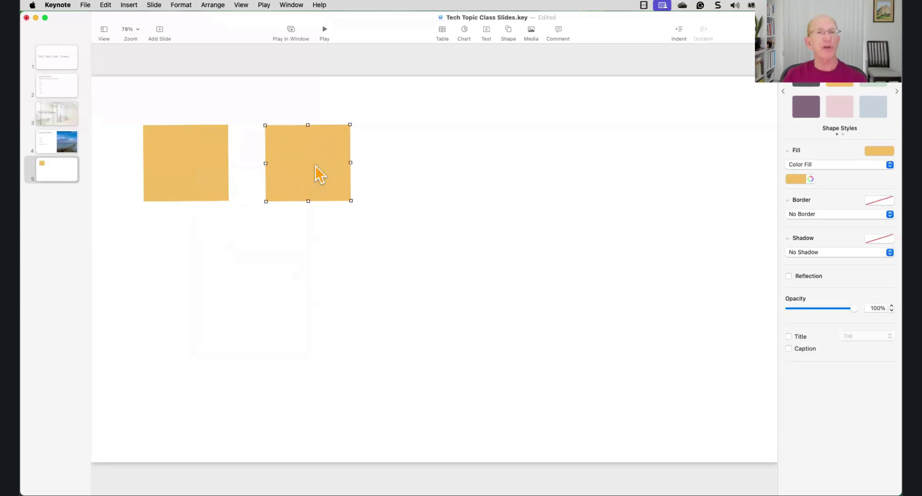
left_click(806, 106)
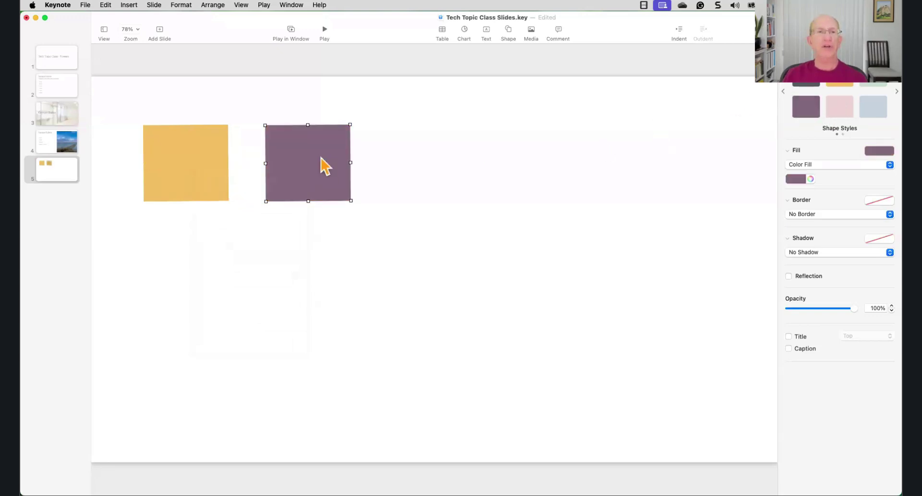
Duplicate the purple box and place the copy on its right, in line with the other boxes.
right_click(309, 165)
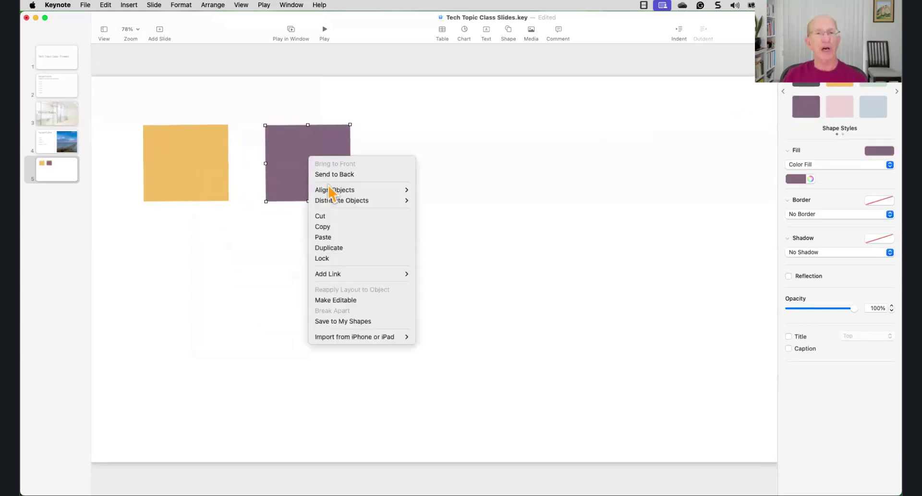
left_click(361, 249)
left_click_drag(321, 177, 429, 175)
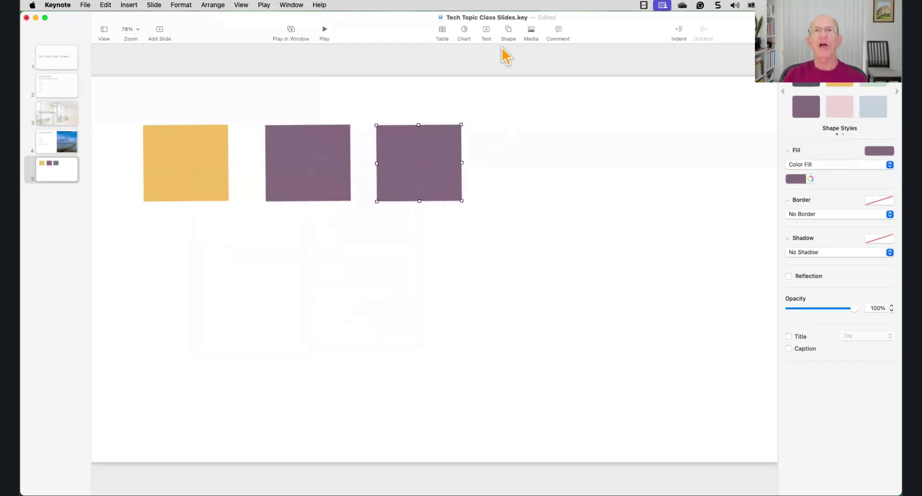
Insert a basic right-pointing arrow, enlarge it slightly and place it to the right of the third box, centred in the row.
left_click(508, 33)
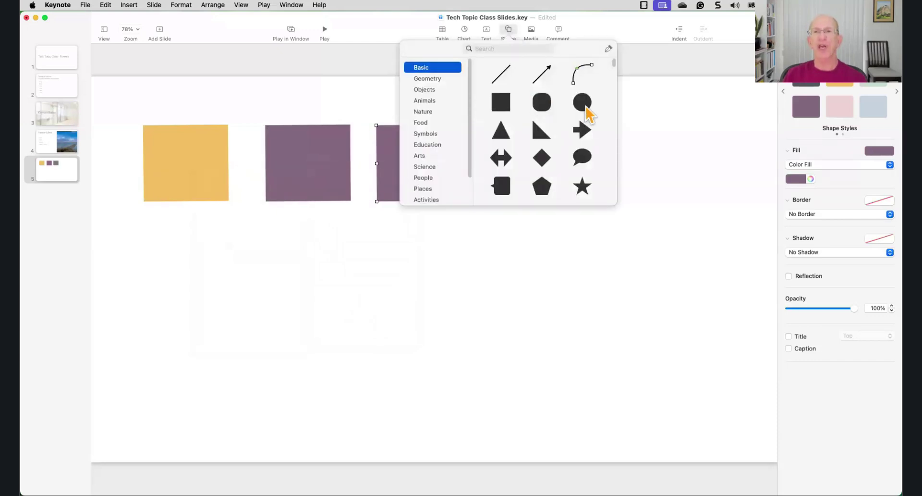
left_click(583, 130)
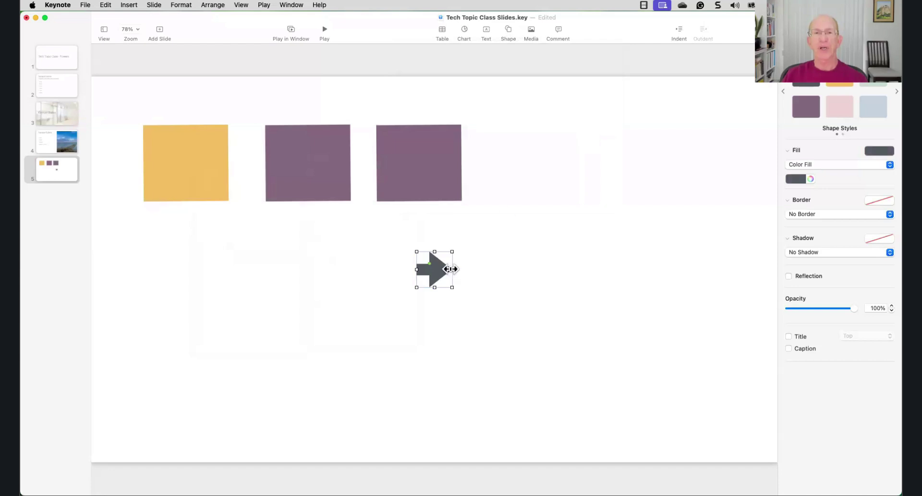
left_click_drag(437, 281, 634, 158)
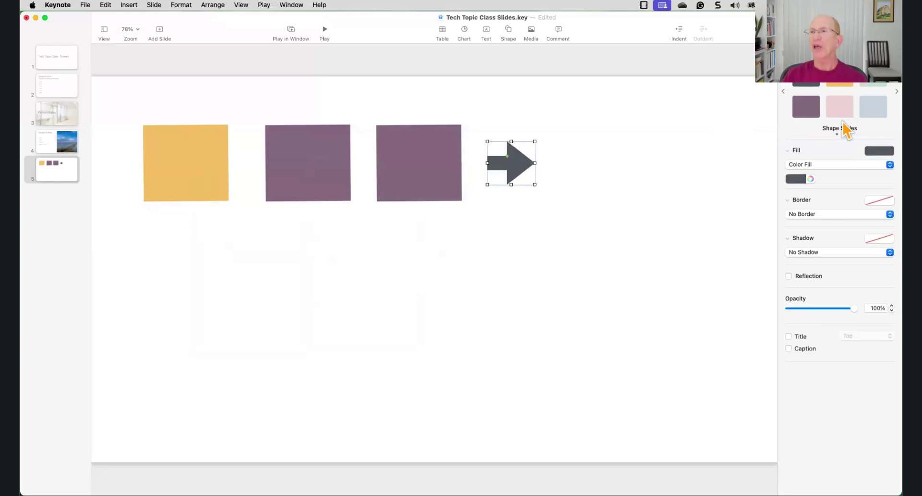
Keep the arrow's fill type as Color Fill and set its colour to medium green.
left_click(888, 91)
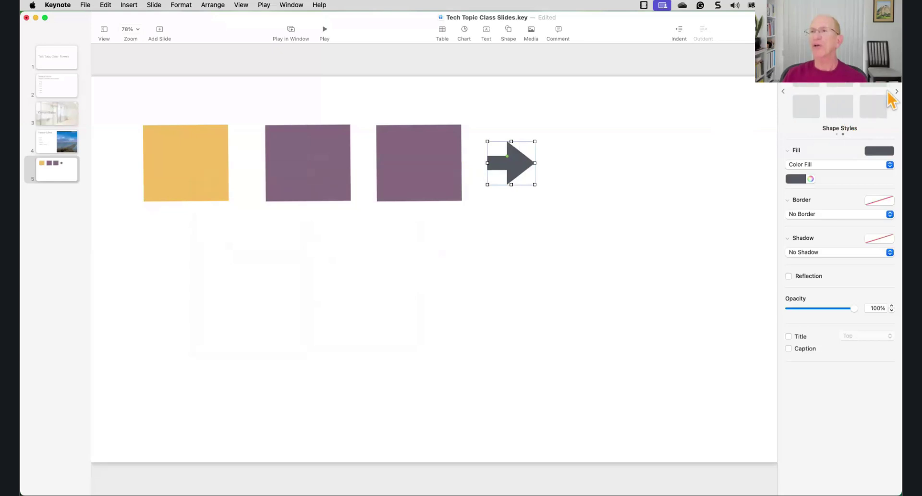
left_click(782, 92)
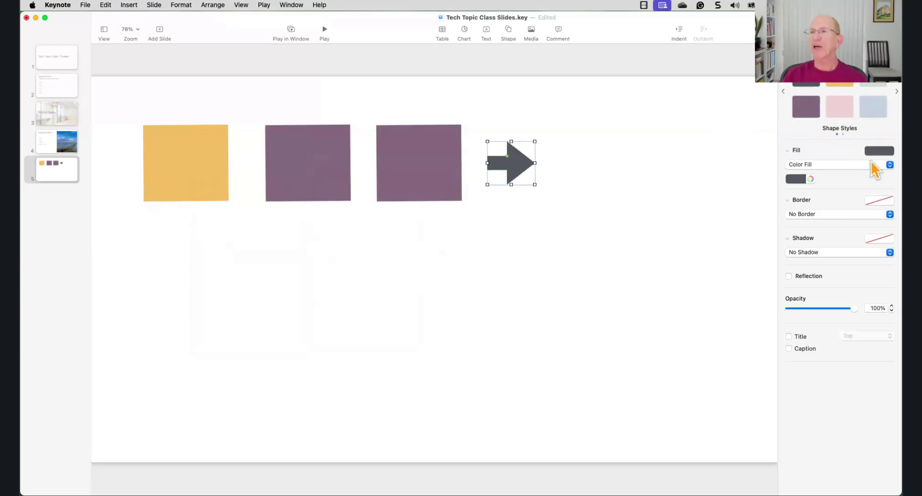
left_click(888, 165)
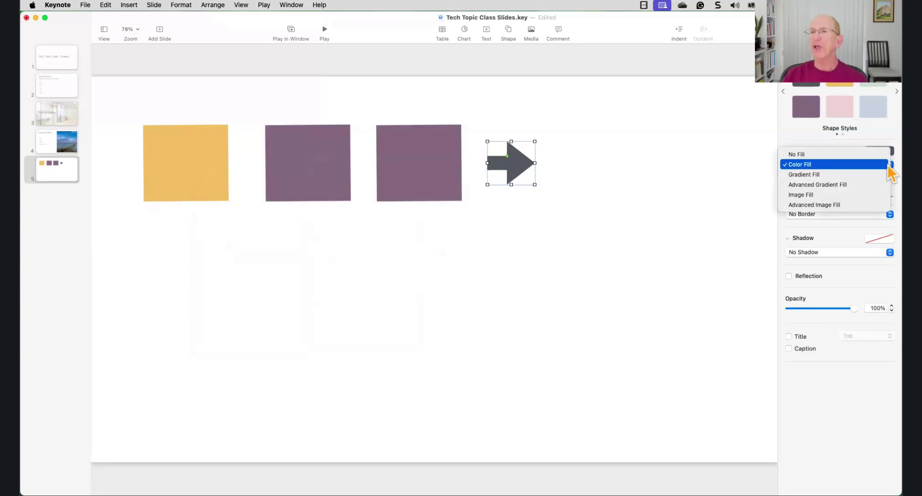
left_click(837, 166)
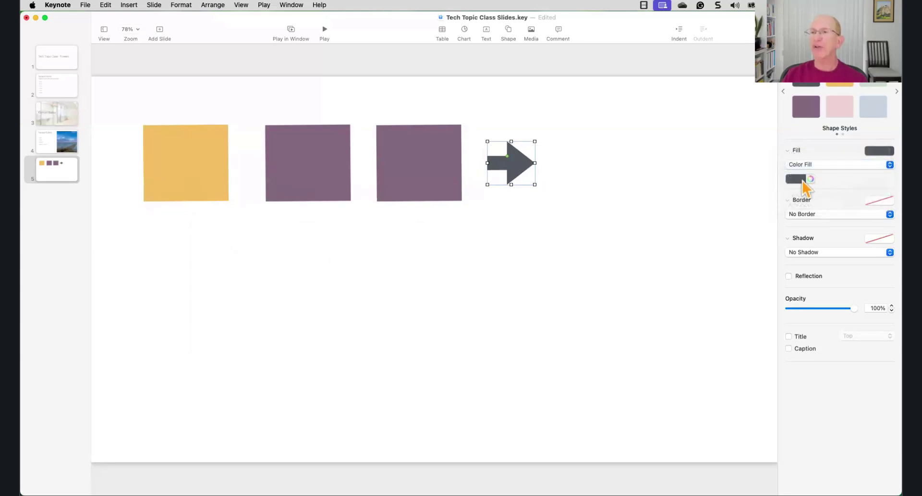
left_click(802, 180)
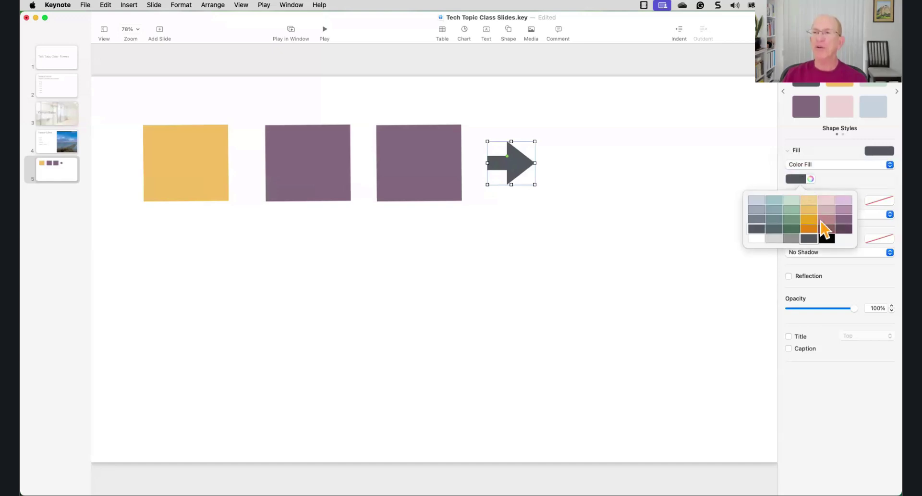
left_click(794, 221)
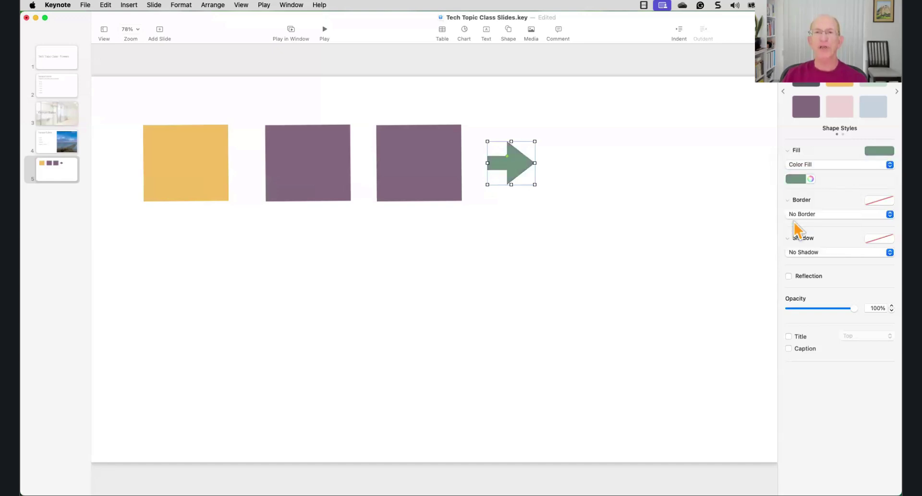
left_click(604, 182)
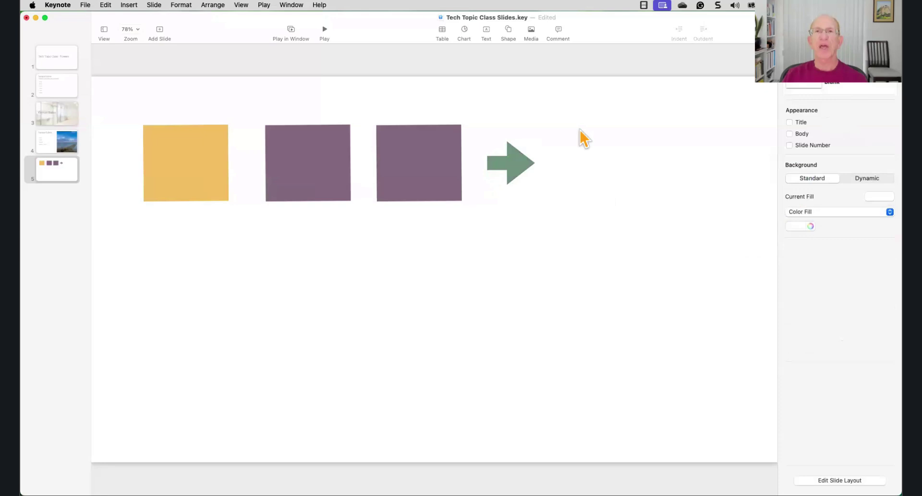
Browse the shape library categories, insert the stack-of-books shape from Education, enlarge it and place it to the right of the arrow.
left_click(509, 32)
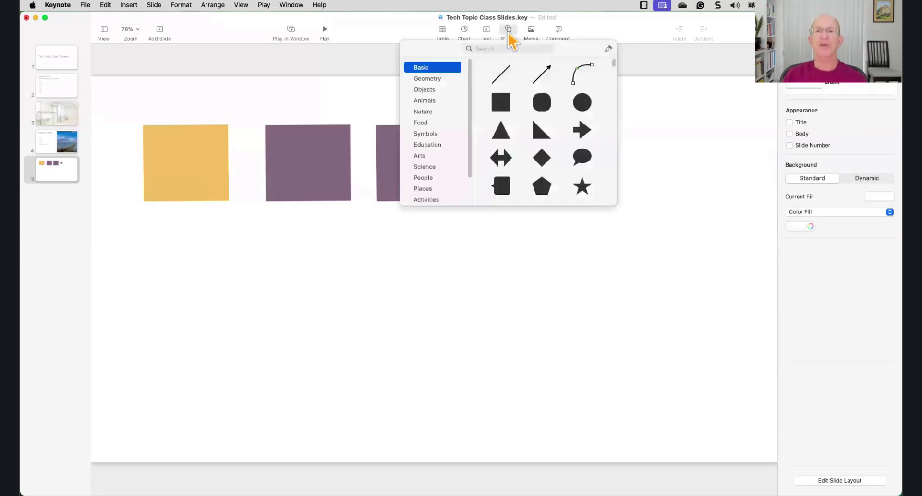
left_click(446, 80)
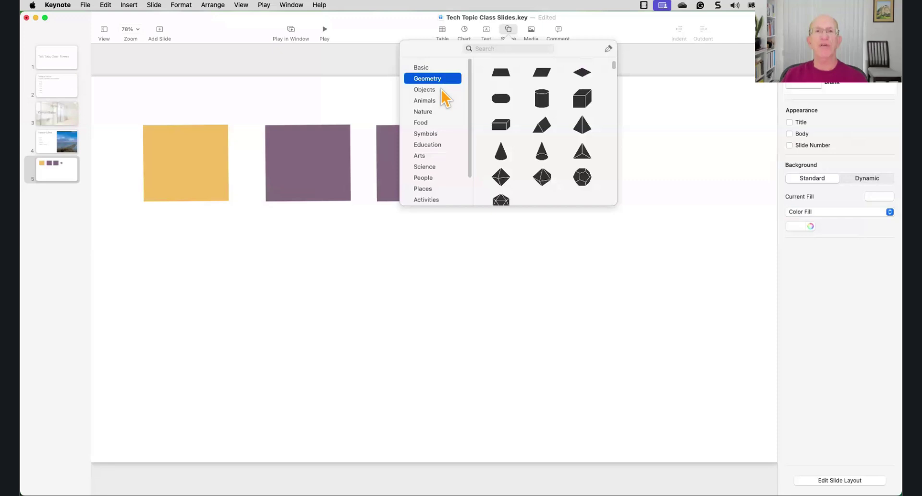
left_click(442, 92)
left_click(443, 102)
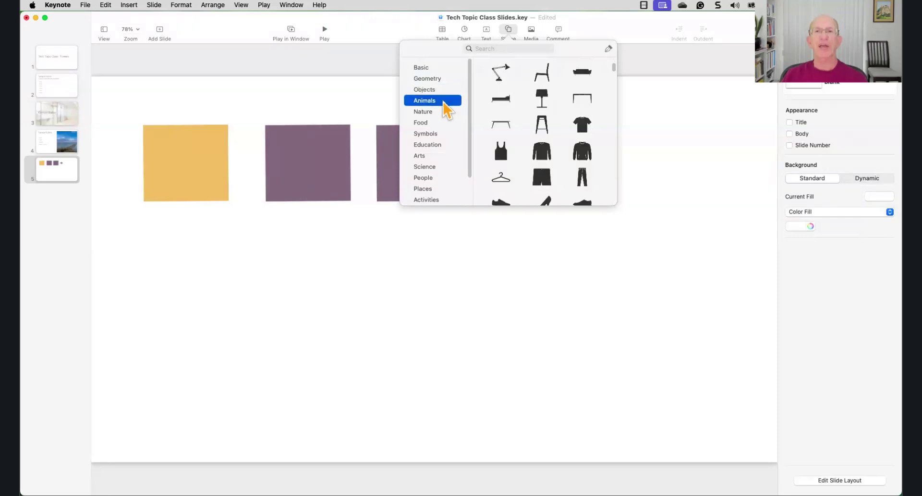
left_click(443, 113)
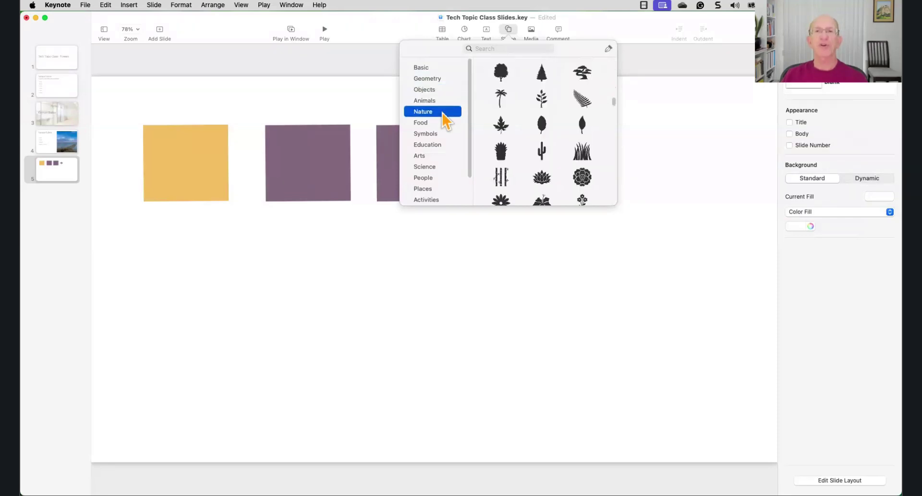
left_click(443, 123)
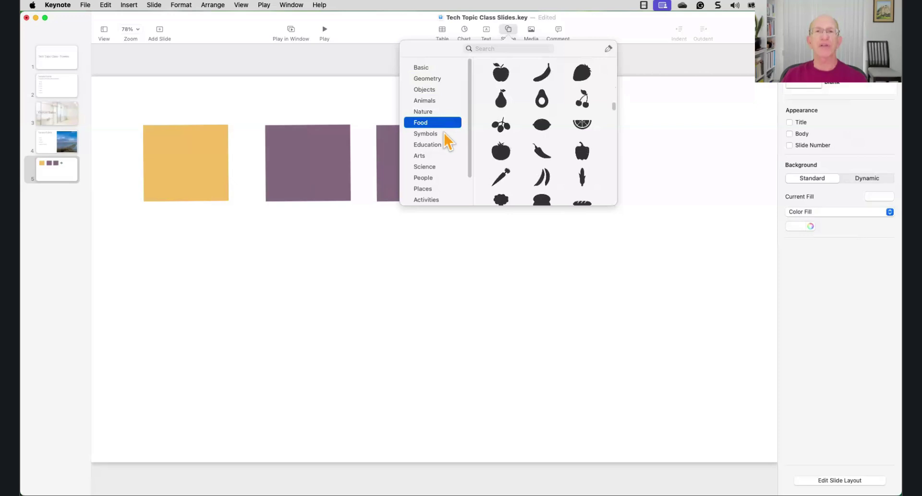
left_click(445, 134)
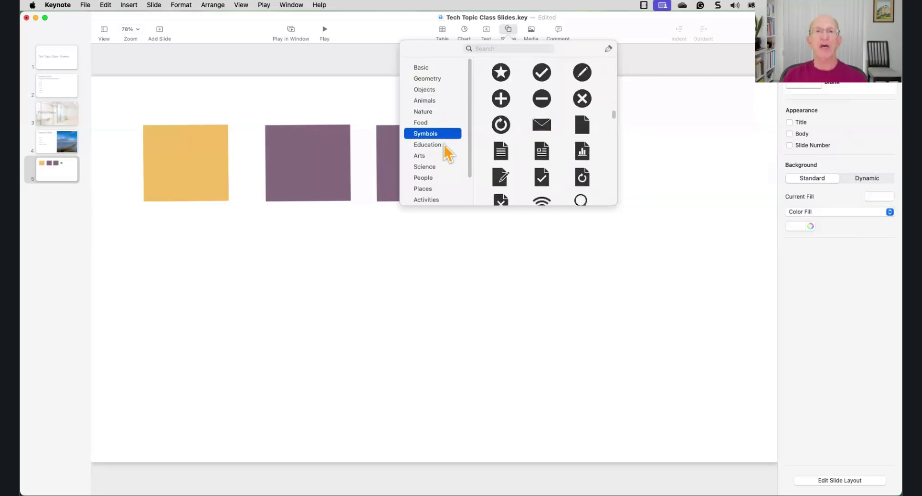
left_click(445, 145)
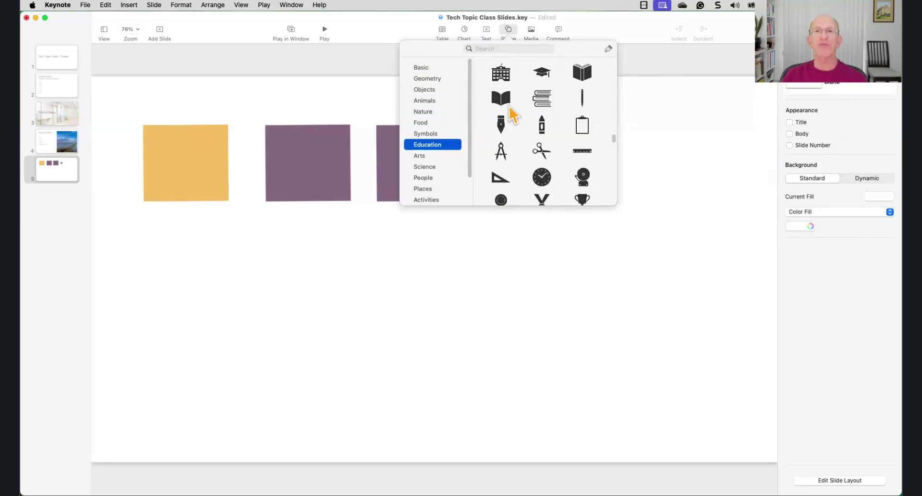
left_click(542, 99)
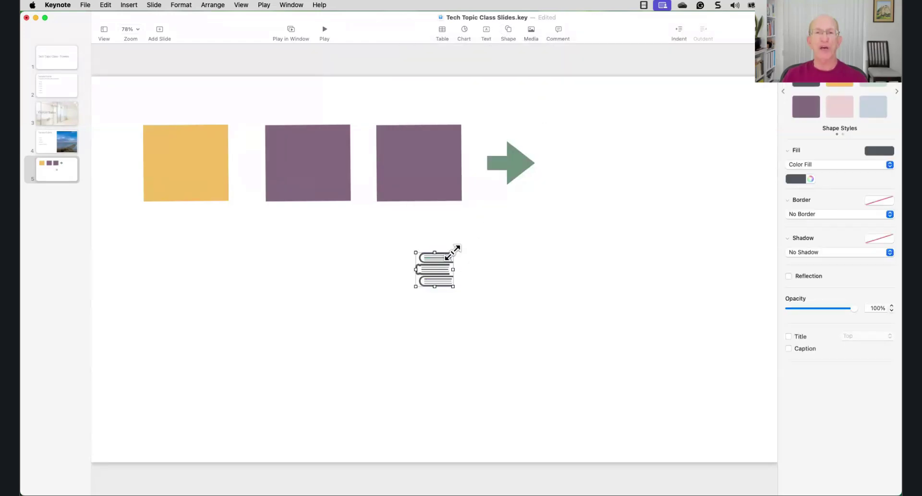
left_click_drag(453, 250, 609, 145)
Stagger the row by moving the green arrow slightly down and the two purple boxes up by different amounts.
left_click(523, 181)
left_click_drag(523, 180, 529, 190)
left_click_drag(430, 160, 430, 137)
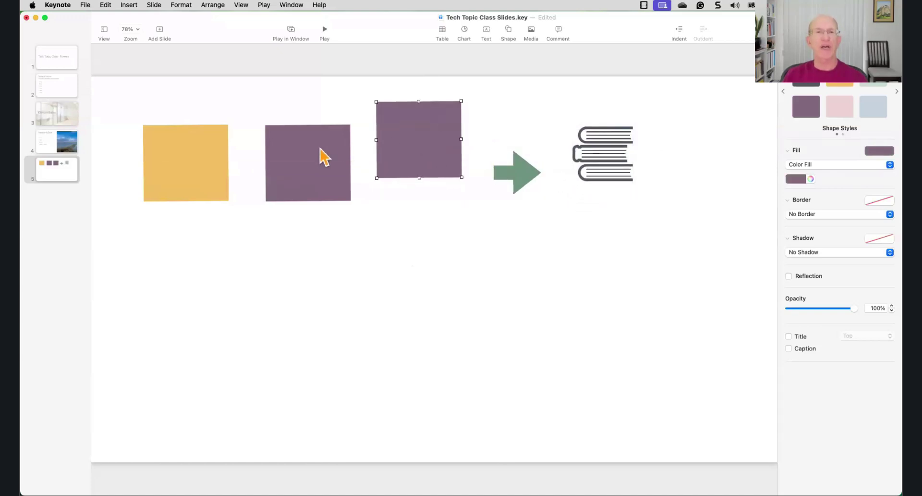
left_click_drag(324, 156, 310, 142)
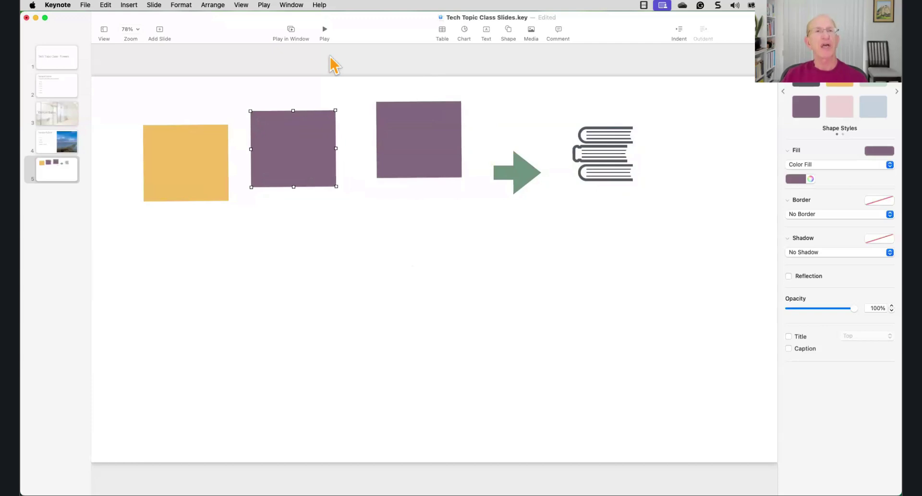
Select the three boxes, the arrow and the books together and align them by their top edges.
left_click(197, 173)
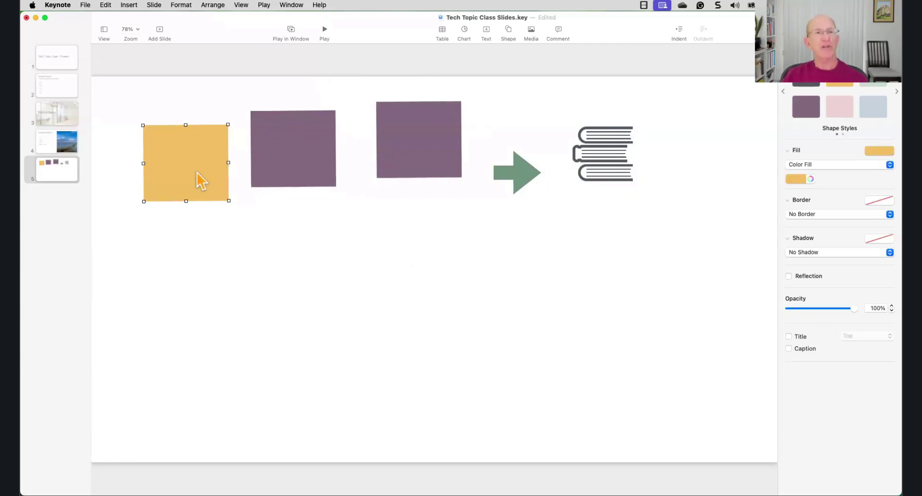
left_click(319, 174, "shift")
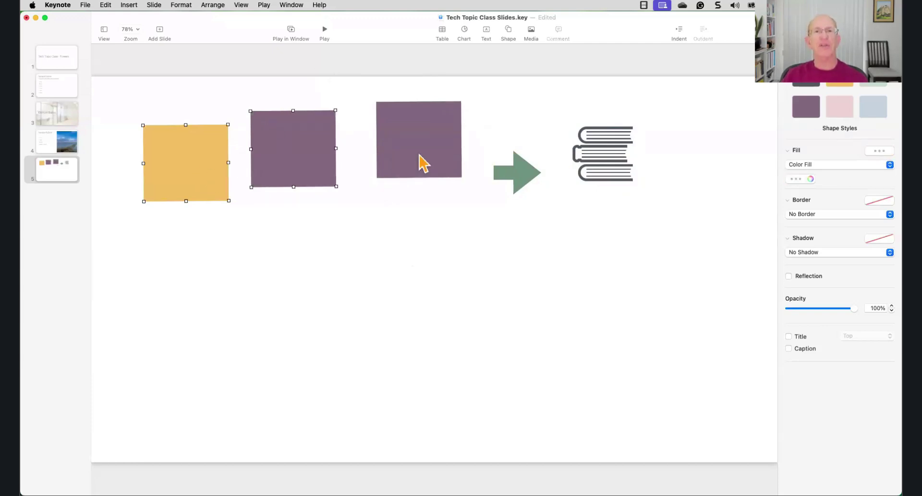
left_click(422, 161, "shift")
left_click(526, 187, "shift")
left_click(611, 179, "shift")
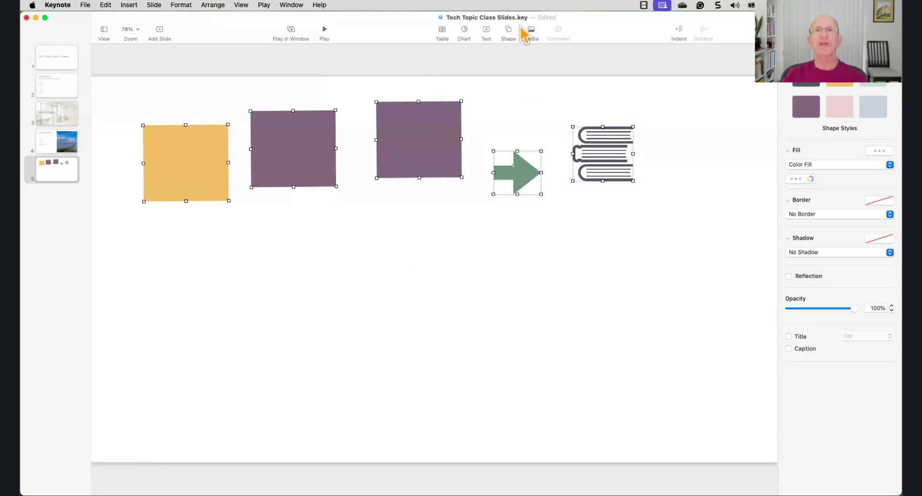
left_click(213, 5)
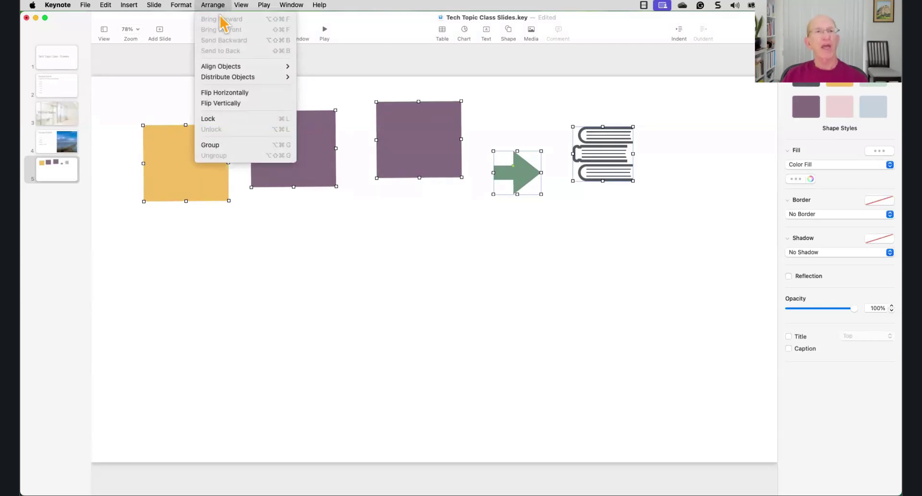
mouse_move(242, 70)
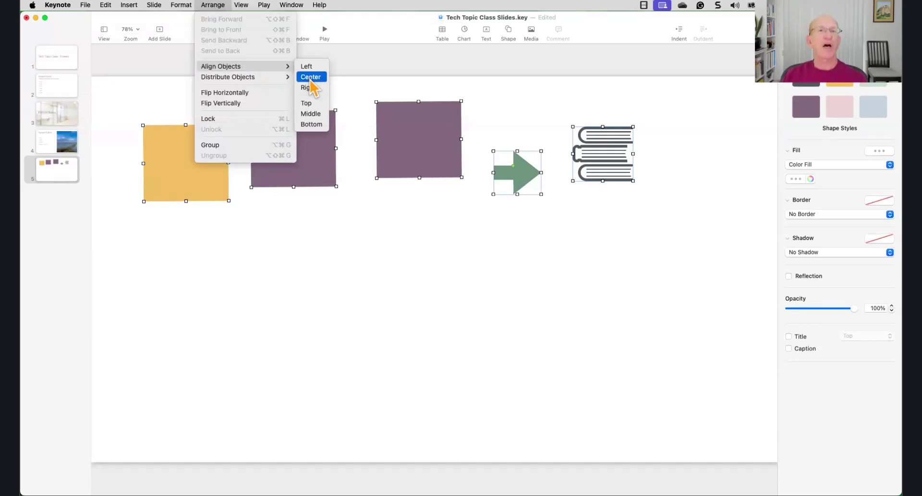
left_click(315, 105)
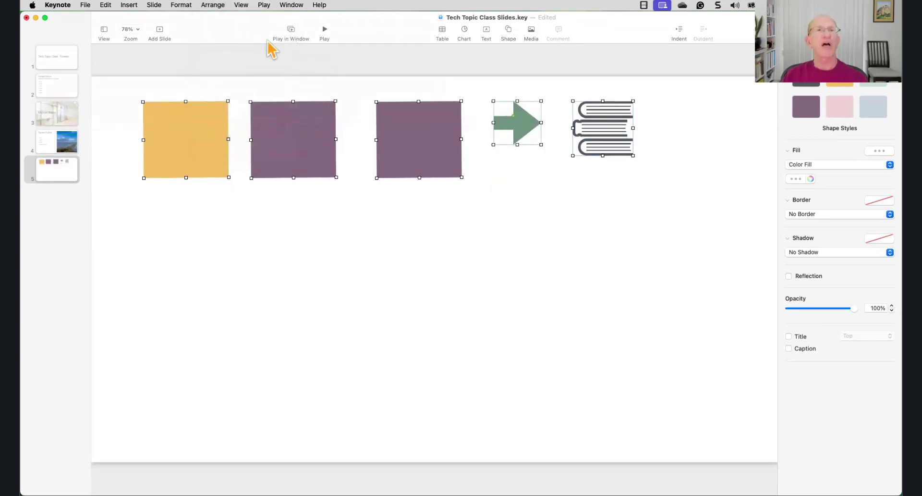
Align the five selected objects by their middles and distribute them evenly.
left_click(215, 5)
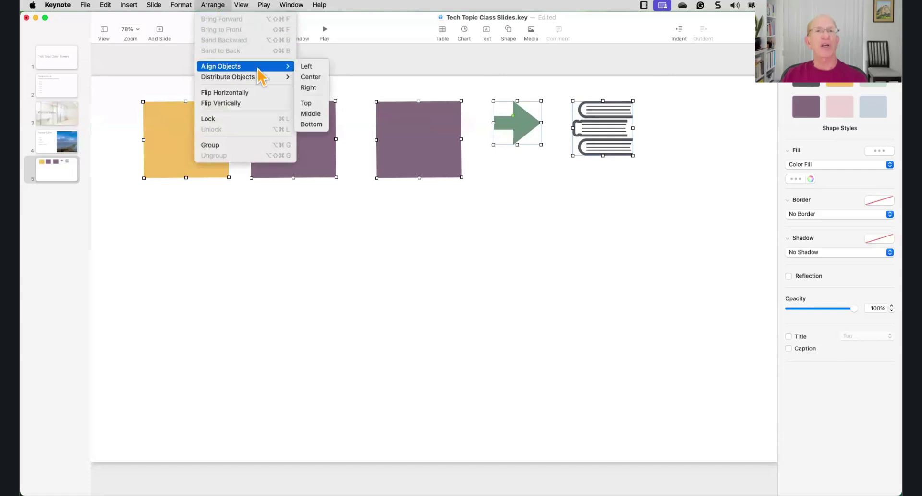
left_click(311, 114)
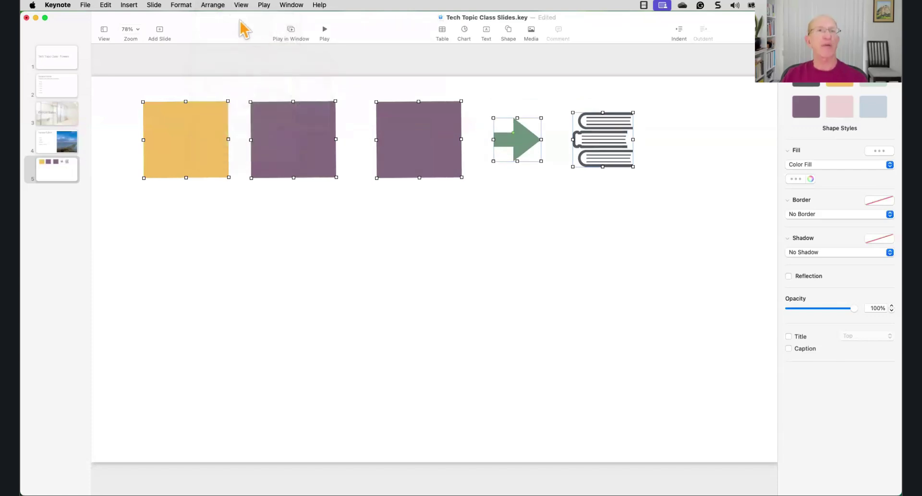
left_click(225, 9)
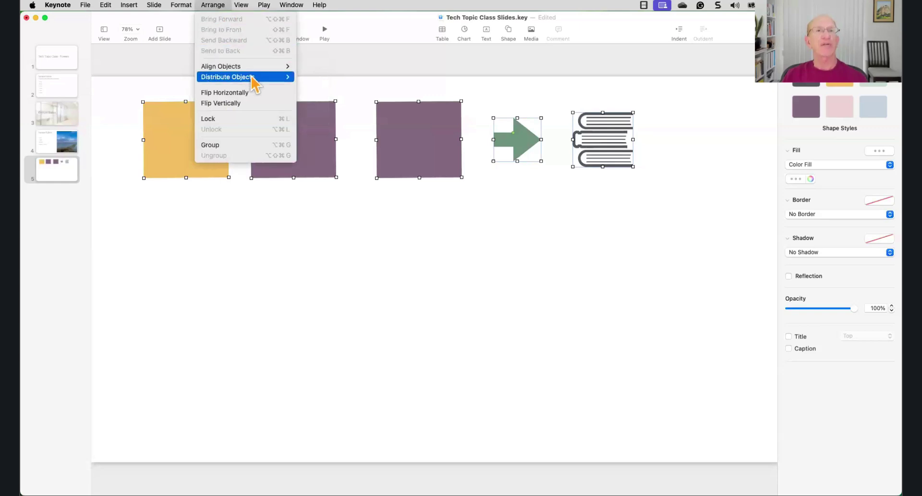
mouse_move(253, 81)
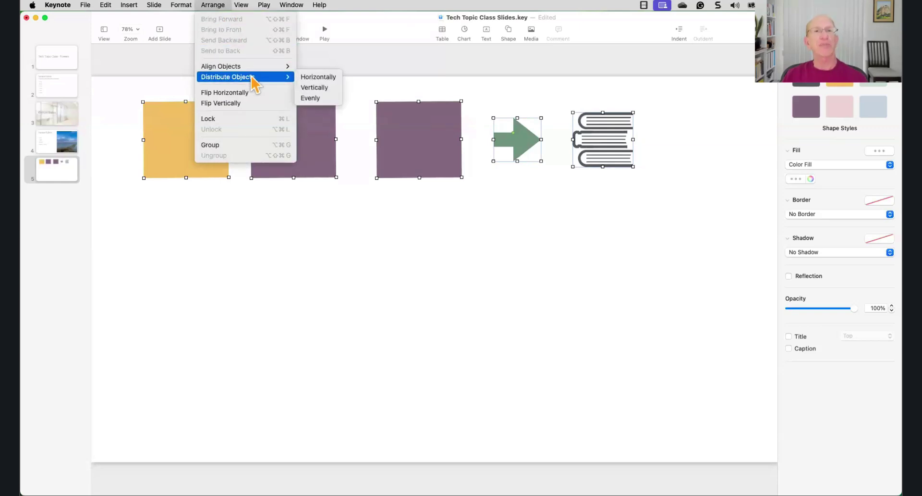
left_click(311, 98)
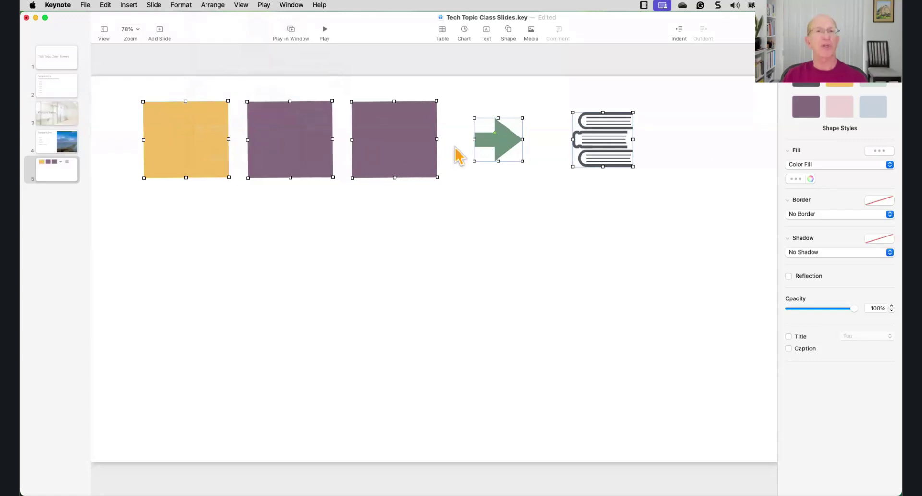
left_click(216, 6)
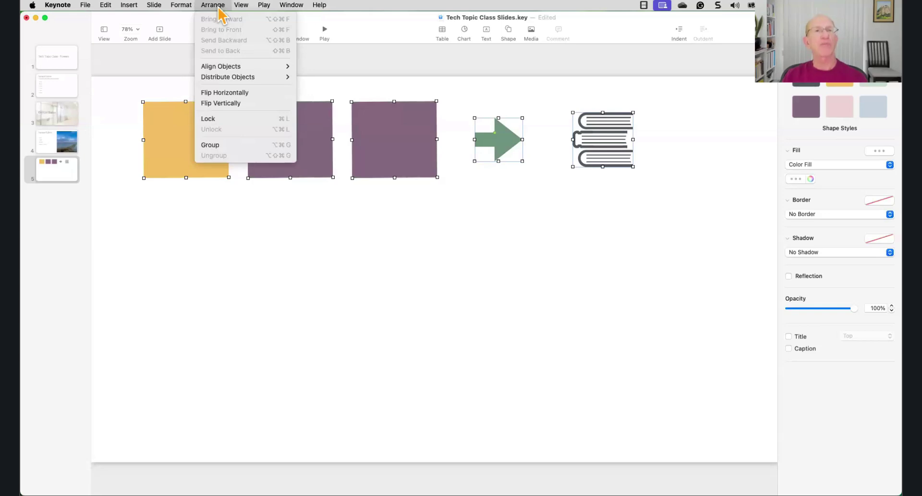
mouse_move(254, 68)
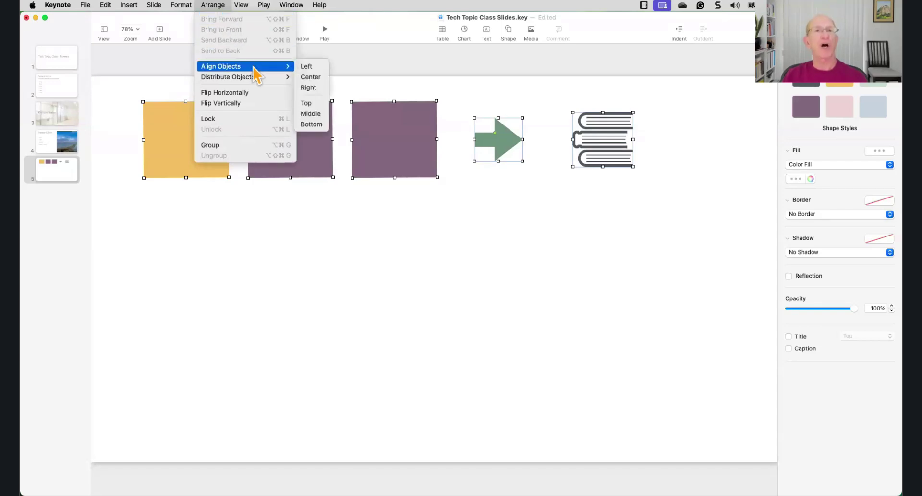
left_click(388, 54)
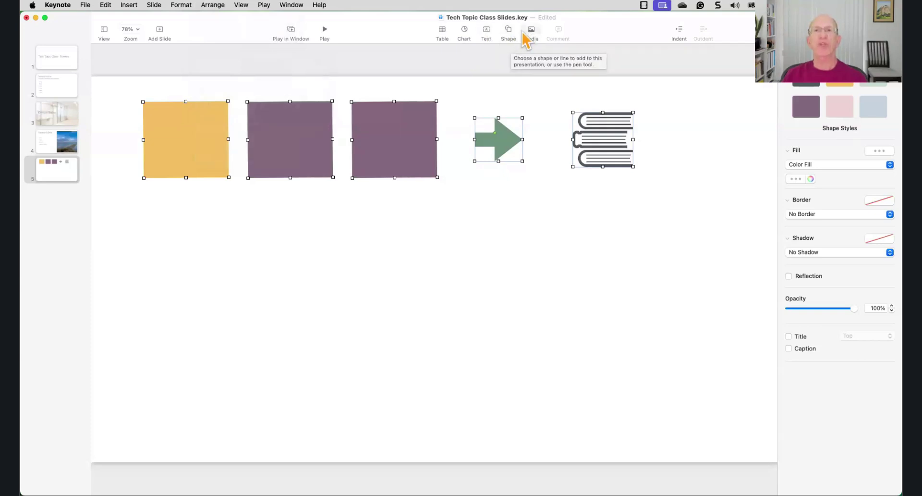
left_click(529, 209)
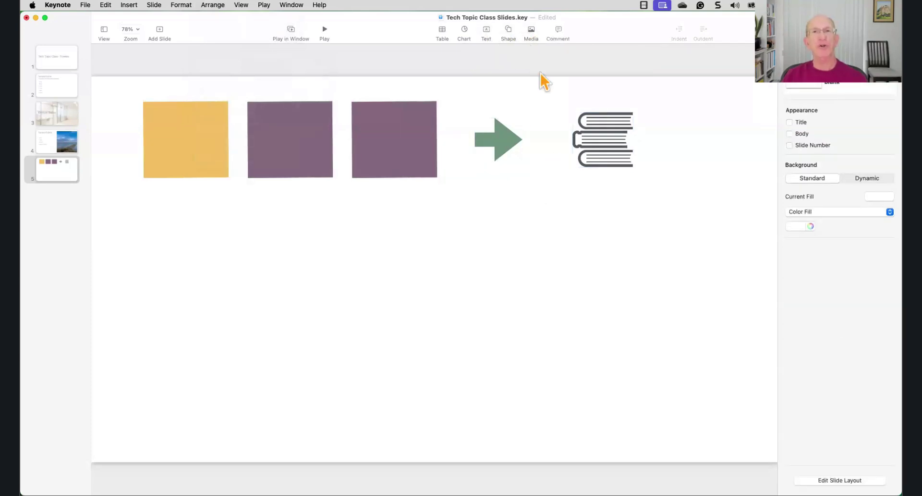
Insert two sketches drawn on the iPhone, a scribble and a crossed square, and place the square to the right of the scribble.
left_click(531, 30)
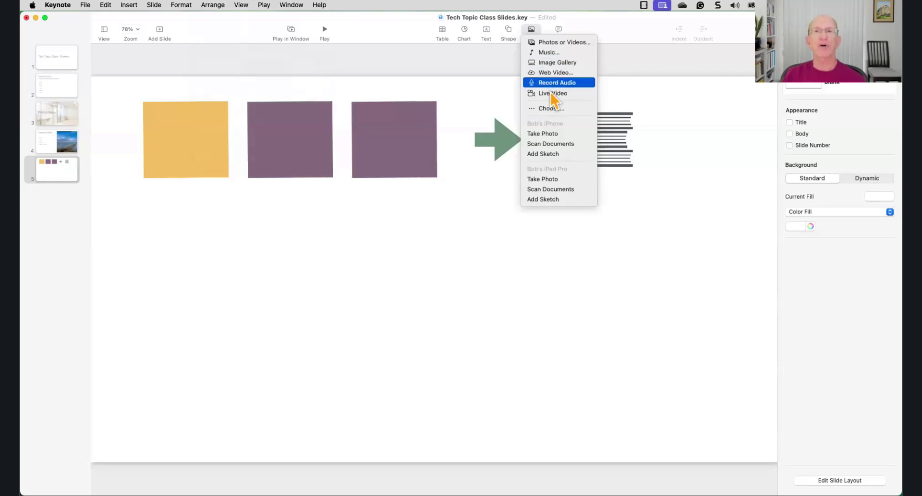
left_click(549, 154)
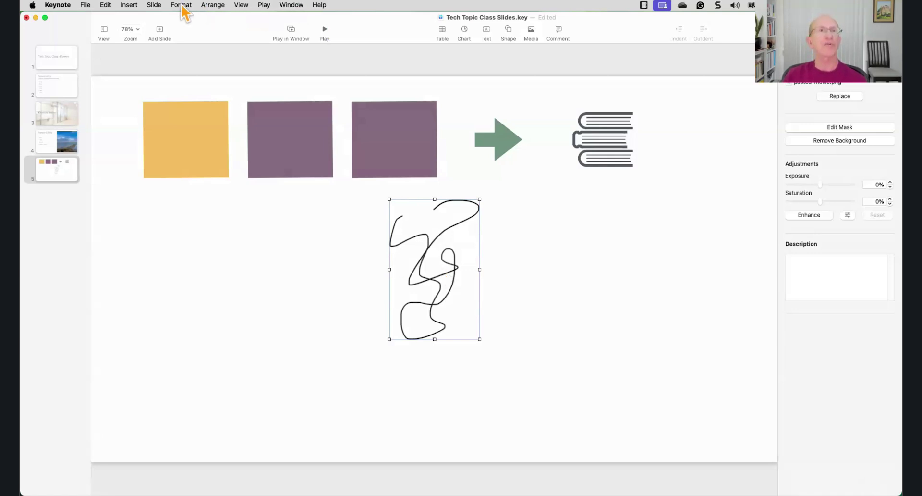
left_click(532, 31)
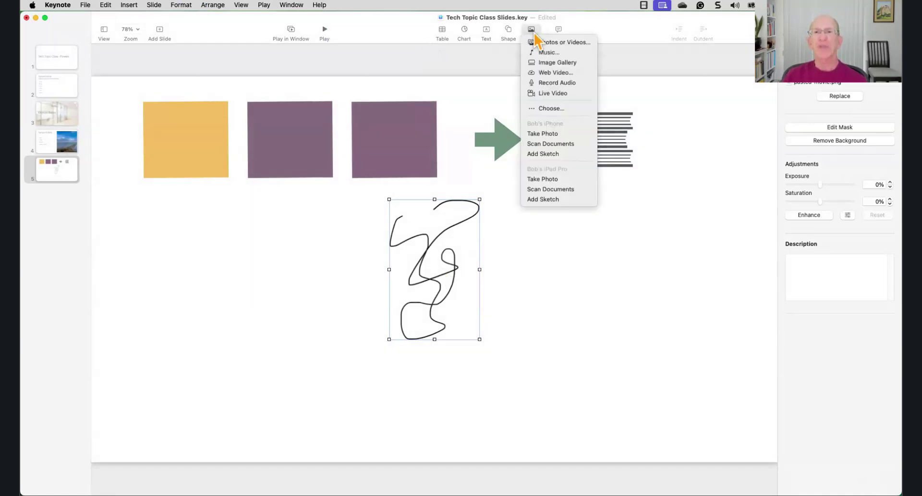
left_click(561, 155)
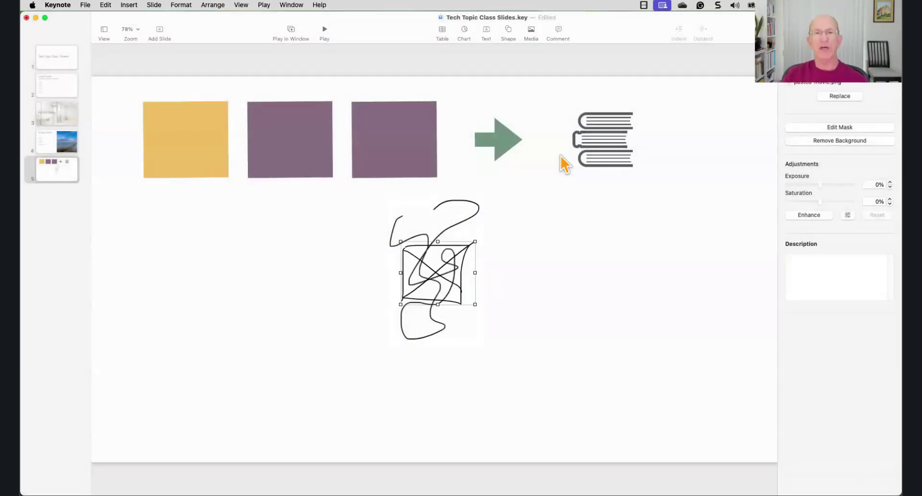
left_click_drag(444, 272, 552, 251)
left_click(433, 276)
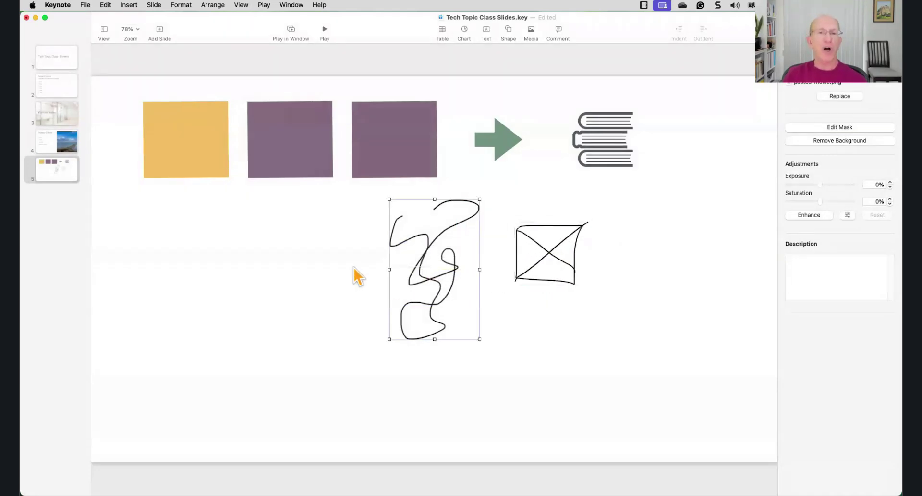
left_click(362, 273)
left_click(446, 294)
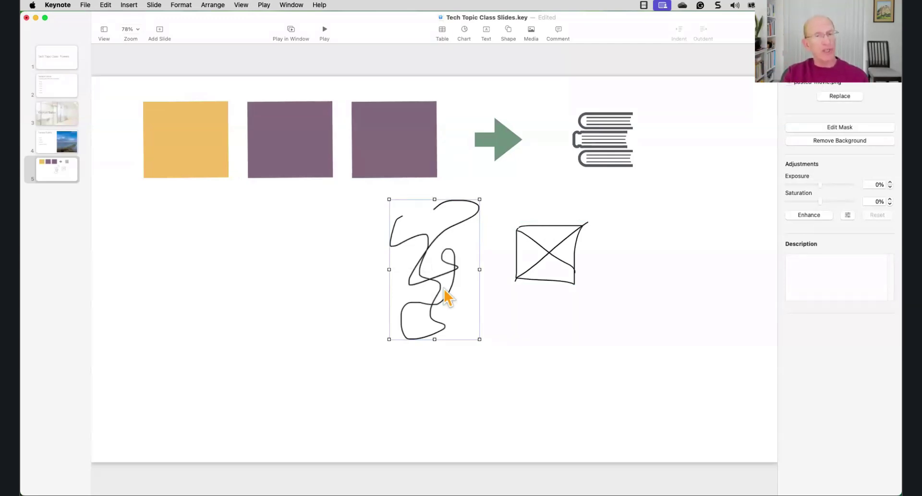
Insert a photo taken with the iPhone, shrink it to less than half size and place it below the yellow box, beside the scribble.
left_click(532, 31)
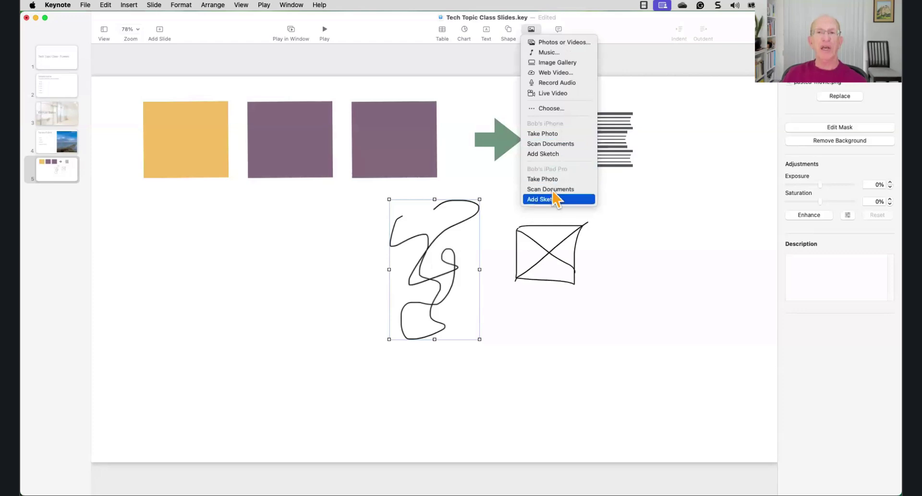
left_click(554, 134)
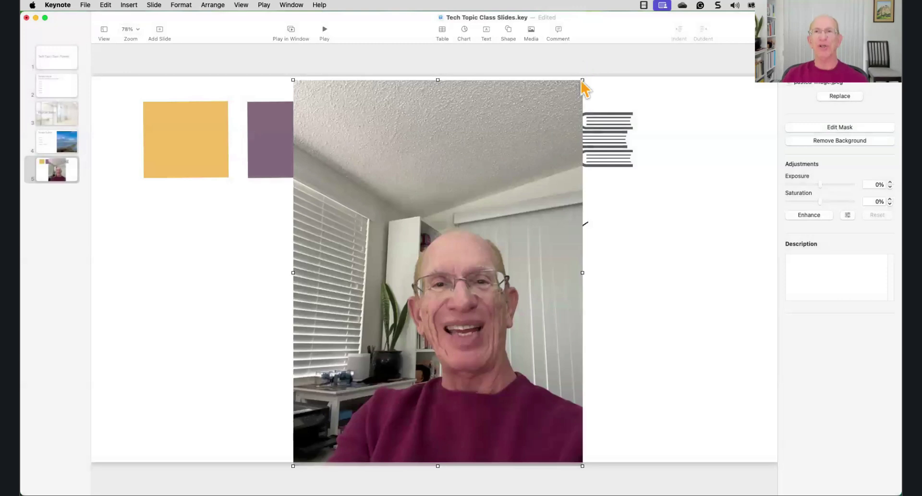
left_click_drag(582, 80, 349, 309)
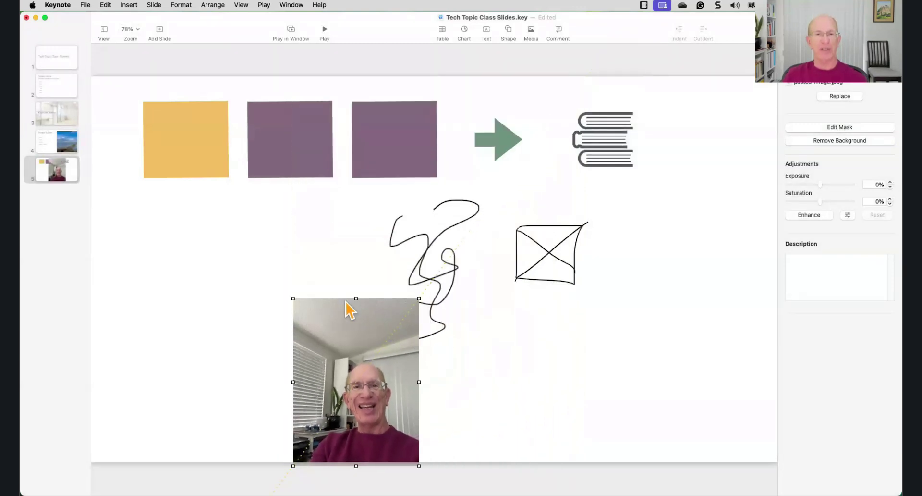
left_click_drag(363, 356, 226, 277)
left_click(452, 283)
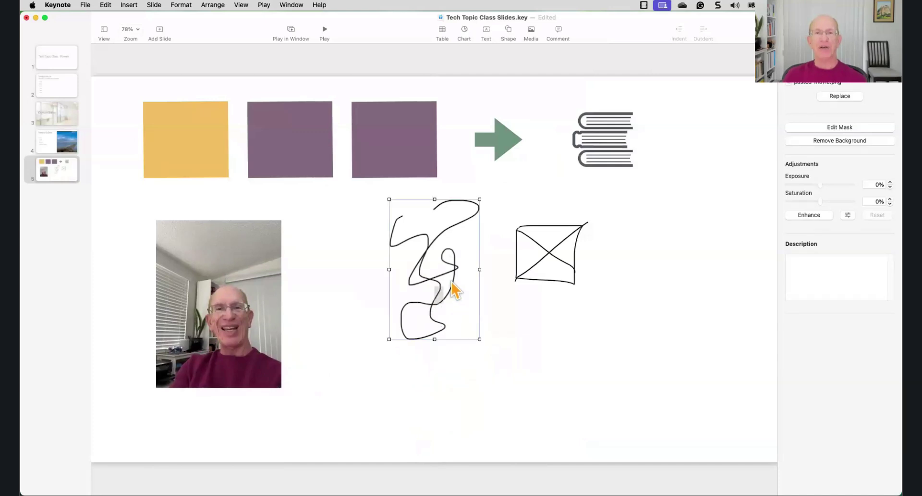
Move the scribble and the crossed square lower and further apart, and insert the clock from the Education shapes.
left_click_drag(437, 313, 426, 348)
left_click_drag(575, 278, 617, 315)
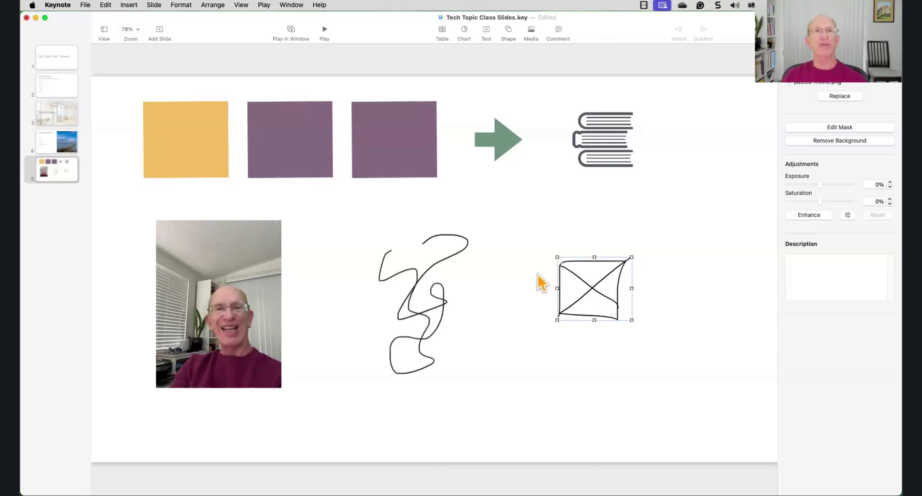
left_click(510, 31)
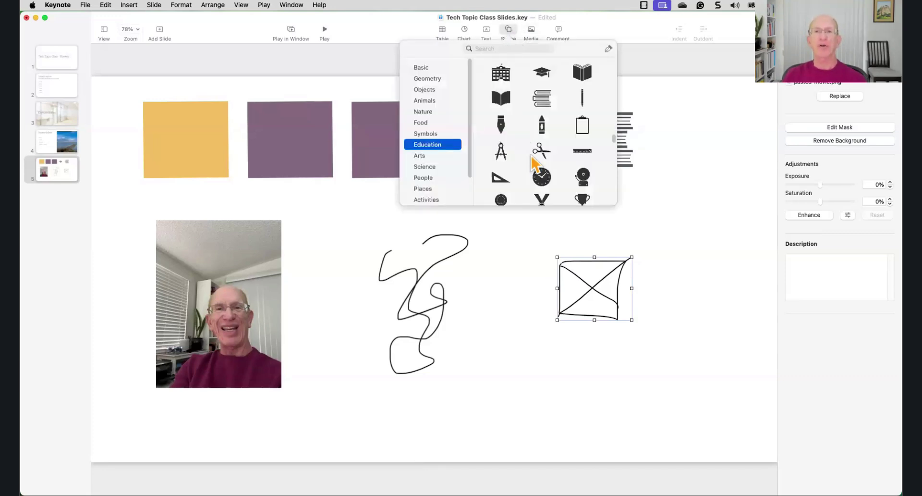
left_click(543, 179)
Enlarge the clock shape and position it over the scribble between the photo and the crossed square.
left_click_drag(451, 287, 587, 421)
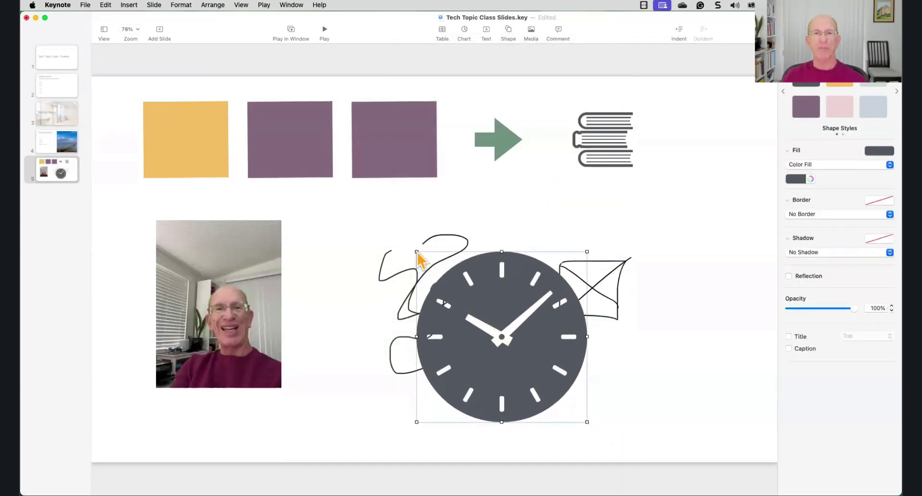
left_click(385, 246)
left_click_drag(478, 321, 409, 286)
left_click_drag(518, 214, 548, 210)
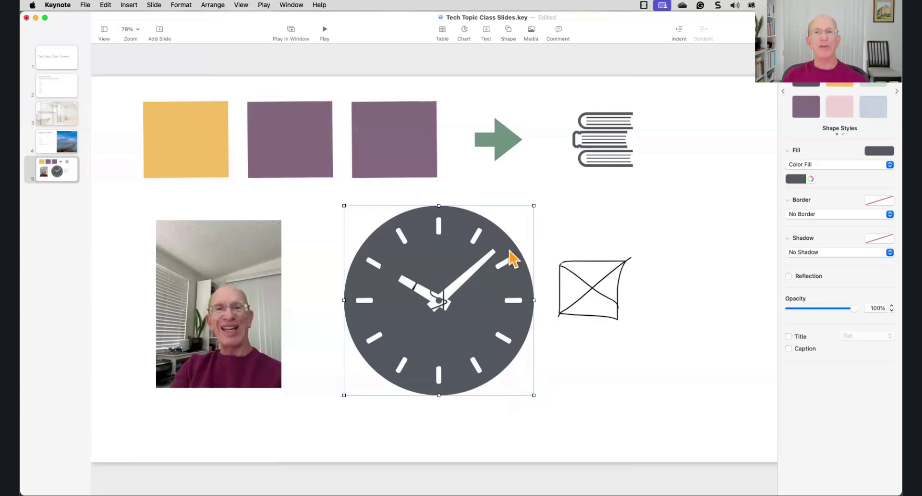
Send the clock to the back and centre the scribble on the clock face.
right_click(493, 247)
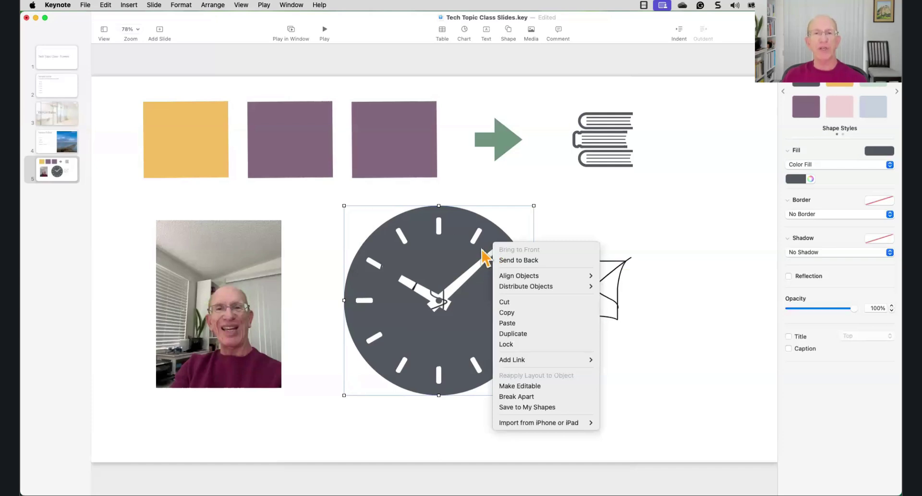
left_click(516, 261)
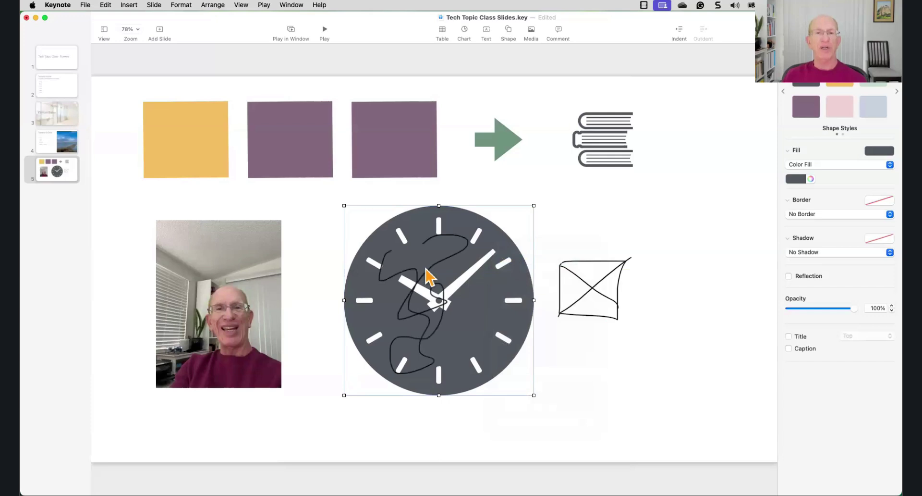
mouse_move(427, 270)
left_mouse_down()
mouse_move(449, 272)
mouse_move(418, 267)
mouse_move(426, 290)
mouse_move(433, 284)
mouse_move(367, 146)
mouse_move(300, 146)
mouse_move(380, 149)
mouse_move(442, 266)
left_mouse_up()
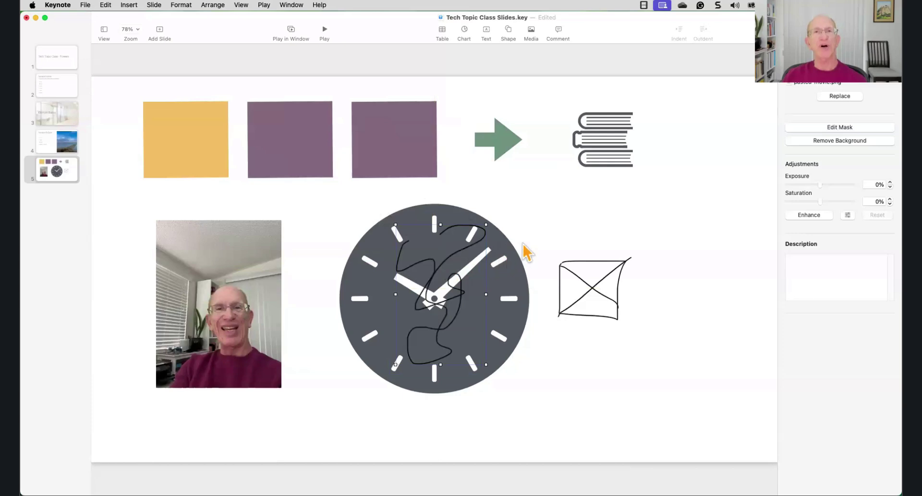
left_click(215, 6)
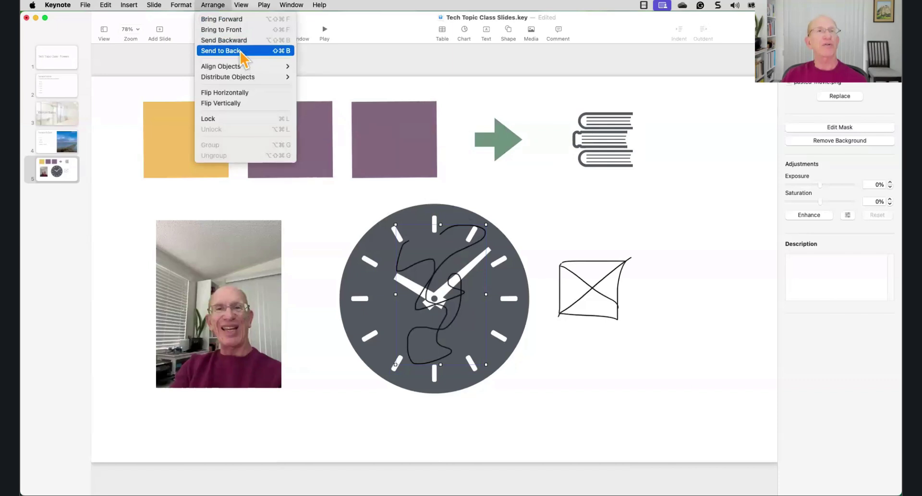
mouse_move(255, 81)
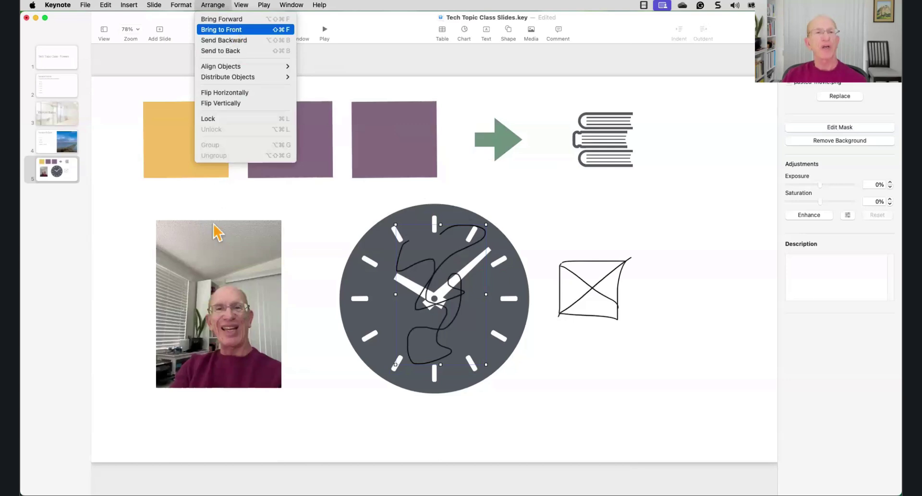
left_click(262, 253)
Move the iPhone photo onto the clock, shrink it to about two thirds of its size and centre it on the face.
left_click_drag(269, 253, 457, 250)
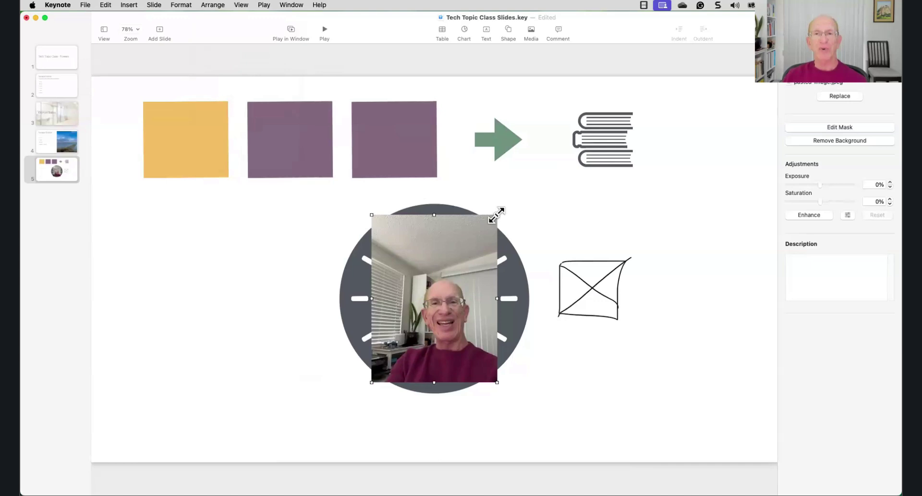
left_click_drag(497, 214, 449, 291)
left_click_drag(418, 320, 439, 295)
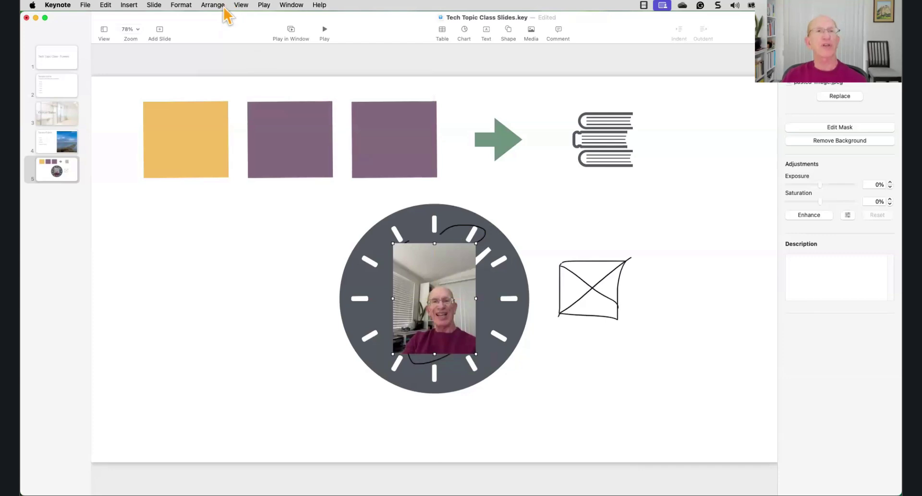
Select the scribble behind the photo and bring it forward one layer at a time until it lies over the photo.
left_click(481, 239)
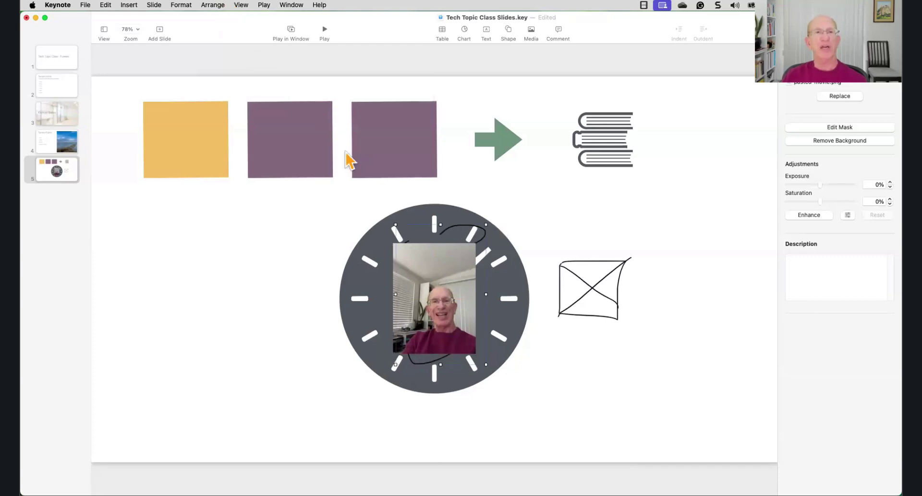
left_click(216, 5)
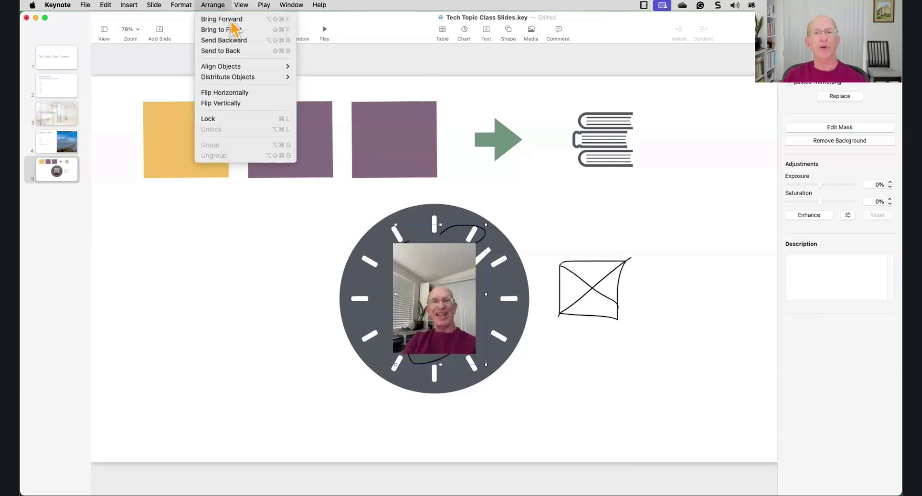
left_click(232, 21)
left_click(222, 5)
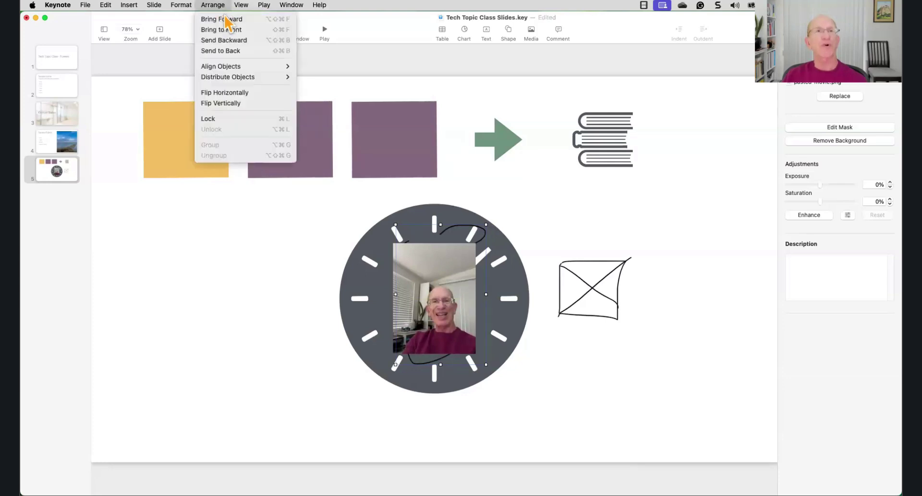
left_click(226, 21)
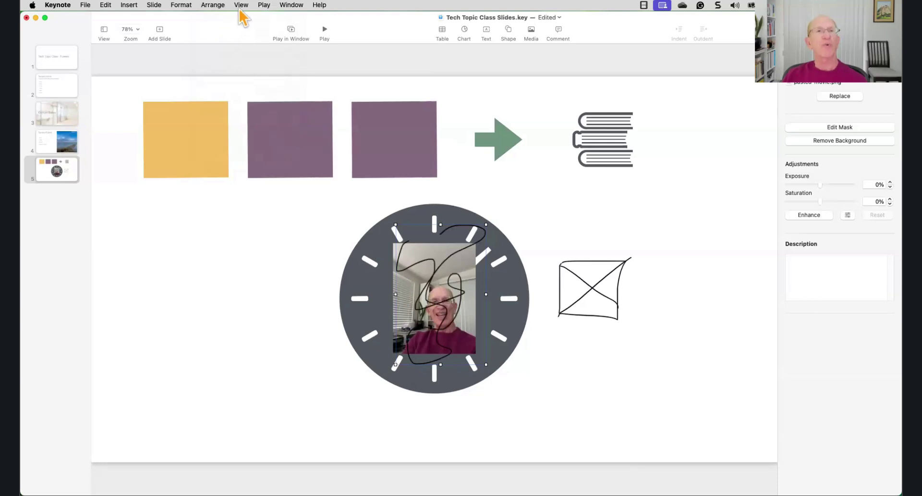
left_click(241, 5)
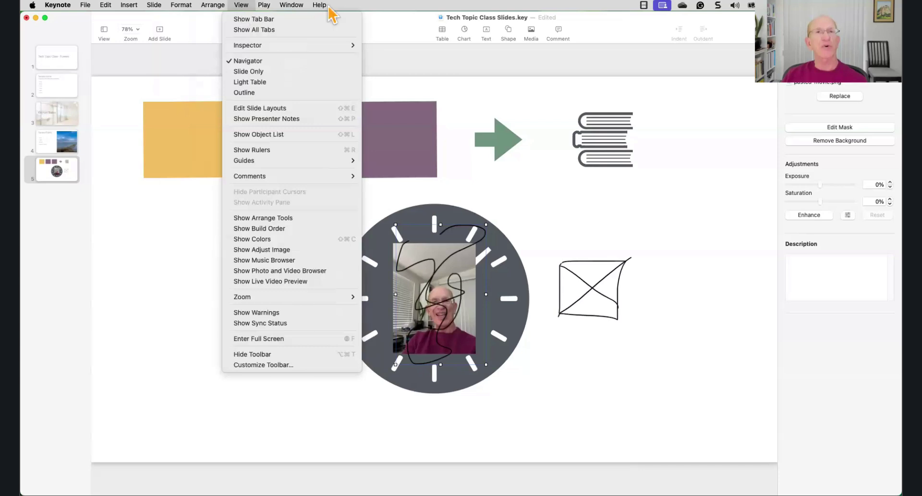
left_click(360, 6)
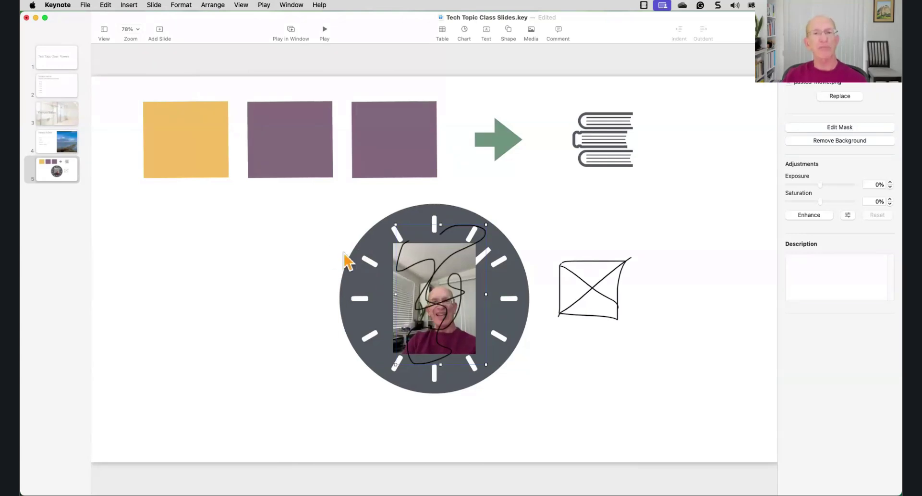
Add a blank slide and insert the photo of the bay under a blue cloudy sky from the photo library.
left_click(162, 33)
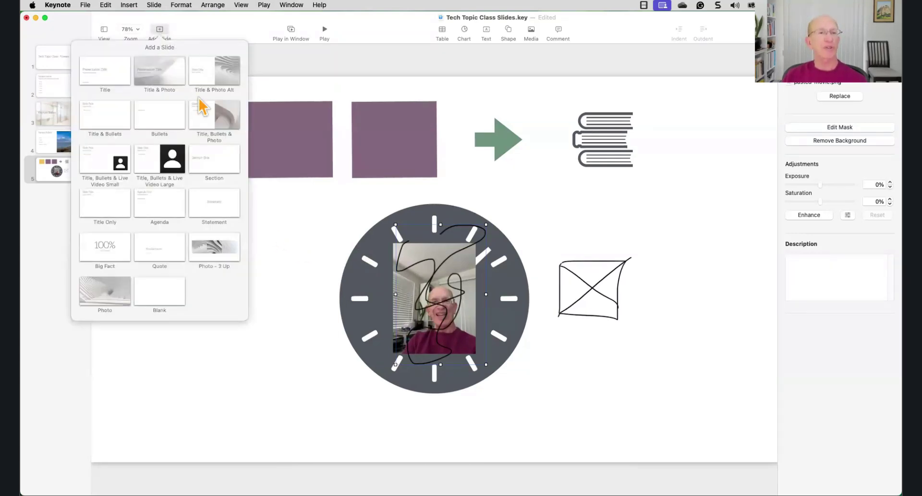
left_click(157, 294)
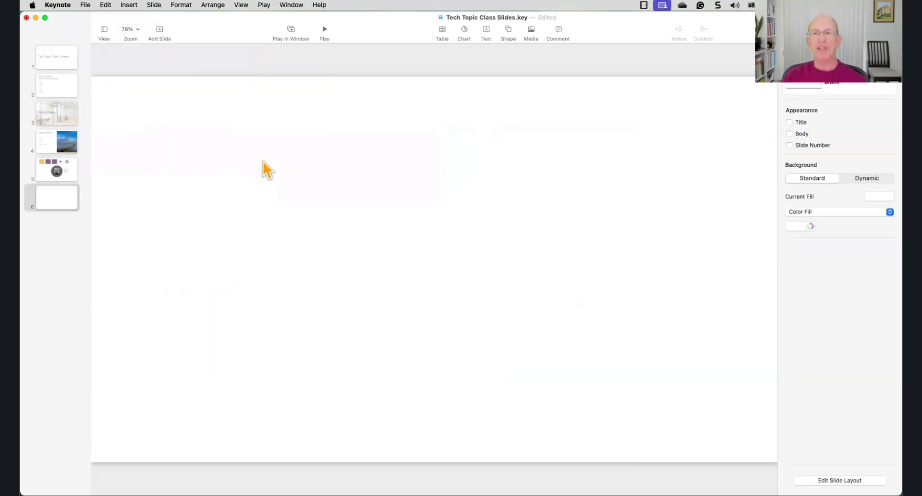
left_click(530, 32)
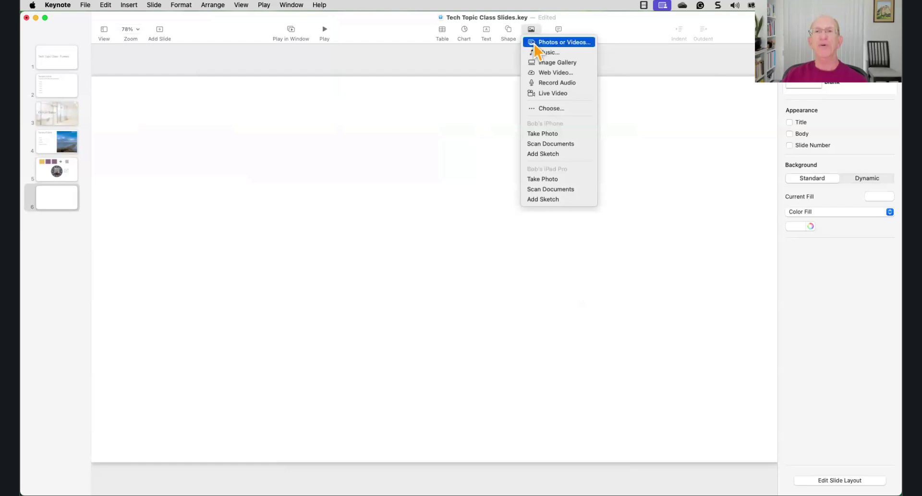
left_click(534, 42)
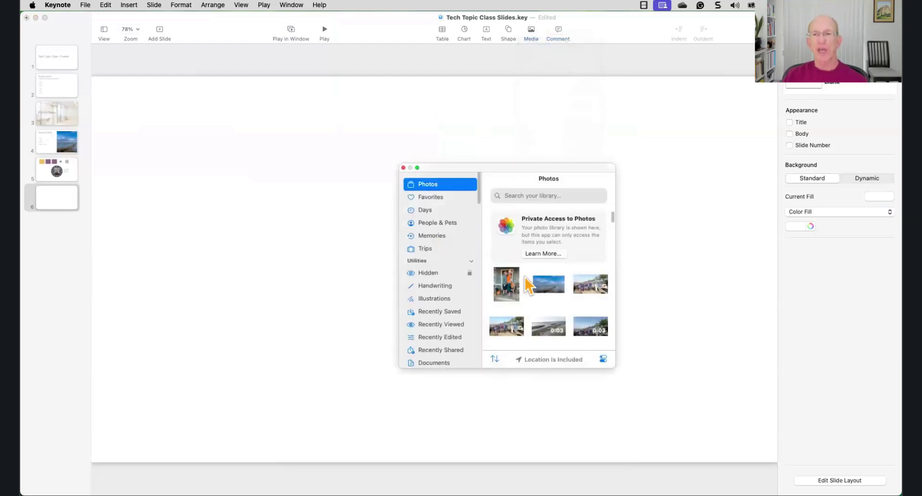
left_click(552, 284)
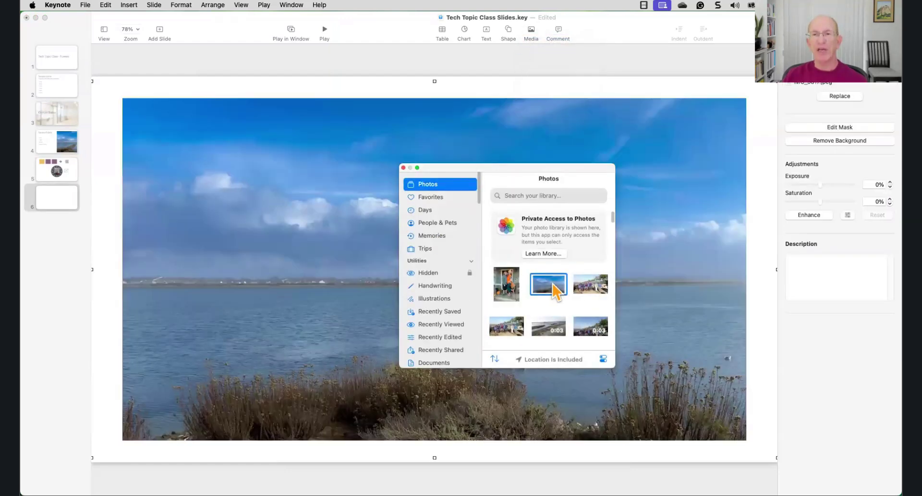
left_click(404, 168)
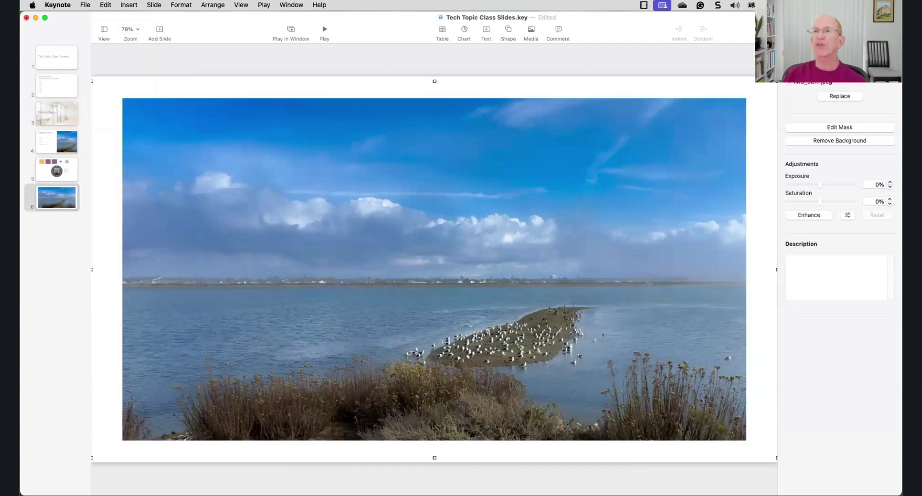
Try the line and drop shadow image styles on the bay photo and apply the Picture Frame style.
left_click(812, 72)
left_click(809, 107)
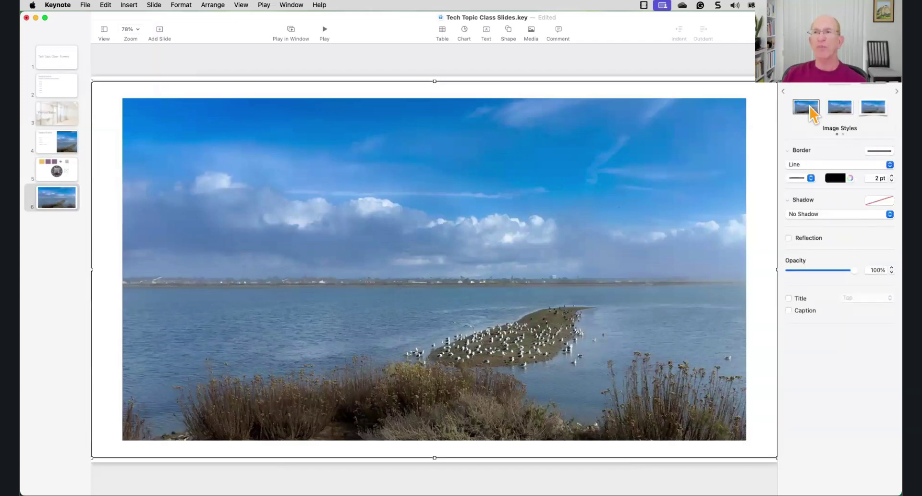
left_click(836, 108)
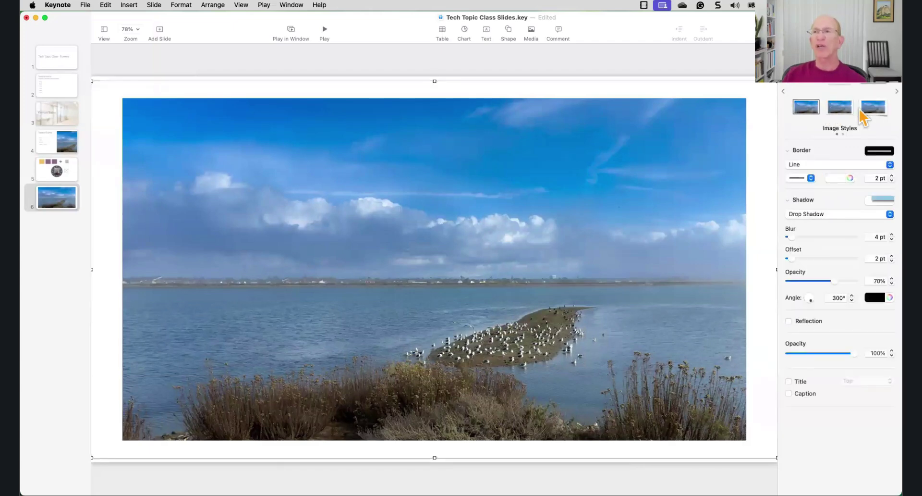
left_click(868, 110)
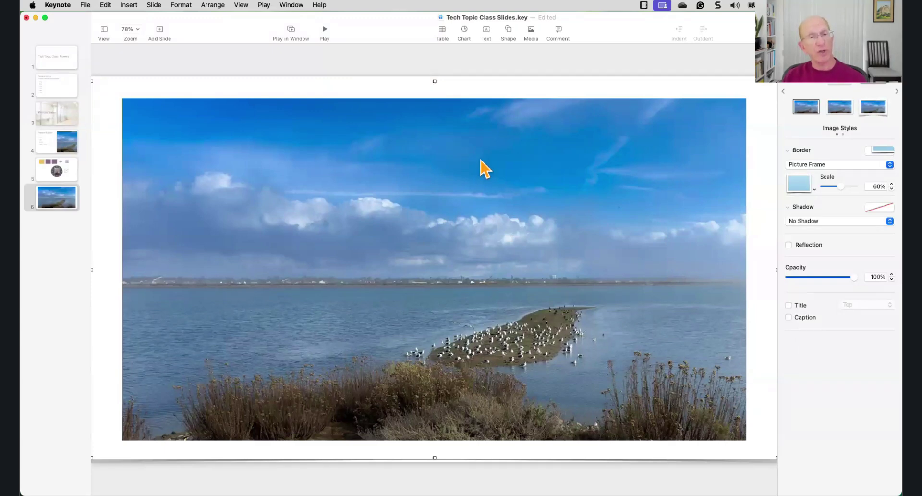
Add another blank slide and insert the three-second marsh video from the photo library.
left_click(160, 32)
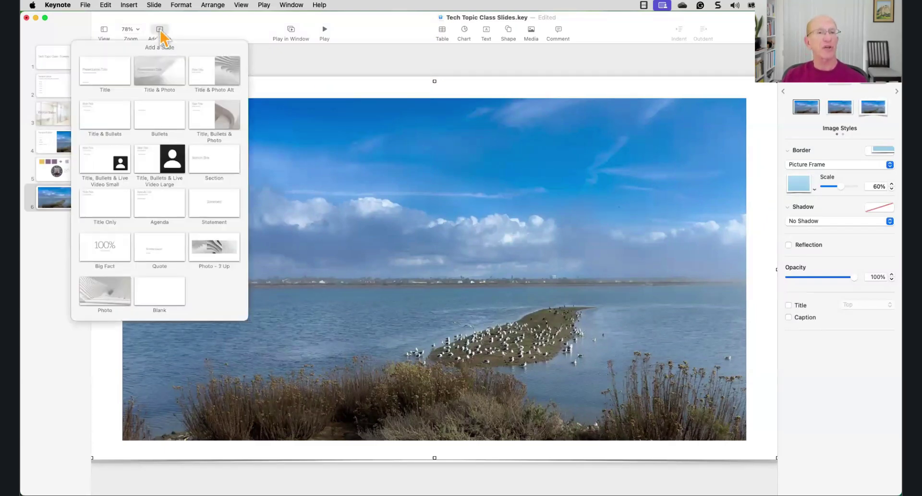
left_click(174, 285)
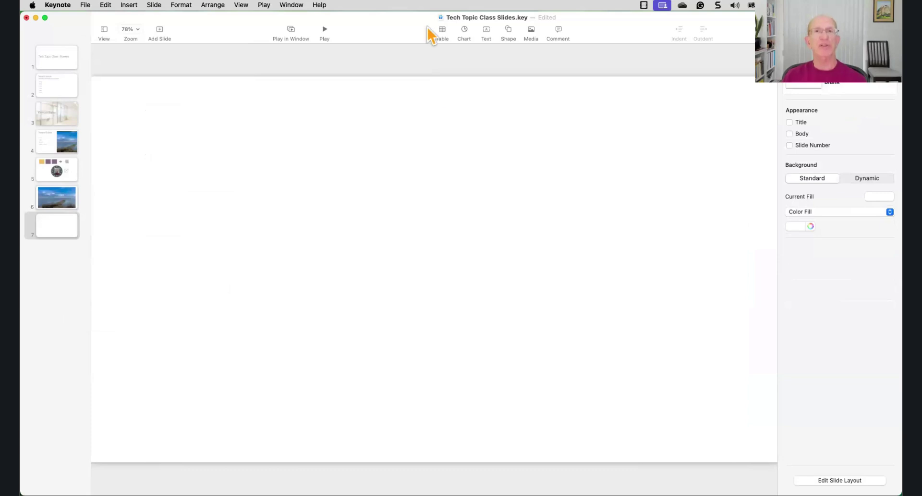
left_click(532, 32)
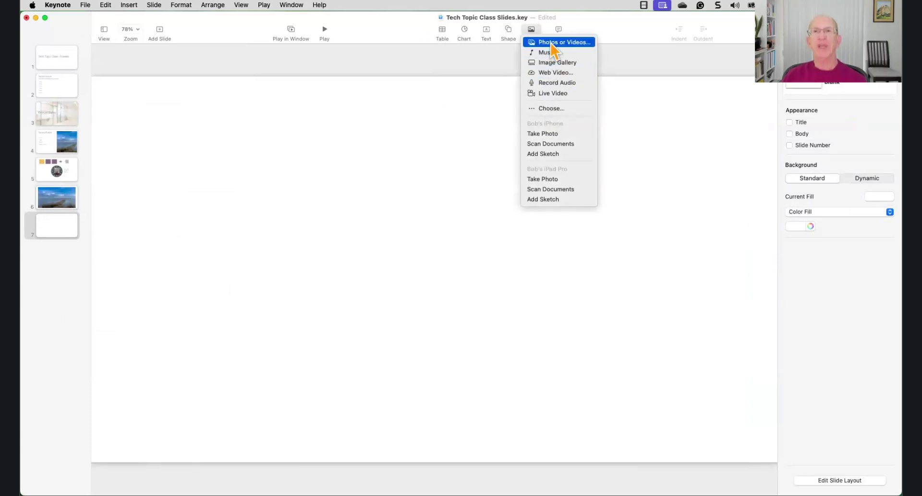
left_click(551, 43)
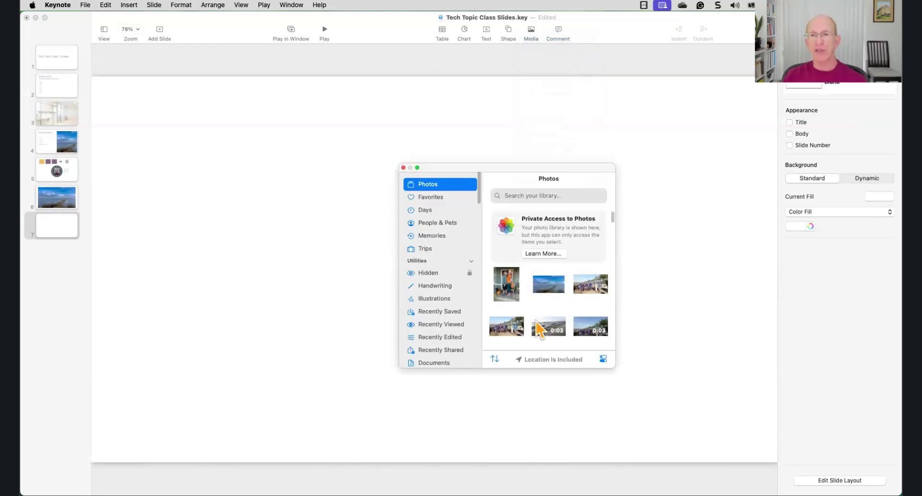
scroll(545, 330, "down", 3)
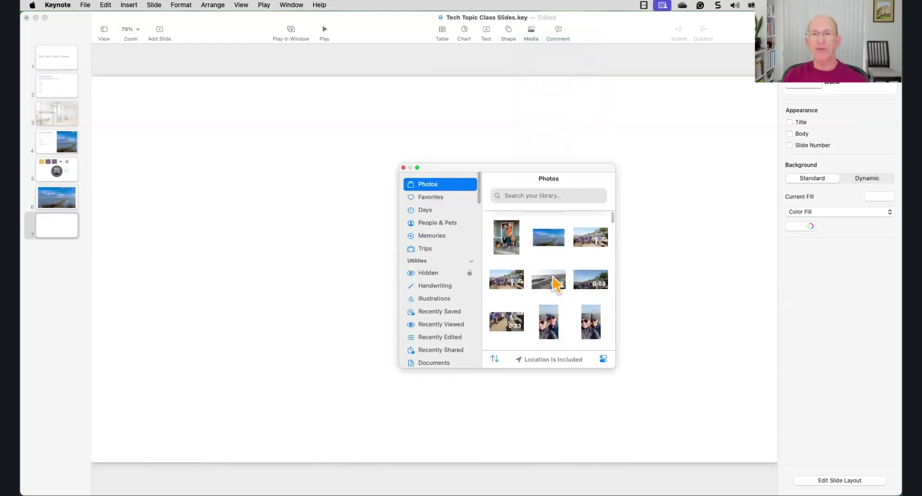
left_click(551, 278)
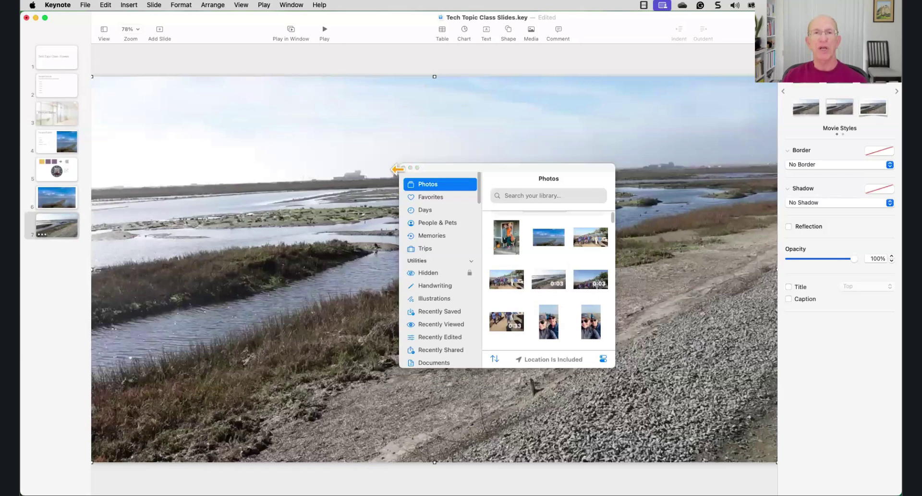
left_click(404, 168)
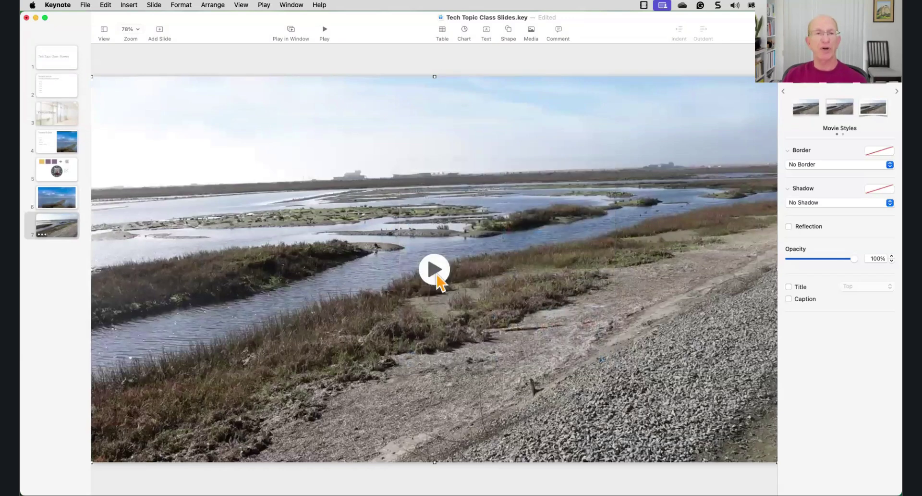
Preview the marsh video on its slide, and play that slide as a slideshow in a window and exit it.
left_click(435, 272)
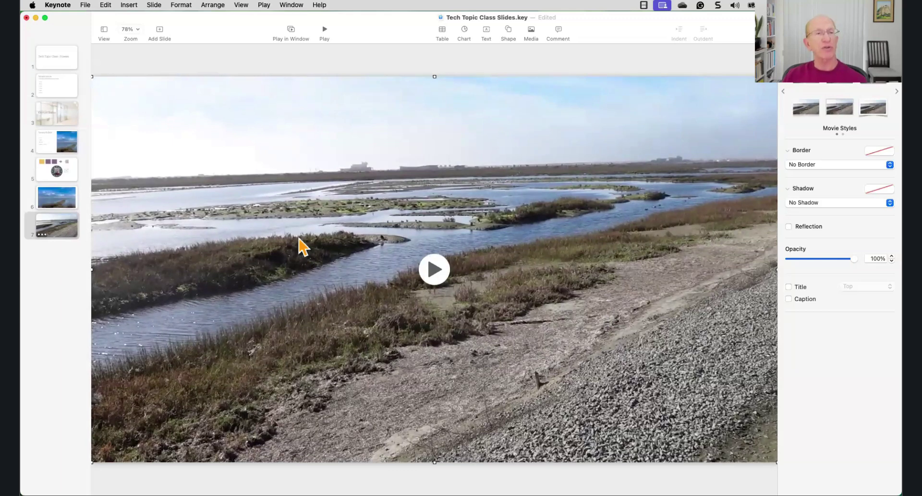
left_click(68, 258)
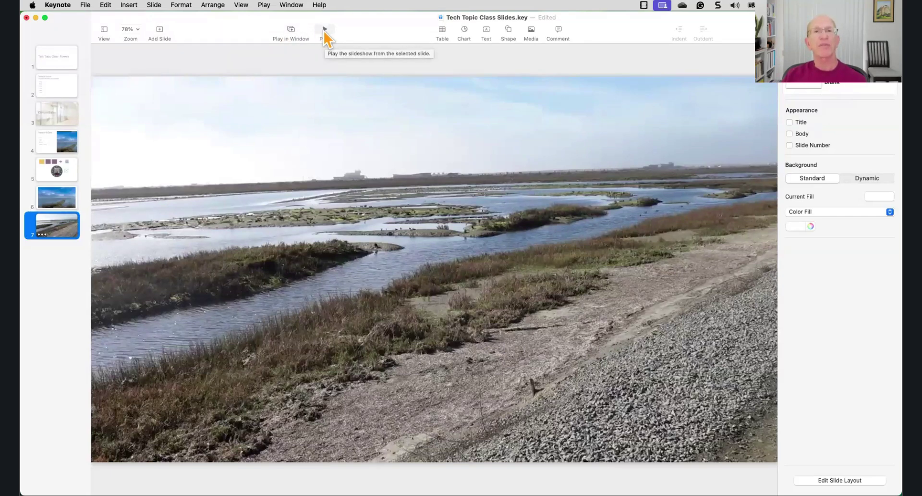
left_click(291, 29)
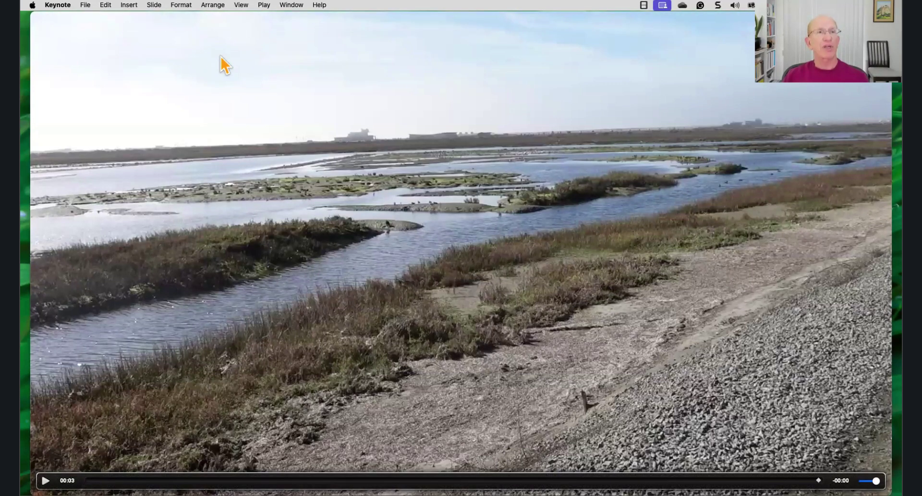
key("Escape")
Play the slideshow in a window starting from the title slide.
left_click(58, 61)
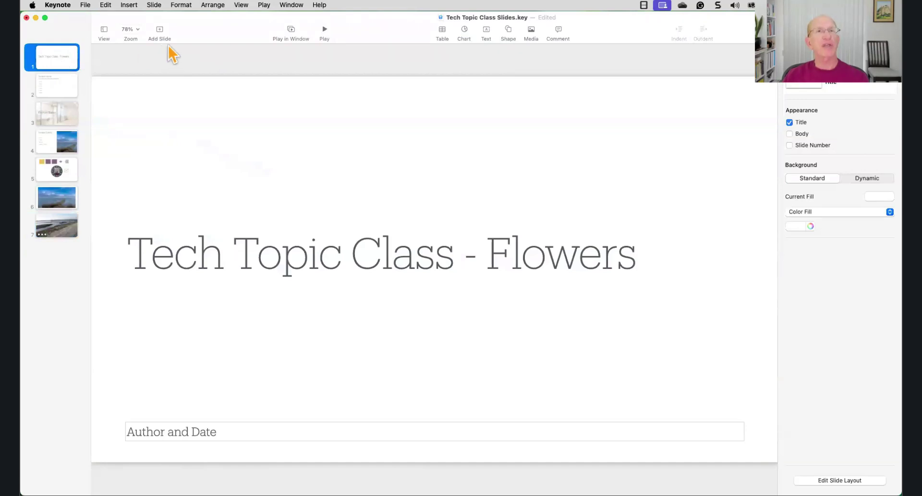
left_click(291, 31)
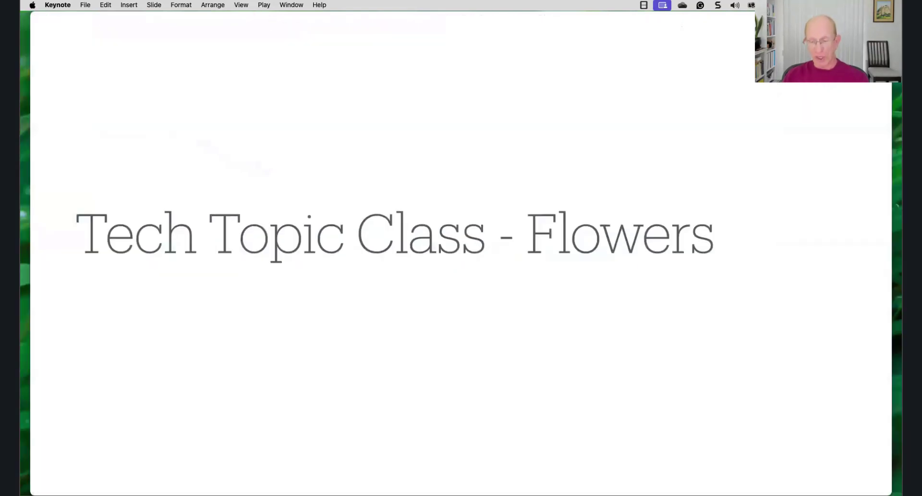